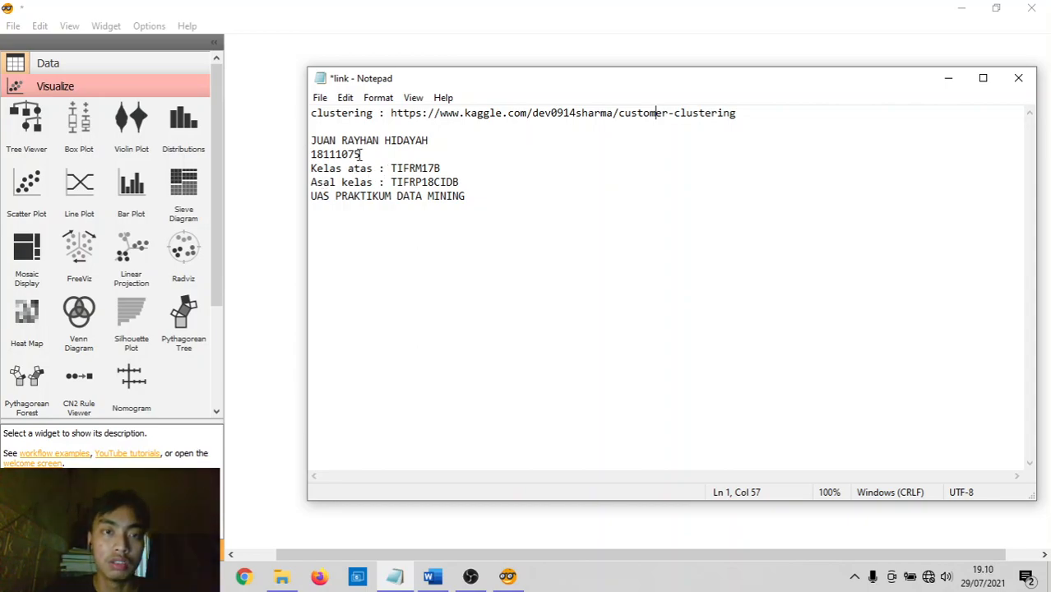
Review the student details and the Kaggle customer-clustering link in the link notes and minimise the notes
drag(311, 139, 496, 224)
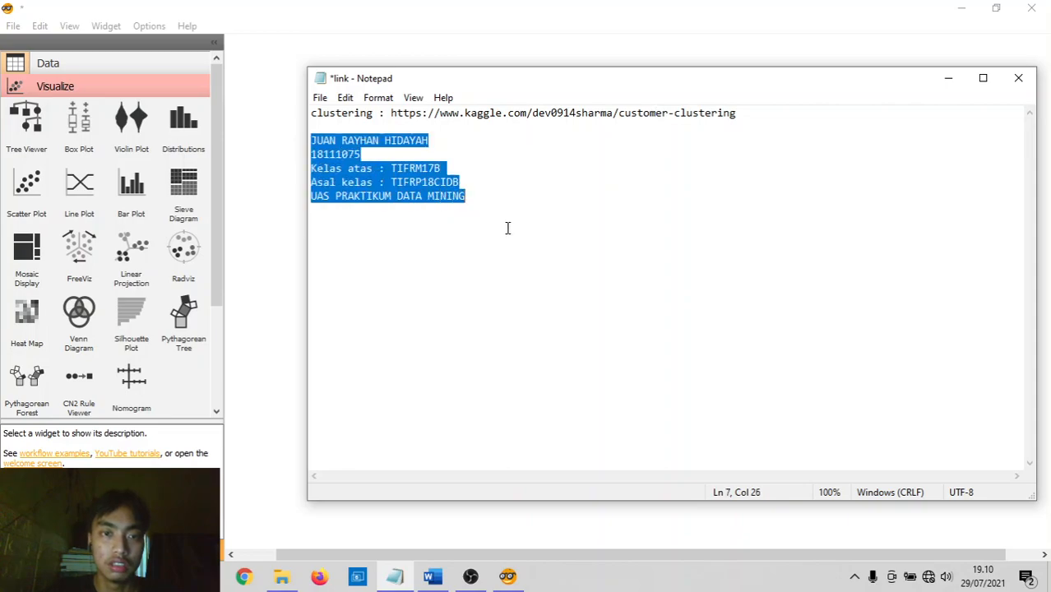
click(500, 210)
click(337, 114)
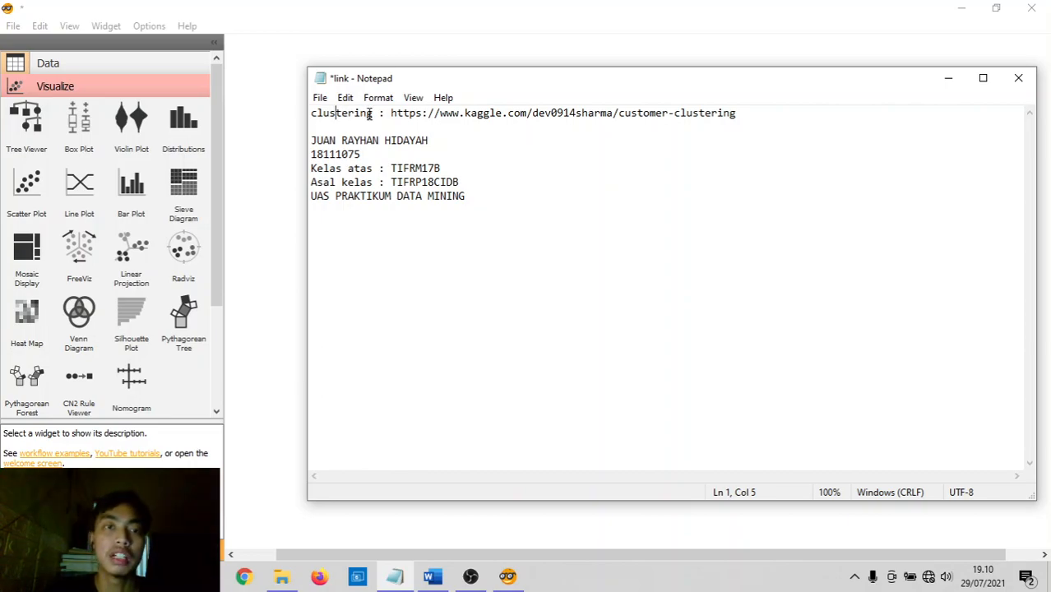
drag(391, 113, 594, 114)
drag(745, 111, 391, 107)
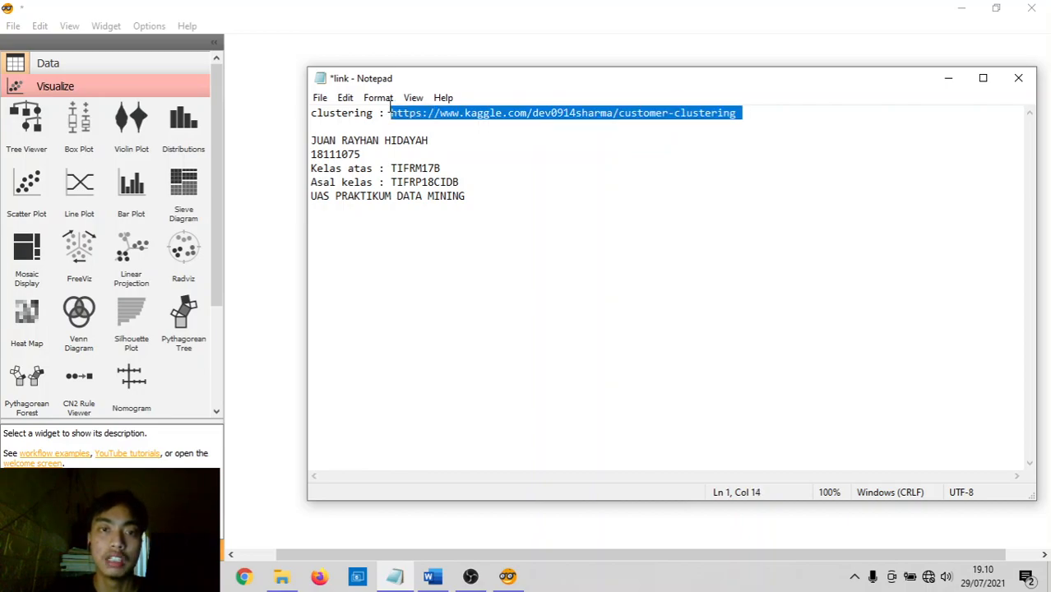
click(407, 113)
click(391, 113)
drag(391, 114, 737, 113)
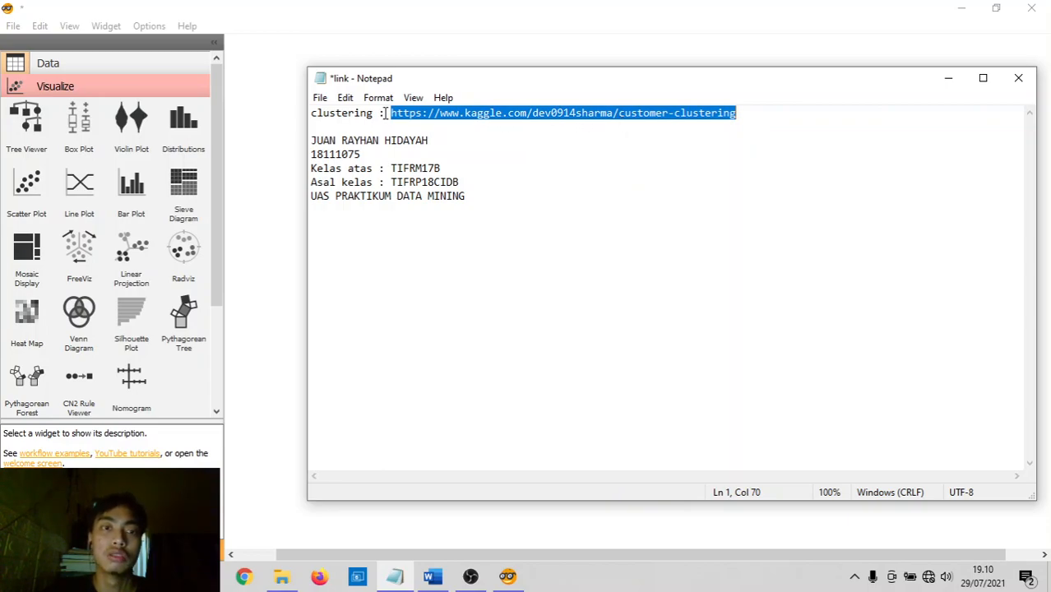
double_click(354, 113)
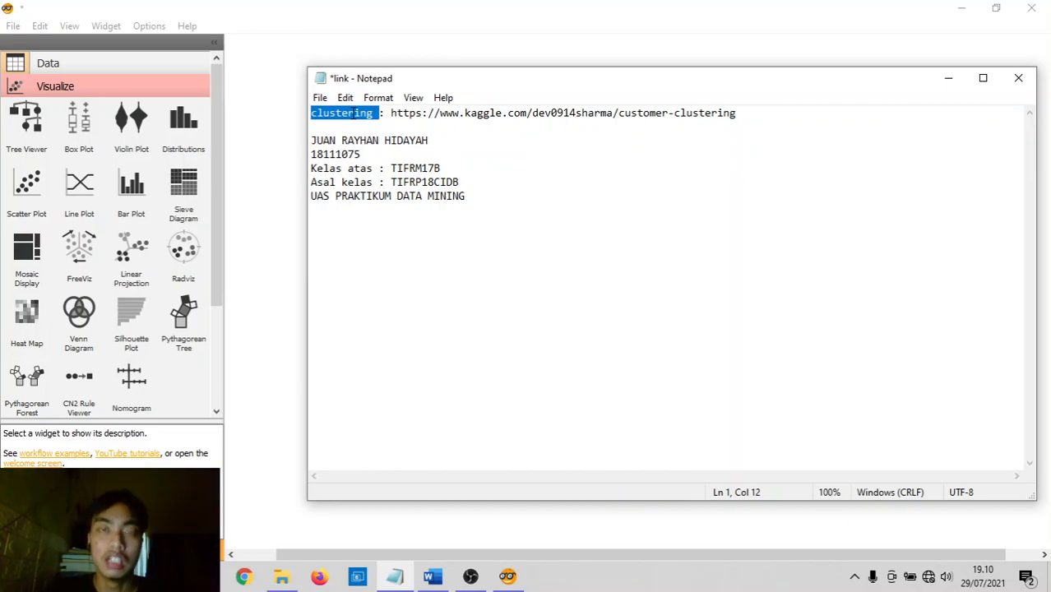
double_click(598, 113)
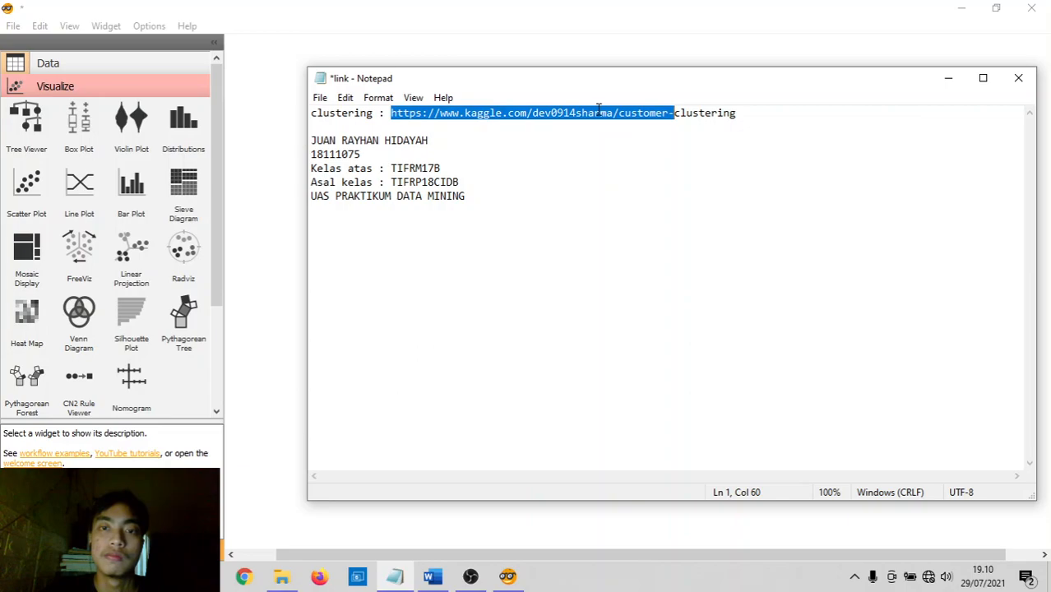
click(948, 80)
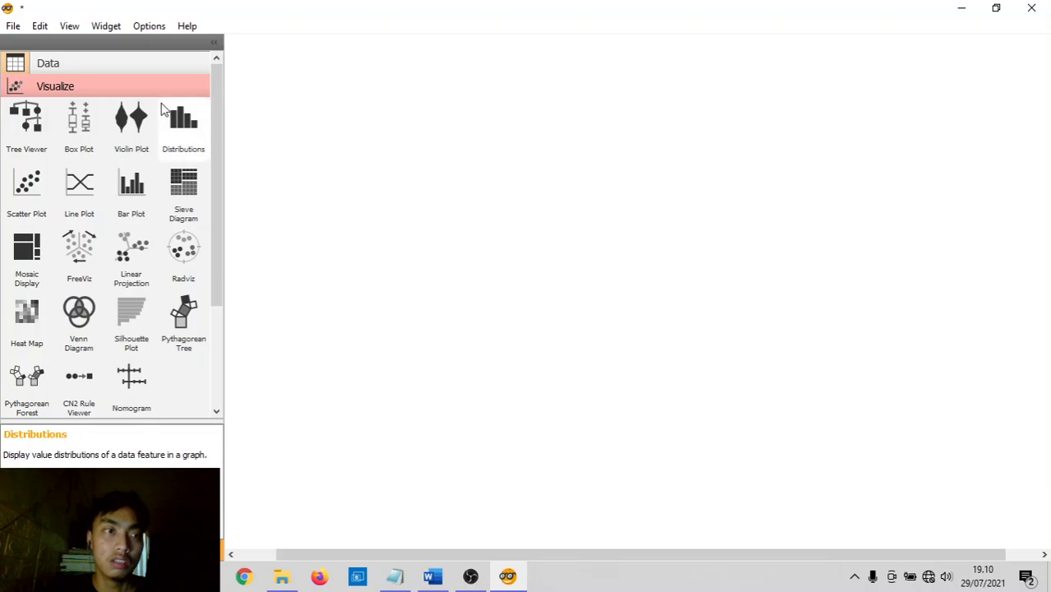
Add a File widget to the empty canvas and place it near the canvas's left side
click(73, 67)
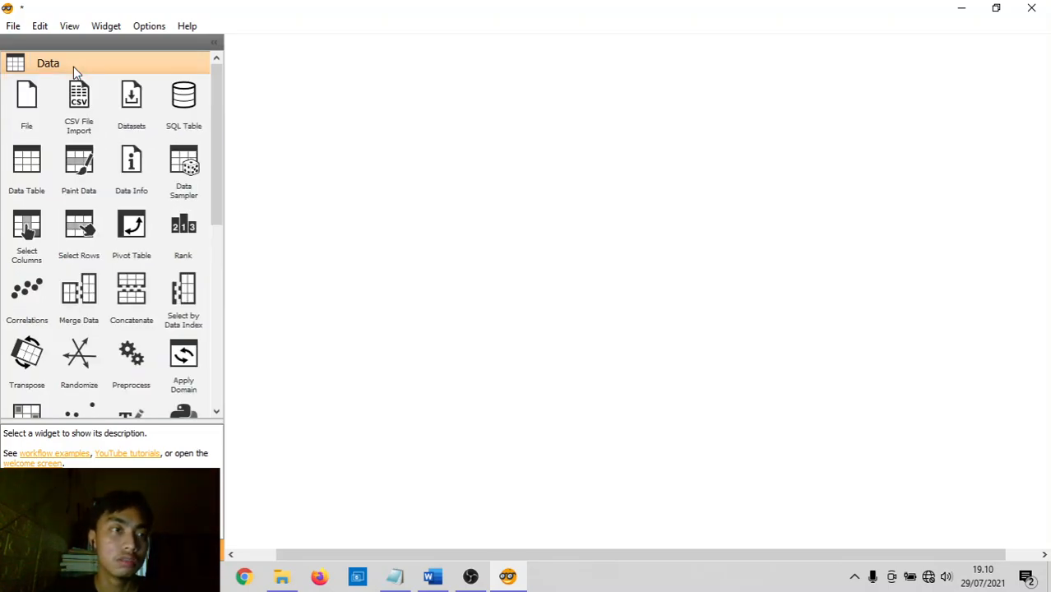
click(33, 98)
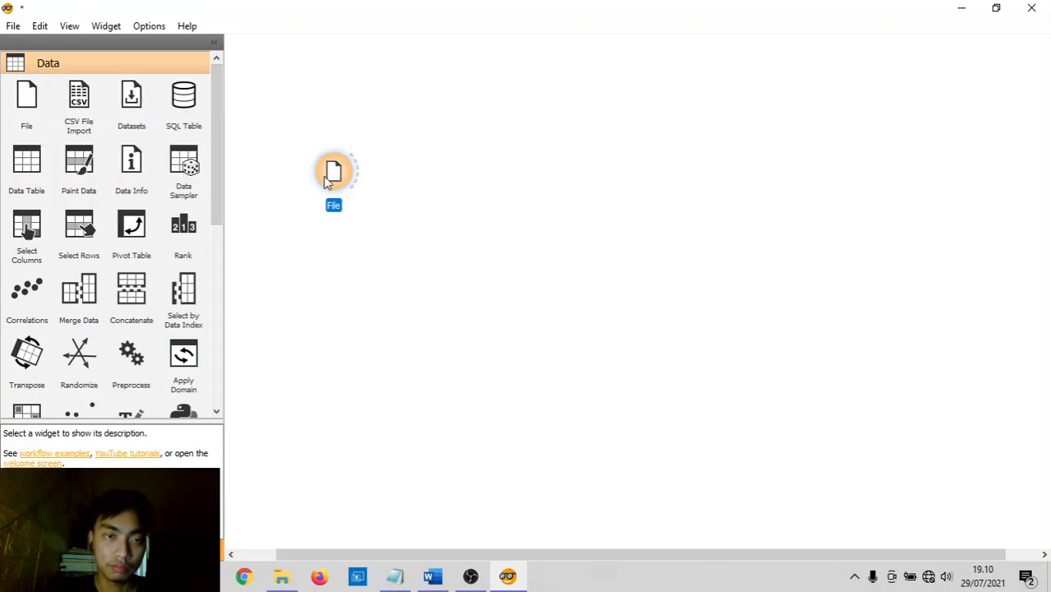
drag(326, 181, 292, 196)
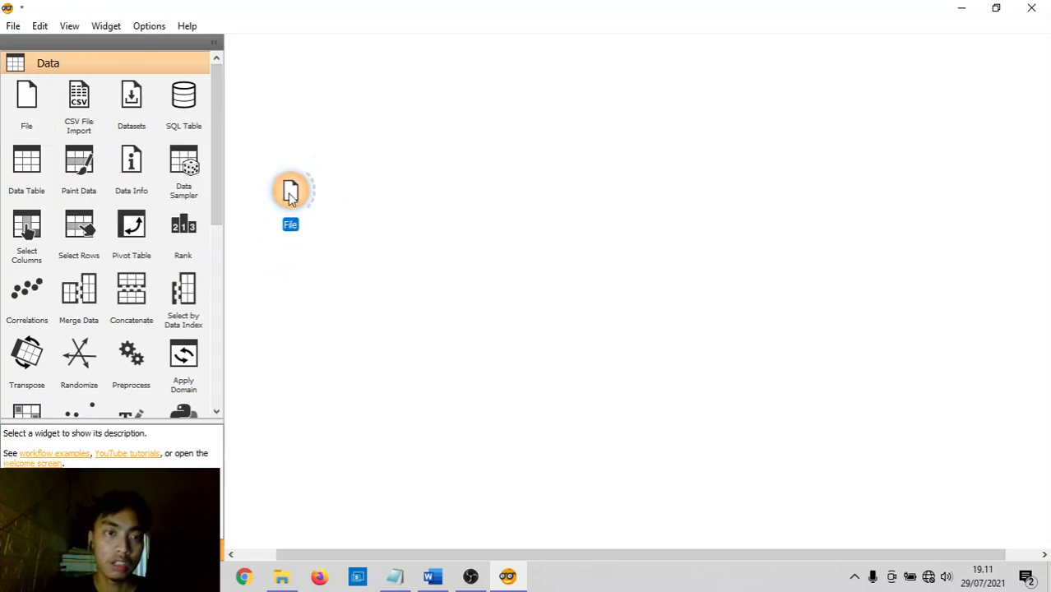
Load dataset_asosiasi from the asosiasi folder under Documents > 123 into the File widget and close its window
double_click(290, 191)
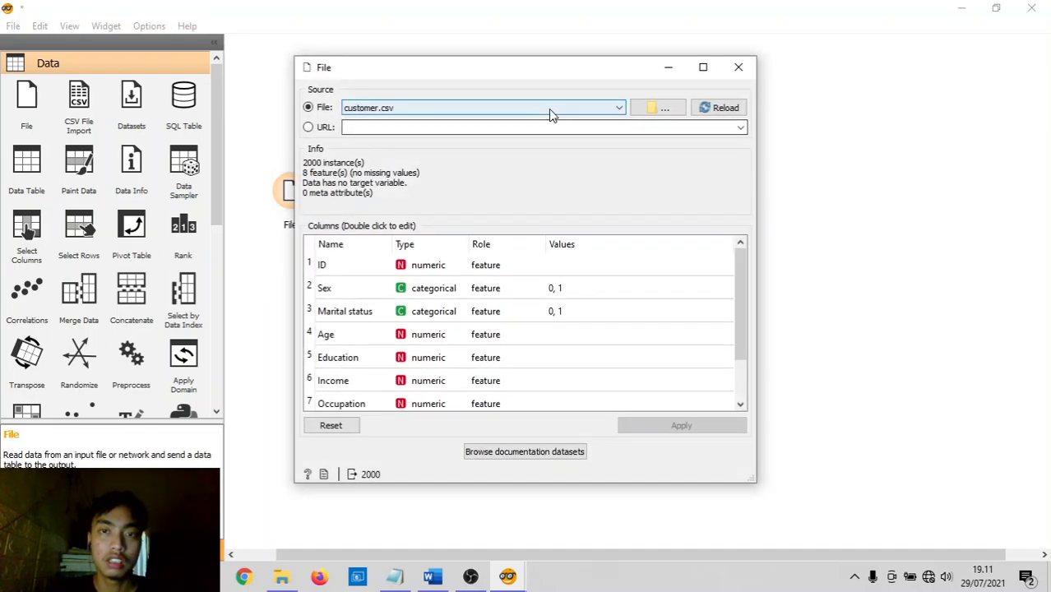
click(663, 108)
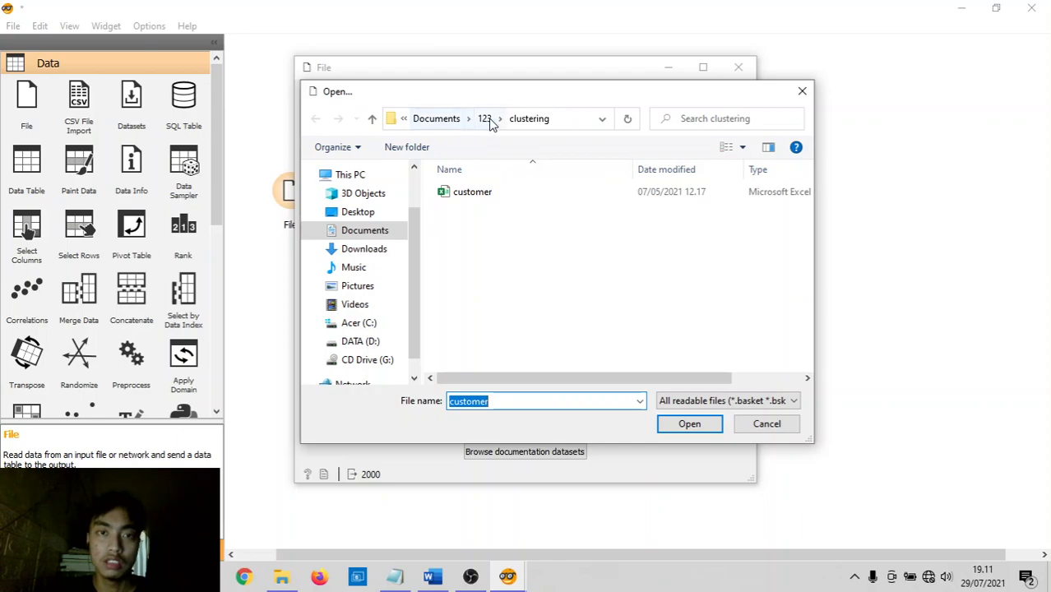
click(486, 120)
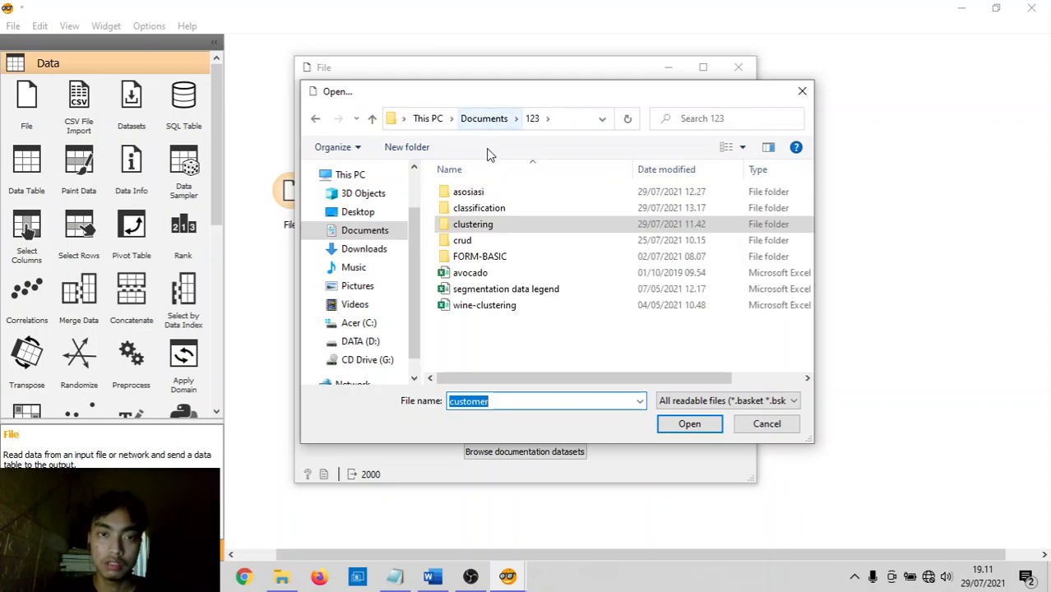
click(477, 195)
double_click(477, 195)
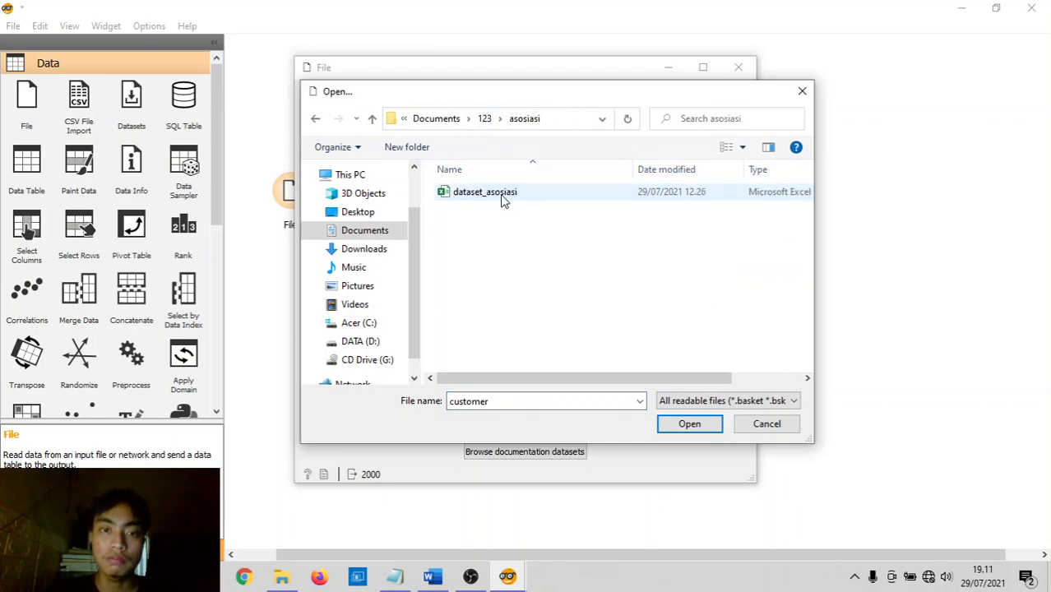
click(501, 198)
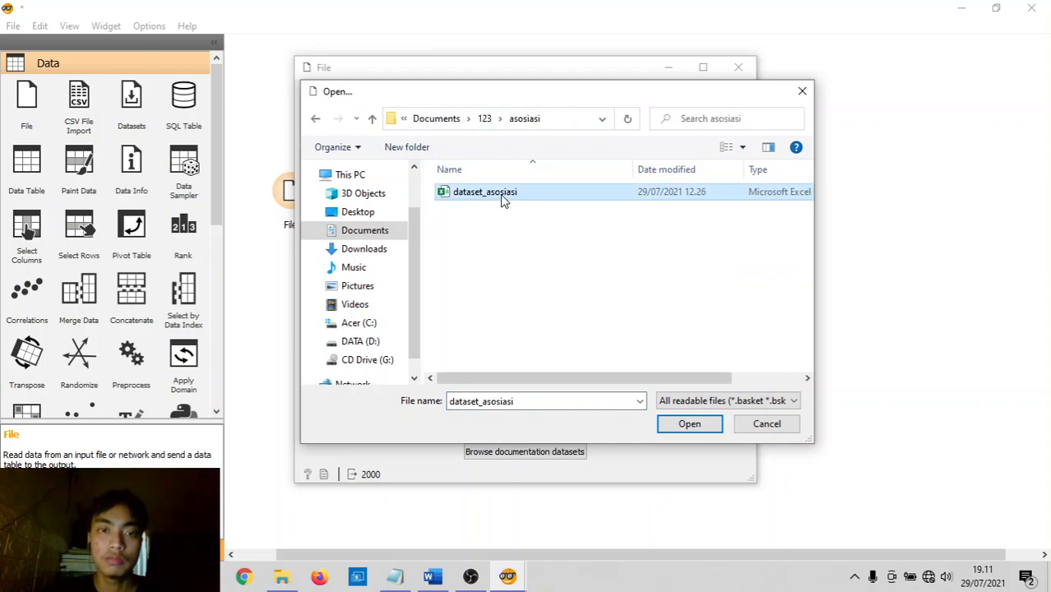
click(688, 424)
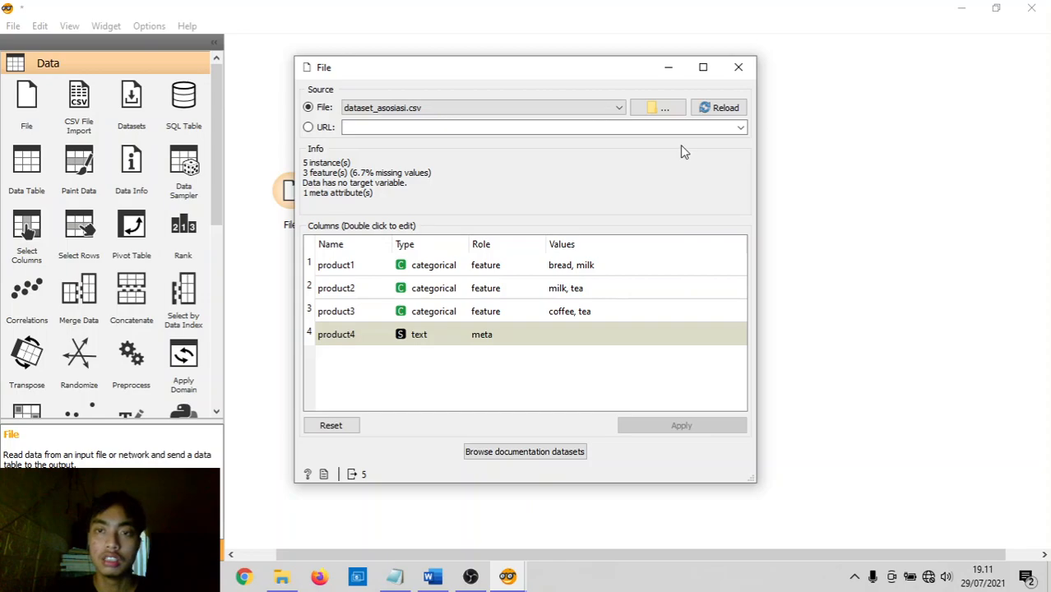
click(737, 67)
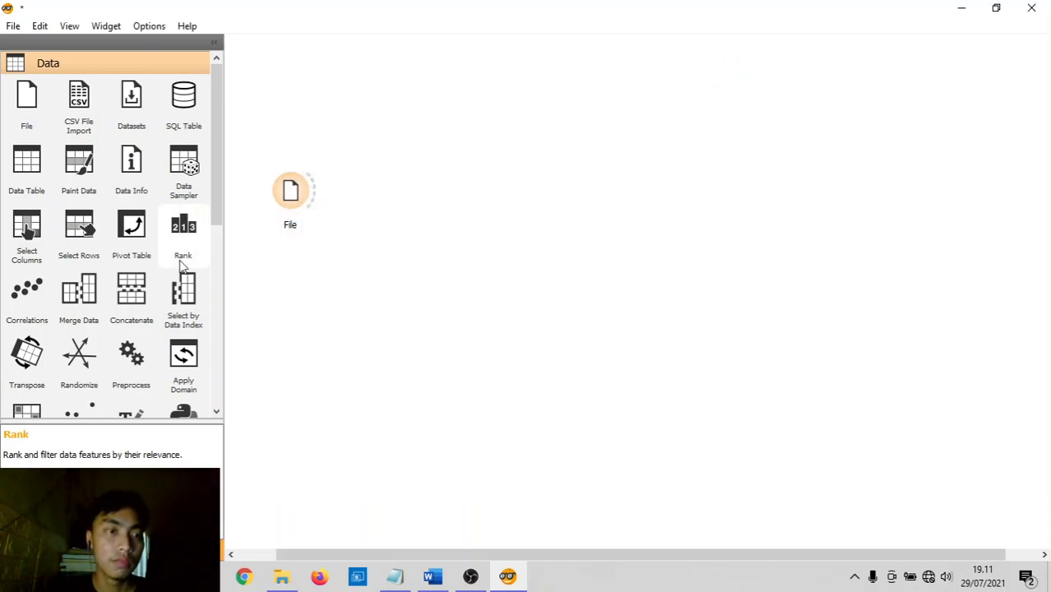
Check the File widget's dataset columns, add an Association Rules widget and connect the File data output to it
drag(215, 188, 220, 352)
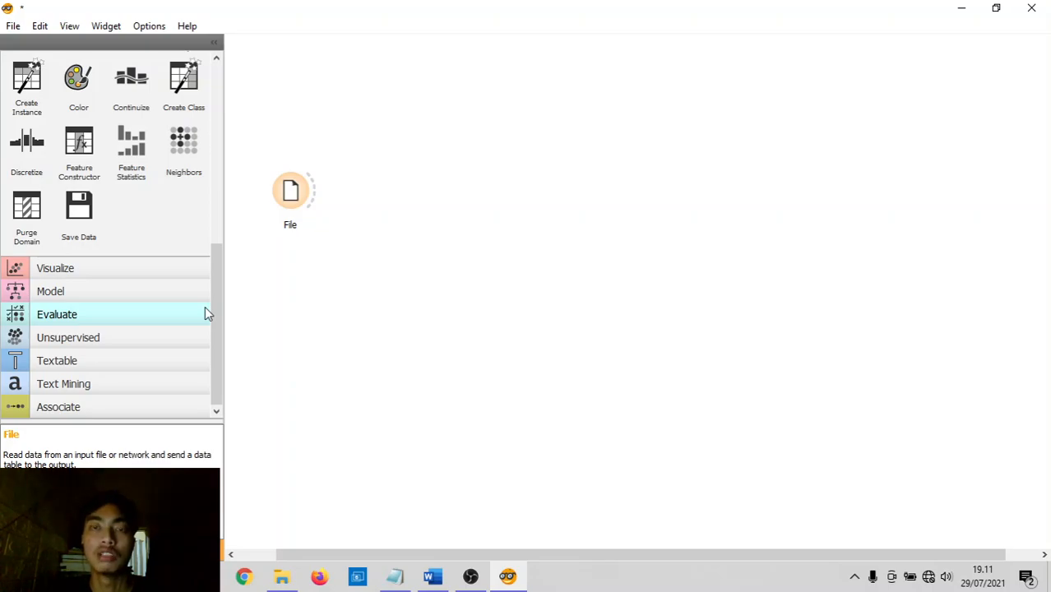
double_click(298, 196)
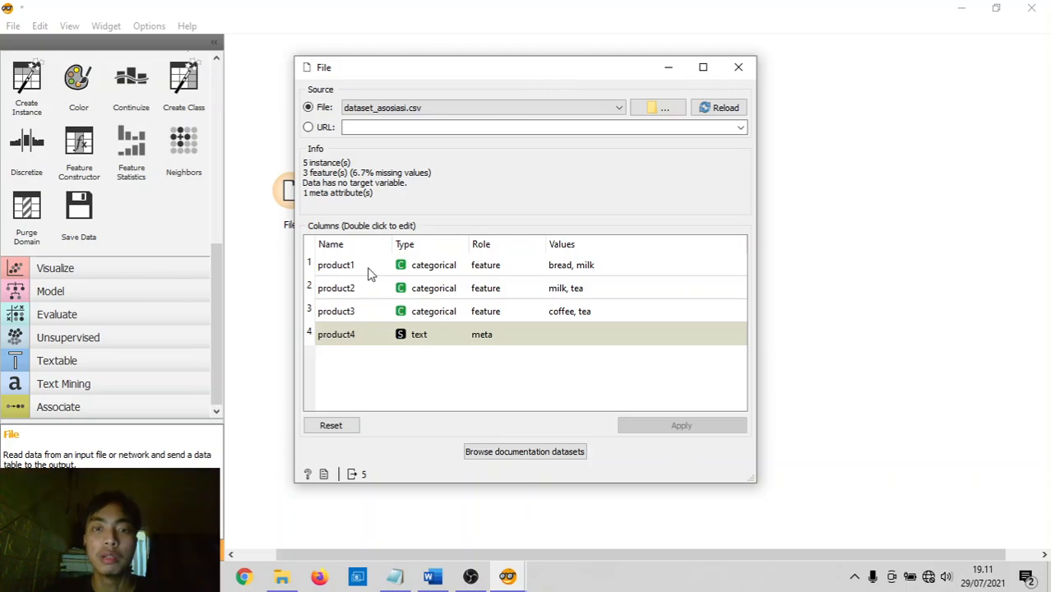
double_click(672, 72)
click(515, 132)
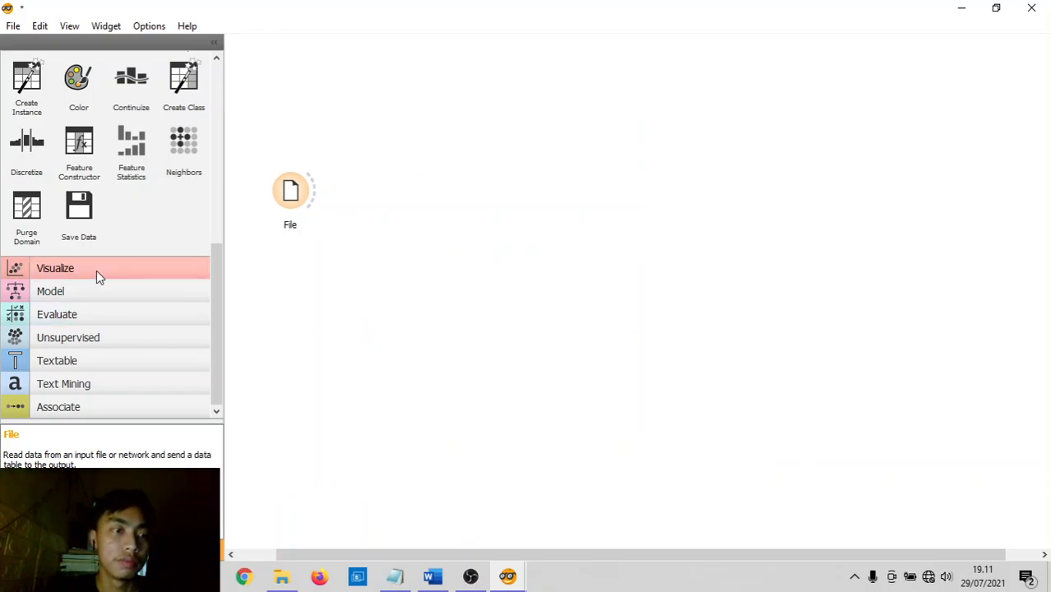
click(86, 396)
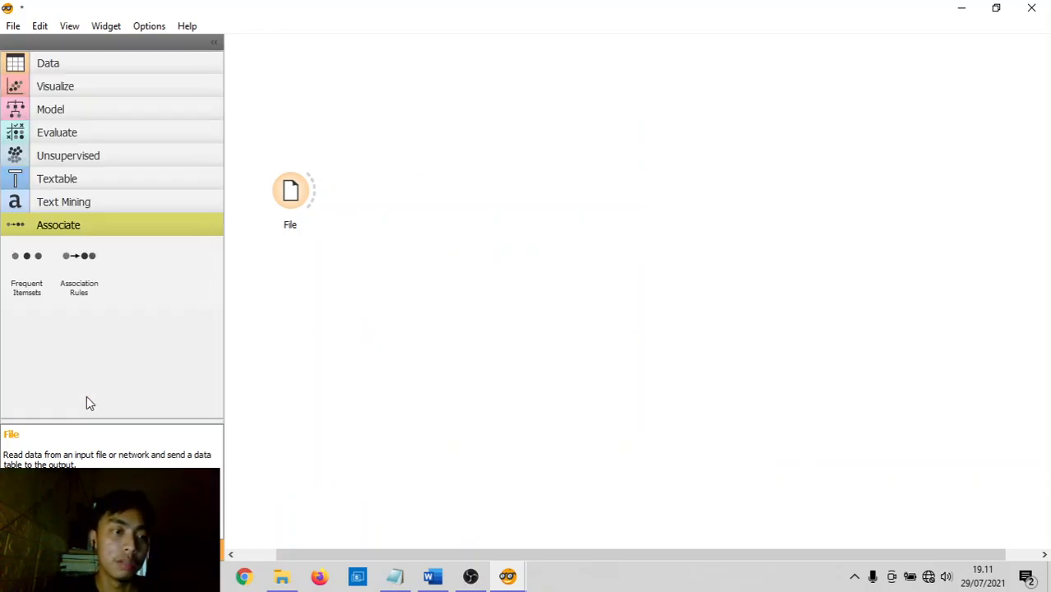
click(77, 268)
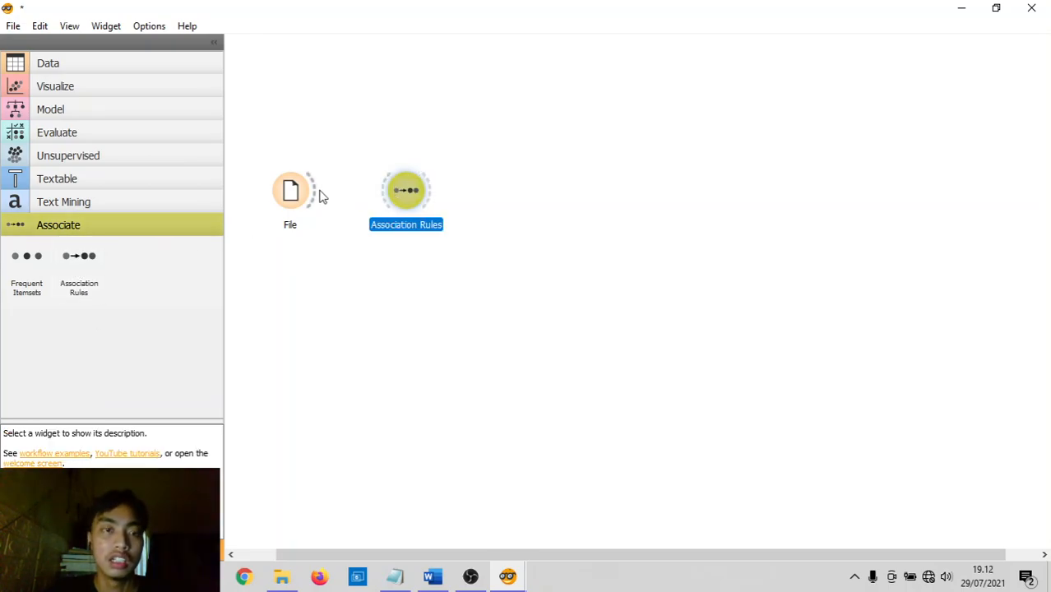
drag(317, 193, 381, 197)
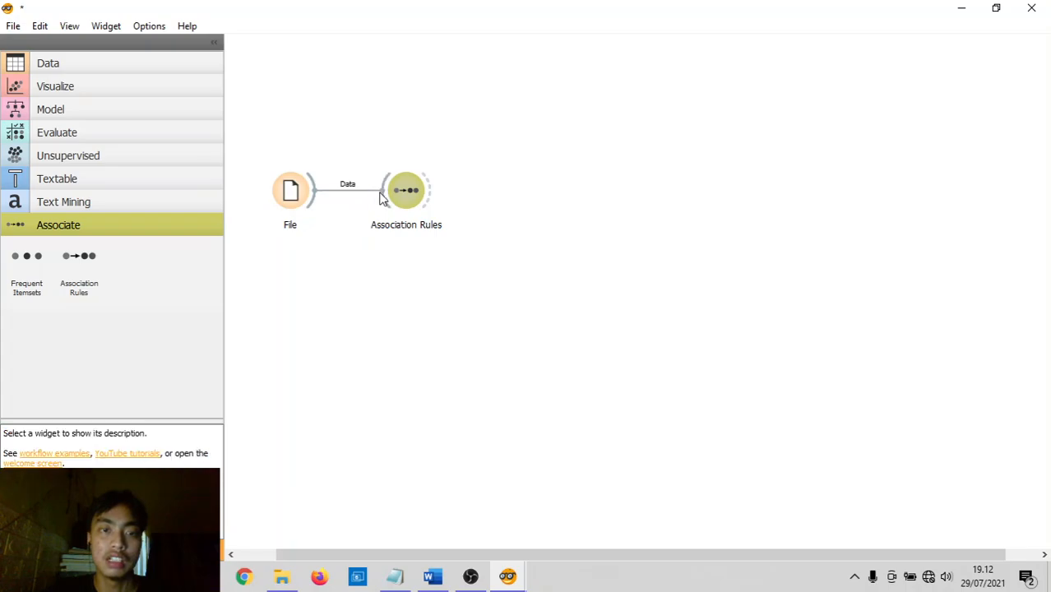
Find association rules in the loaded dataset and examine their metrics, antecedents and consequents
double_click(409, 188)
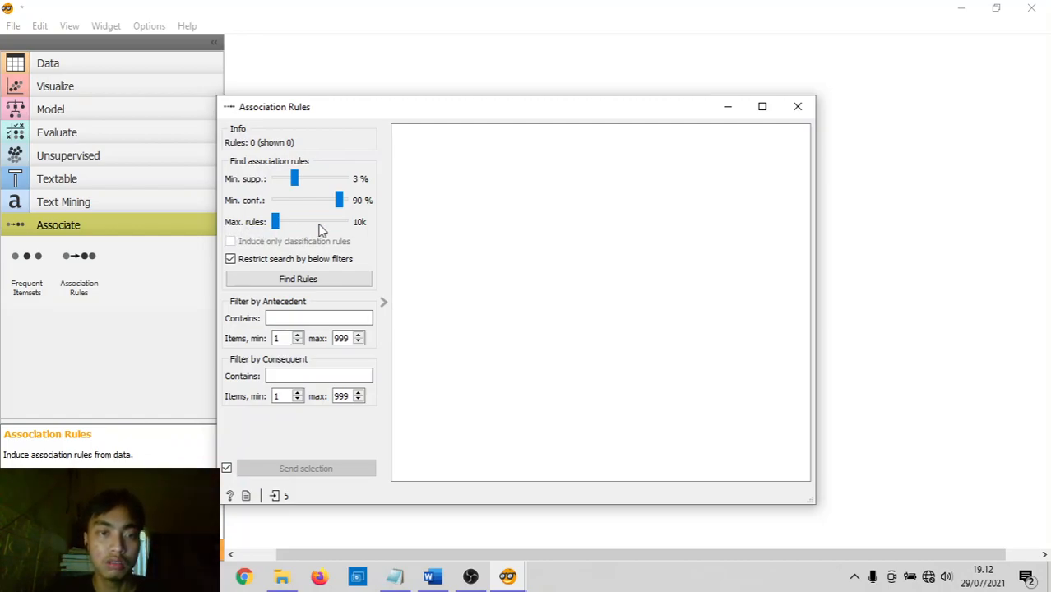
click(305, 281)
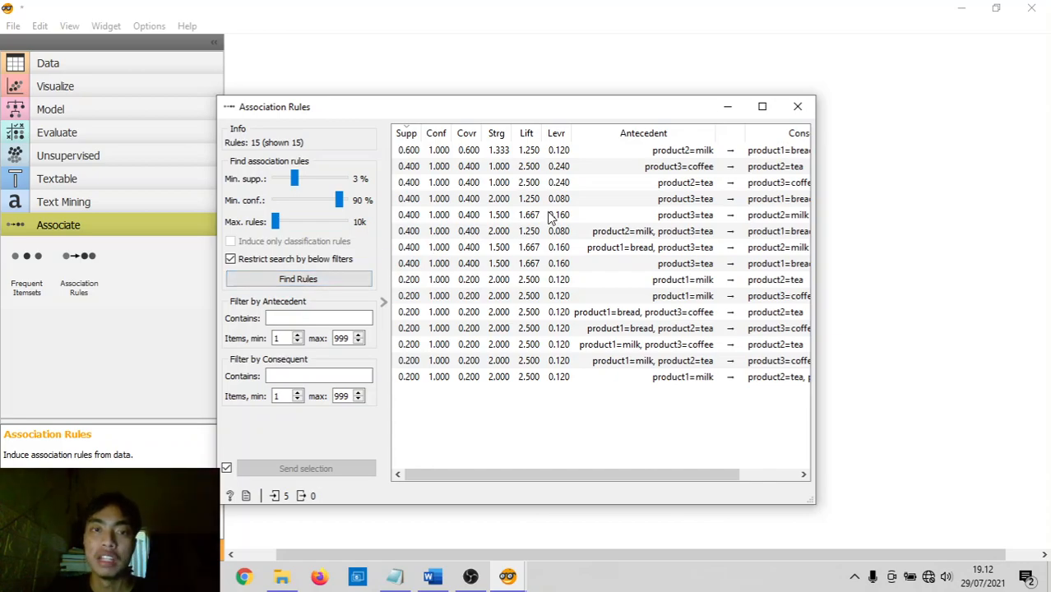
scroll(548, 215, right, 3)
scroll(549, 216, left, 3)
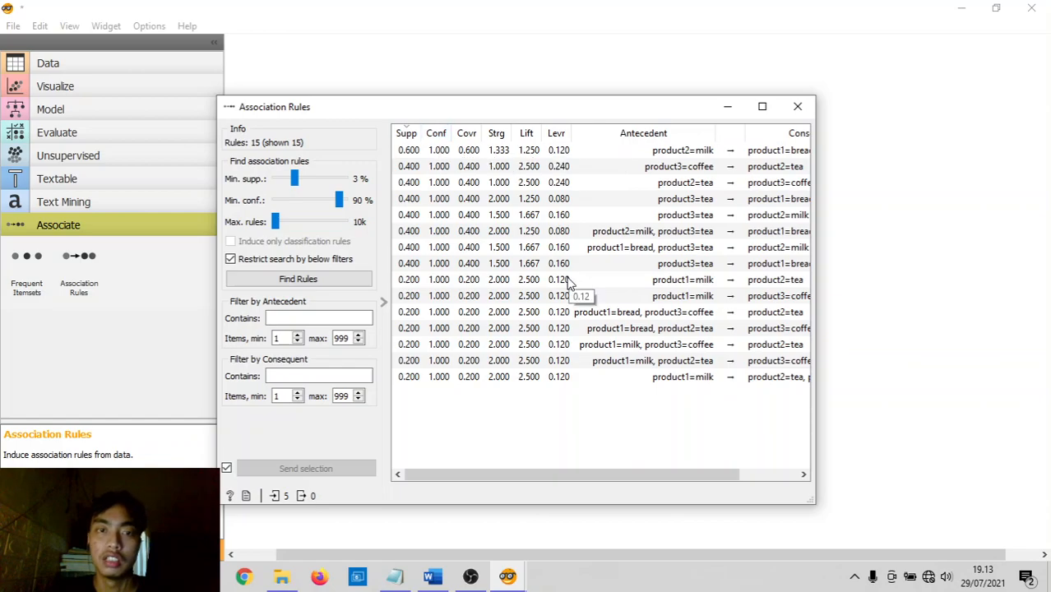
scroll(714, 258, right, 2)
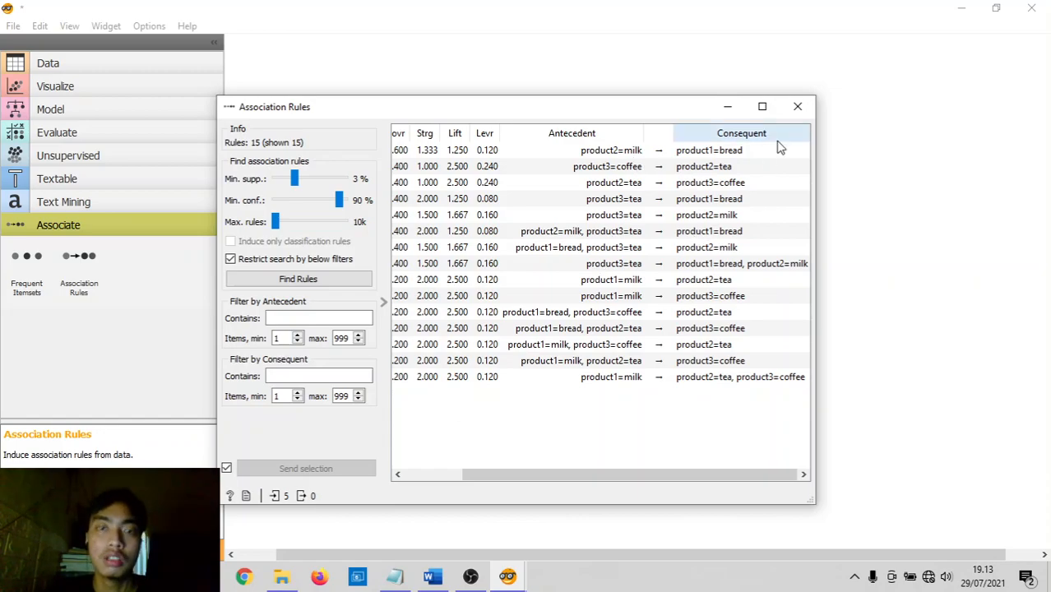
click(798, 107)
Delete the Association Rules and File widgets from the canvas
click(406, 208)
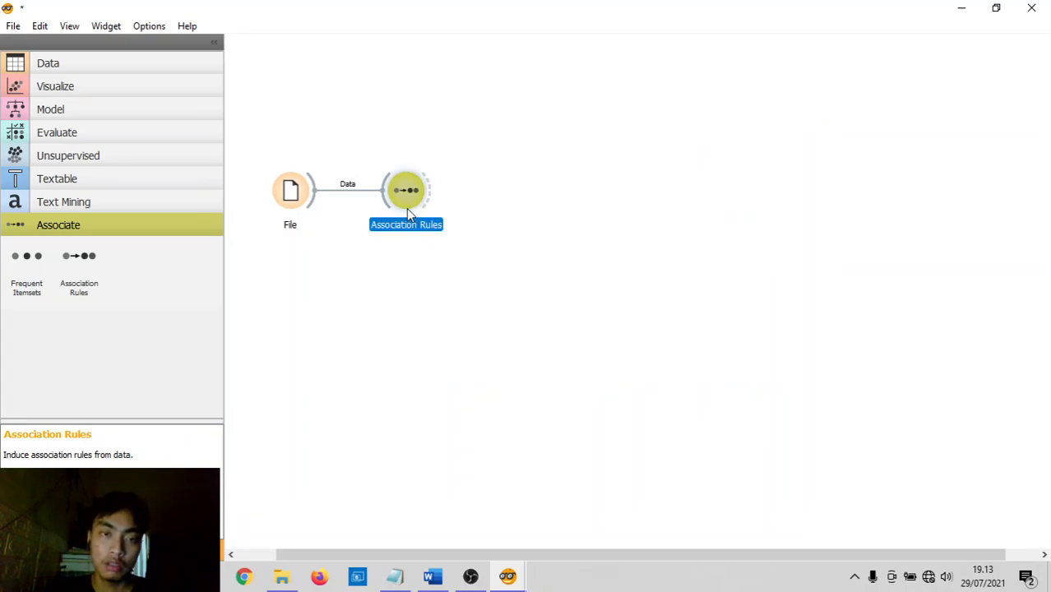
key(Delete)
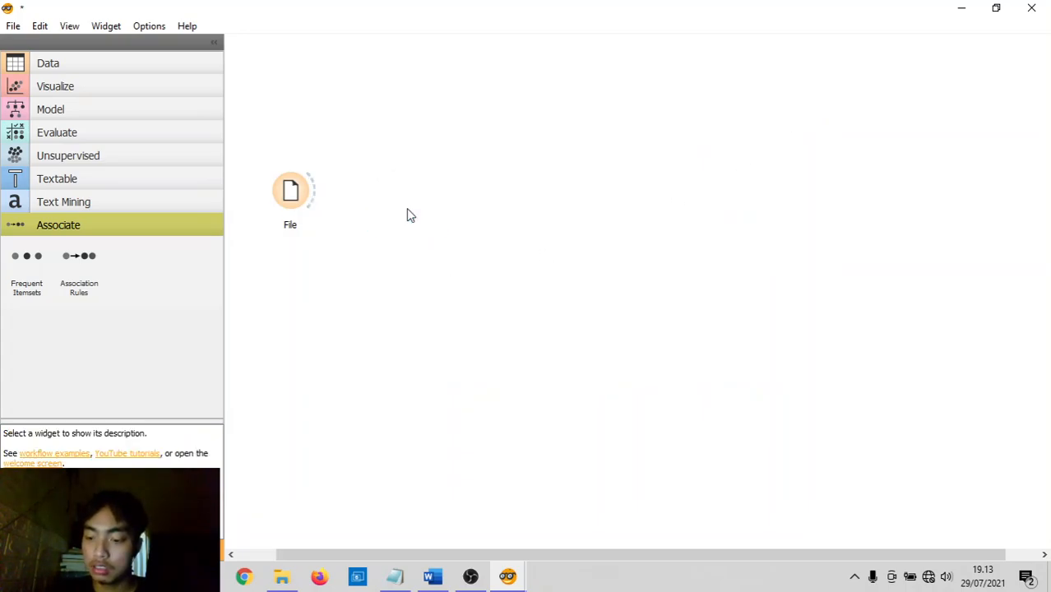
click(288, 201)
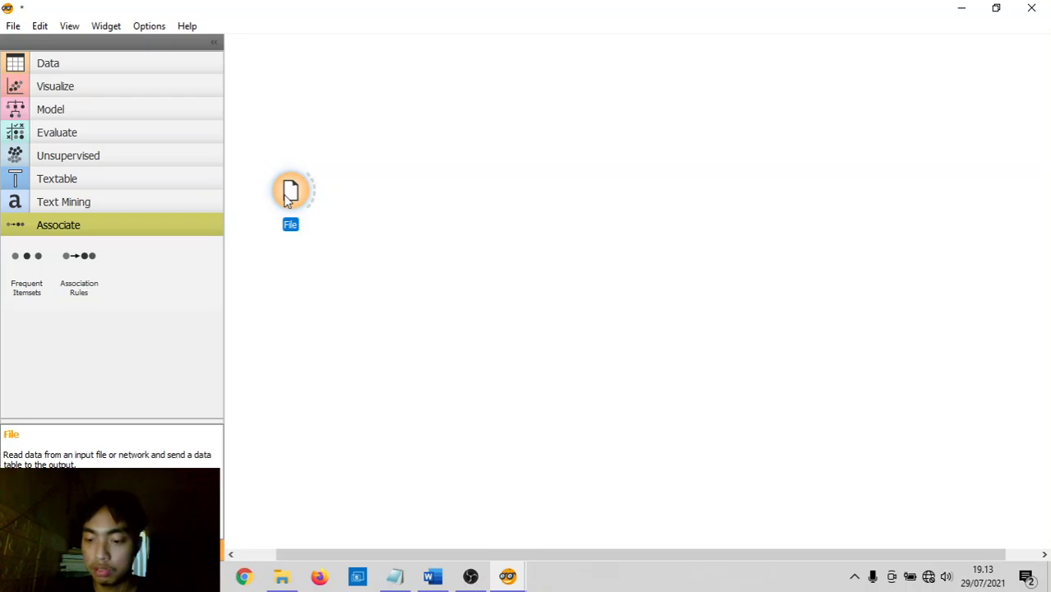
key(Delete)
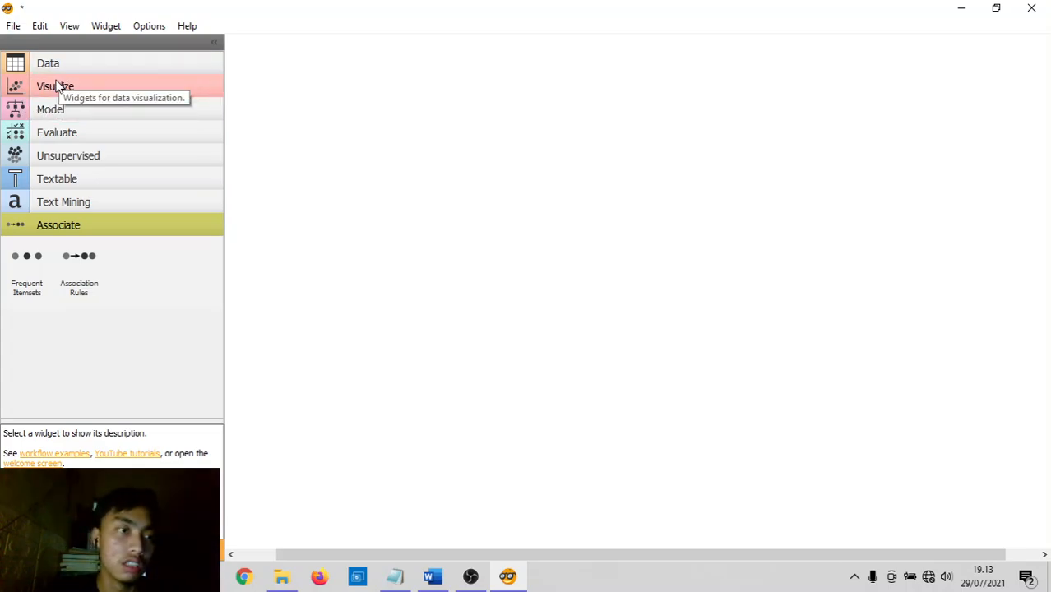
Add two Corpus widgets from the text mining set and arrange them one below the other
click(71, 202)
click(25, 237)
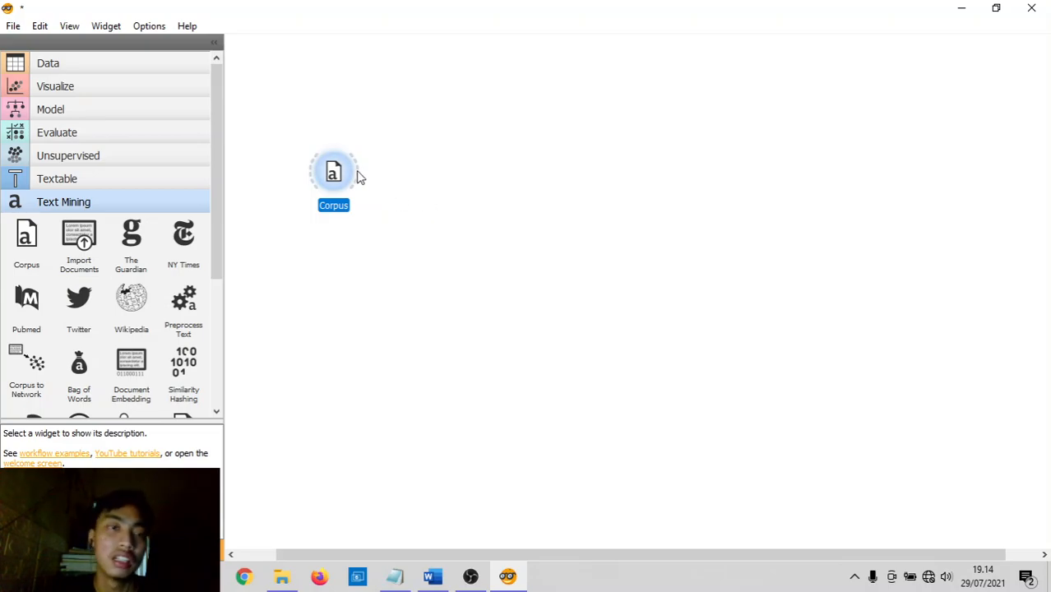
drag(340, 172, 298, 179)
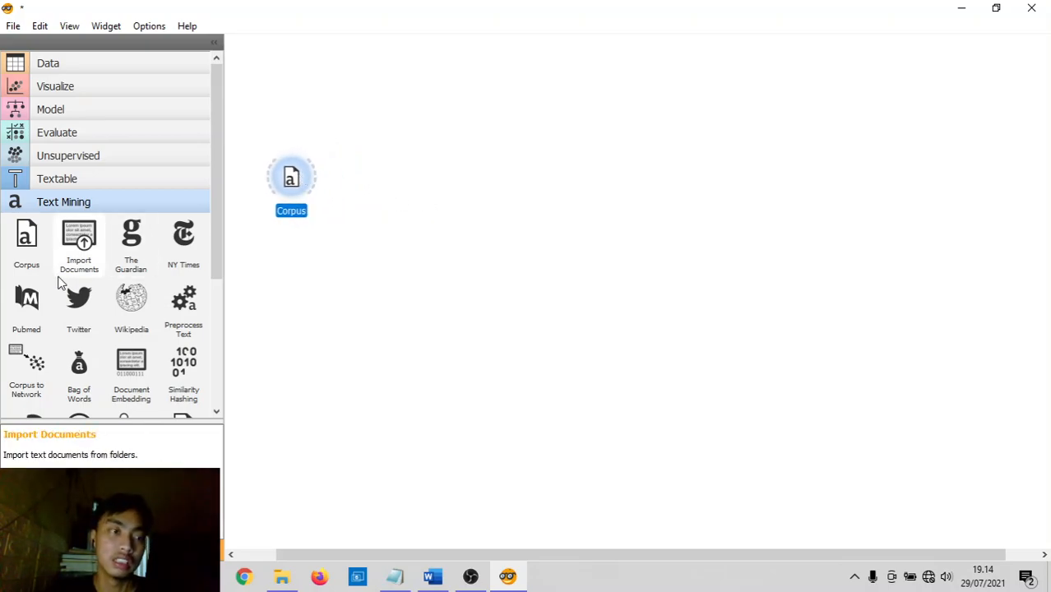
click(30, 239)
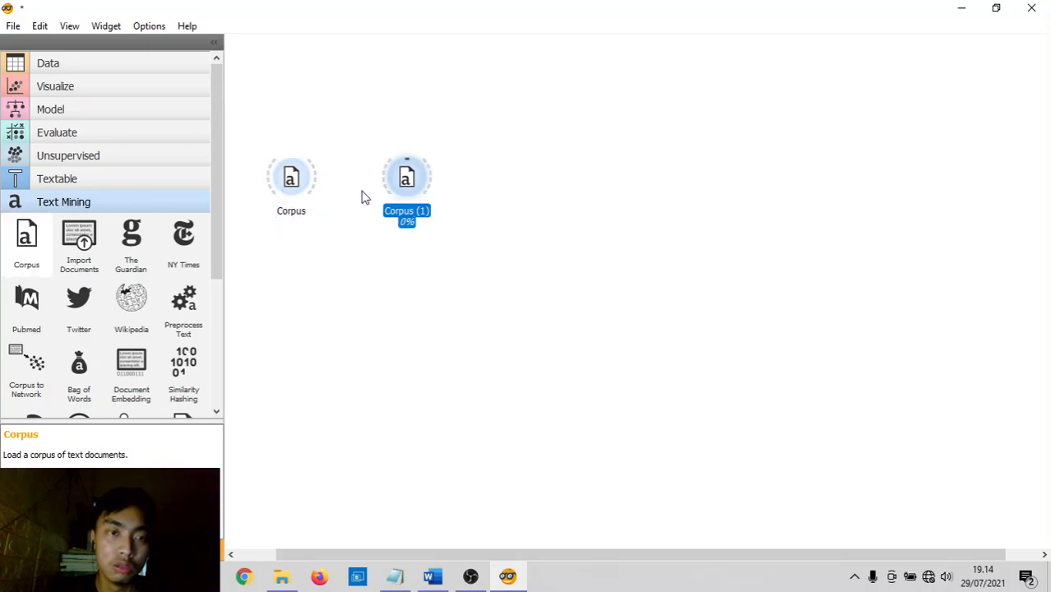
drag(410, 179, 270, 323)
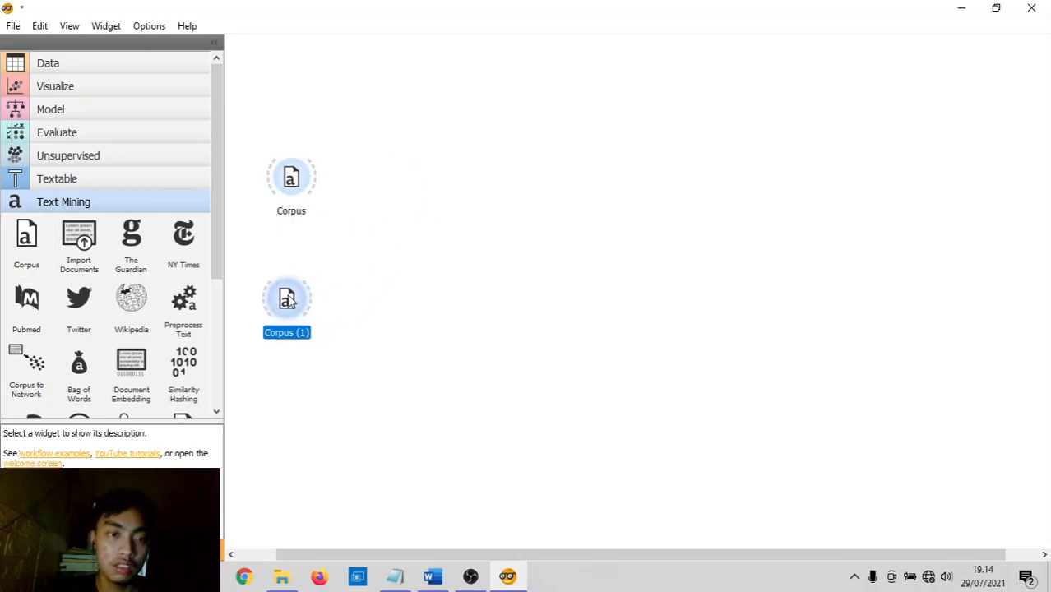
Rename the upper Corpus widget as cp_training
click(295, 188)
right_click(295, 187)
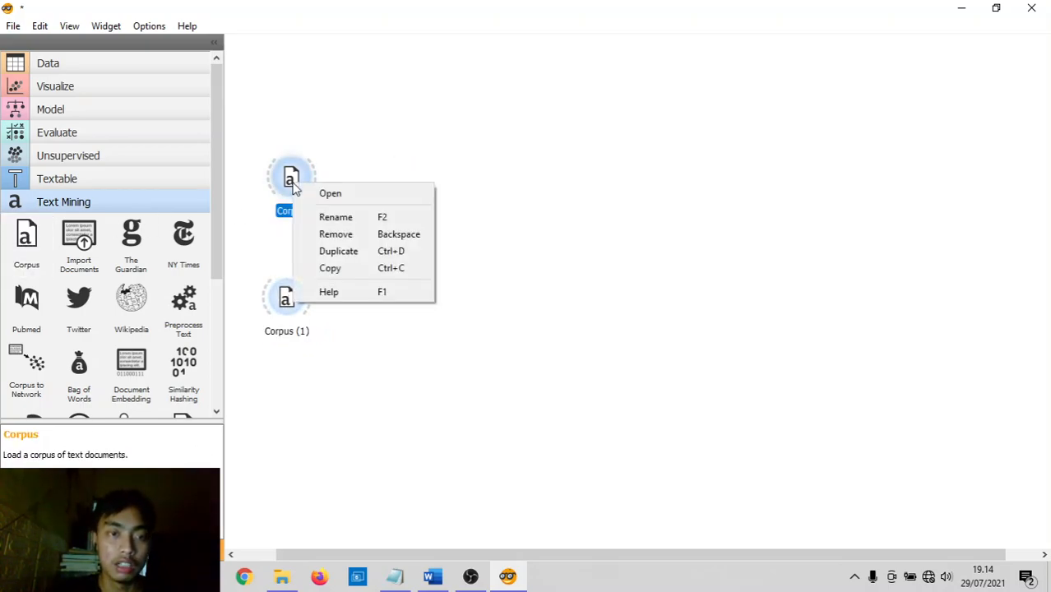
click(334, 219)
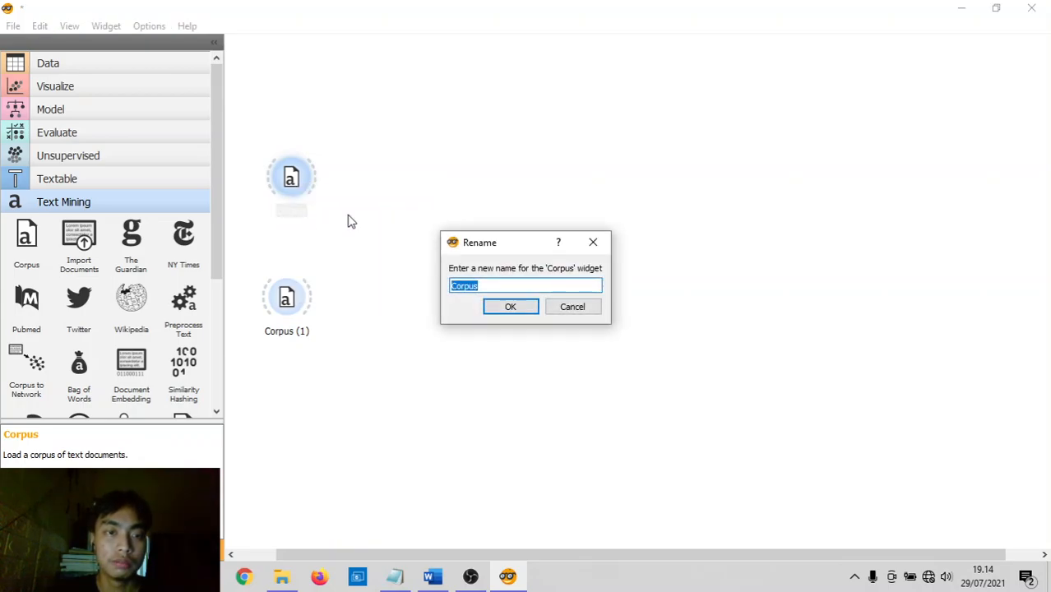
text(cp)
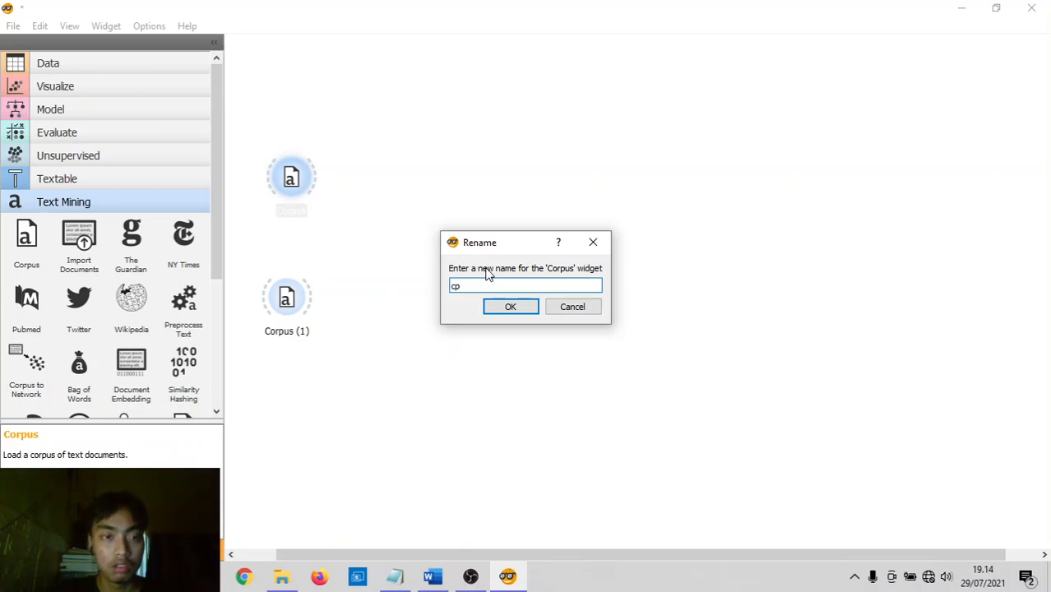
text(_)
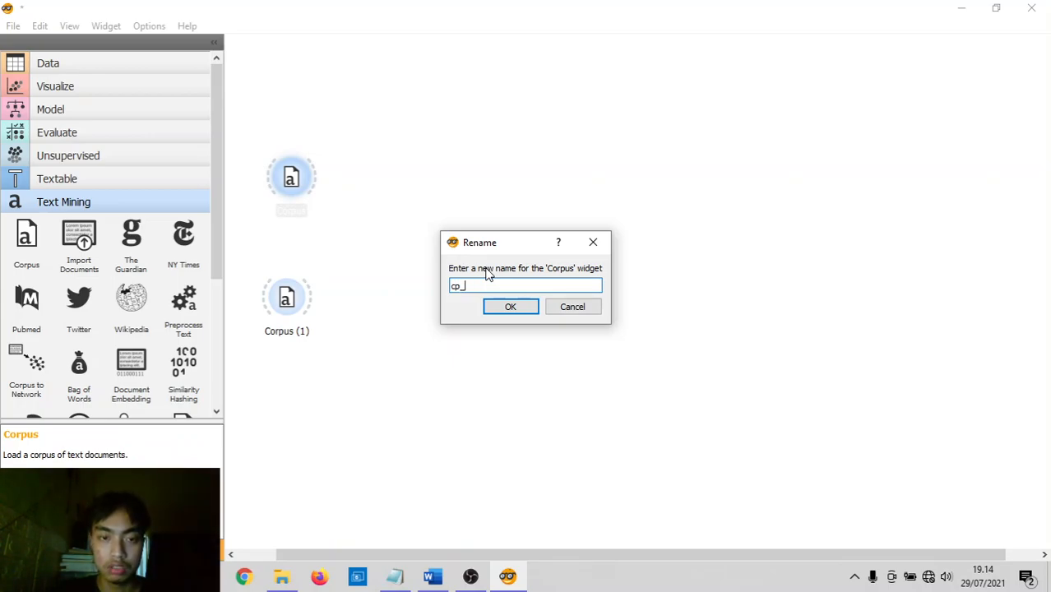
text(training)
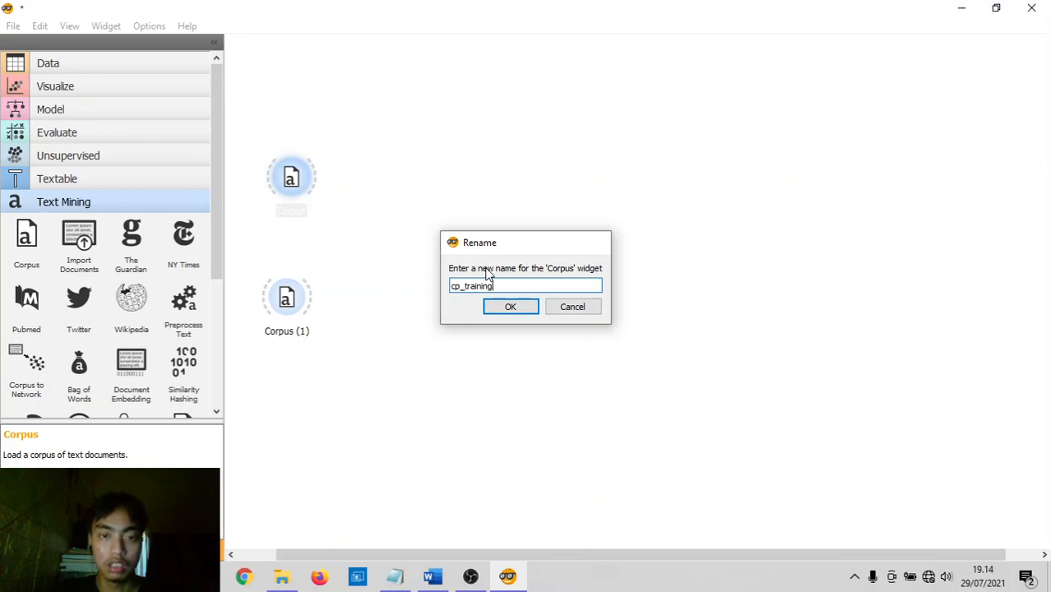
key(Return)
Rename the lower Corpus widget as cp_testing
click(288, 306)
right_click(288, 306)
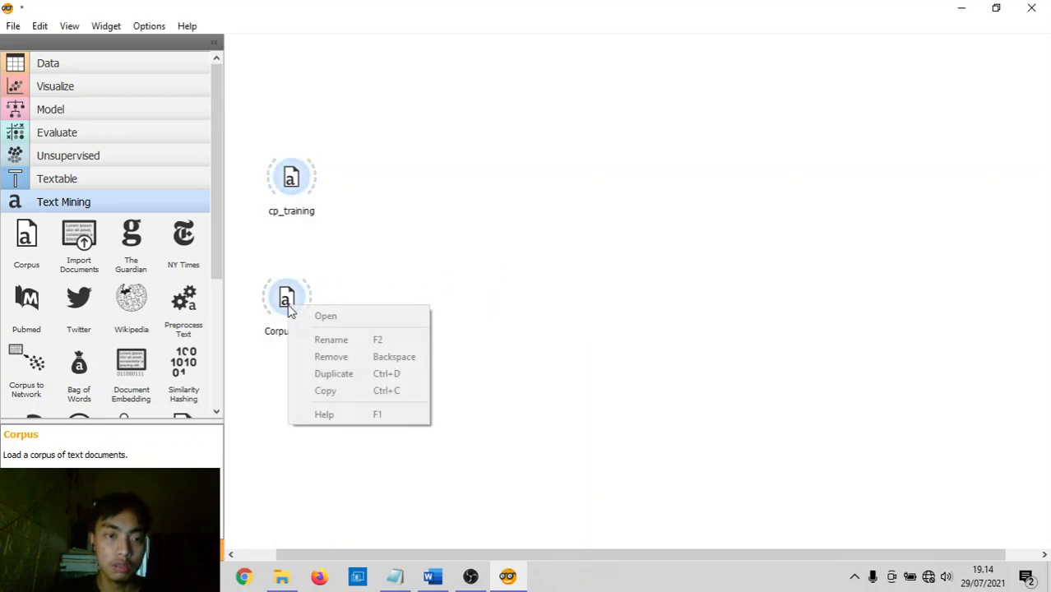
click(360, 267)
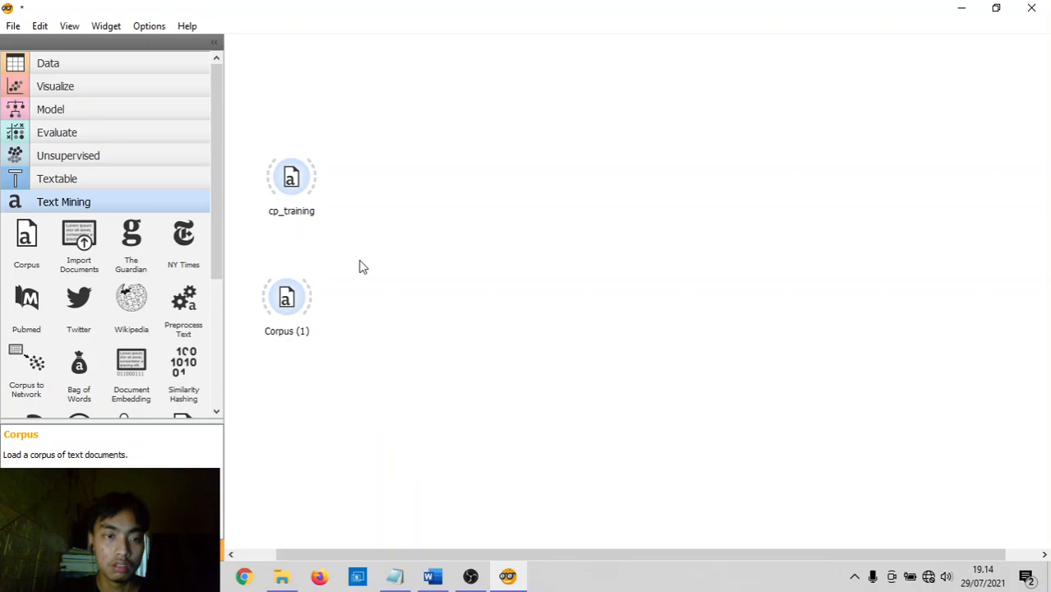
click(285, 299)
right_click(285, 299)
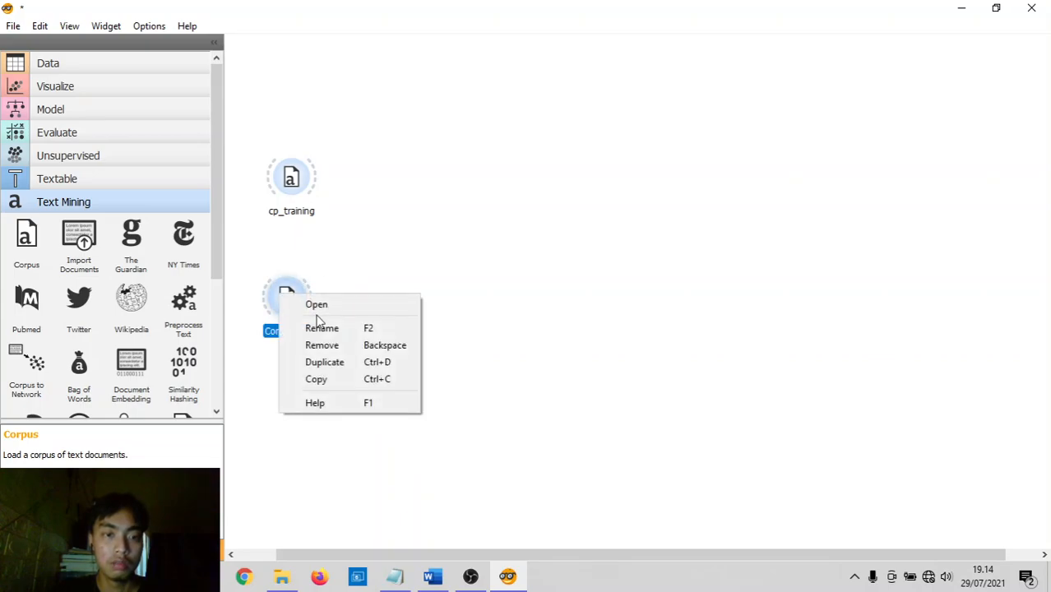
click(347, 329)
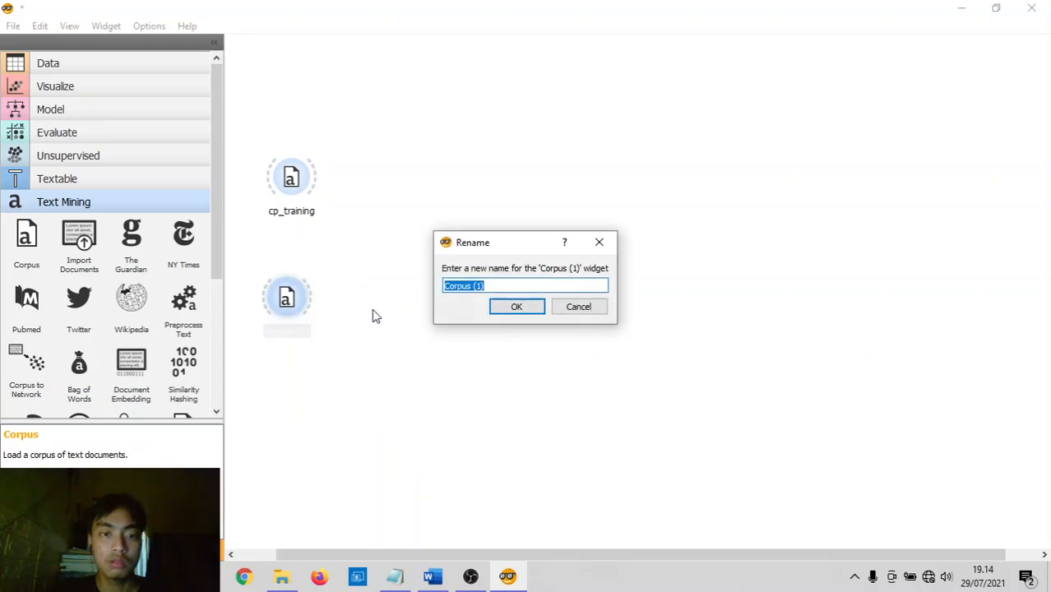
text(cp_testing)
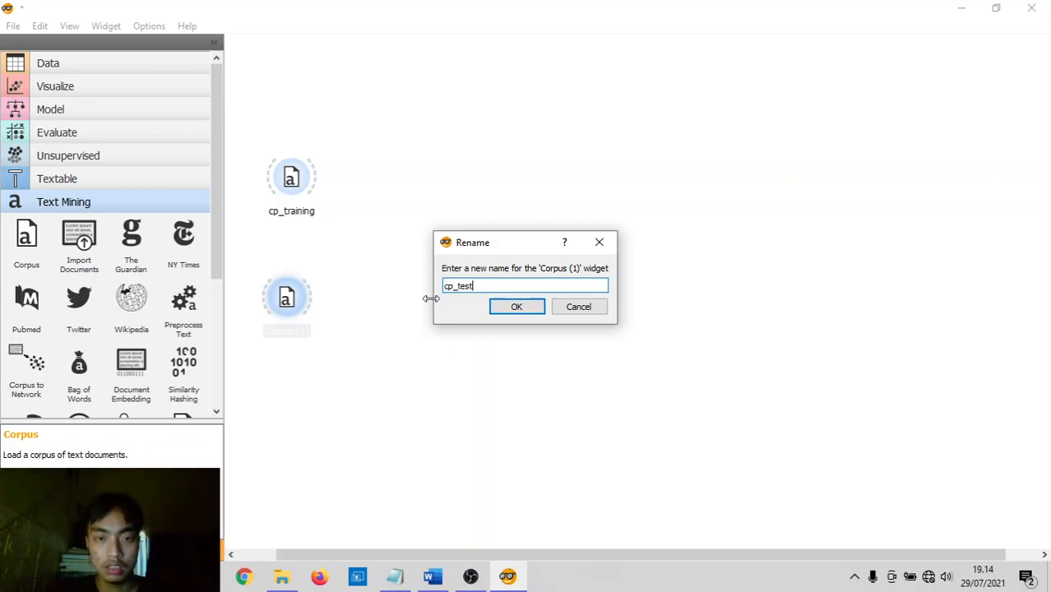
key(Return)
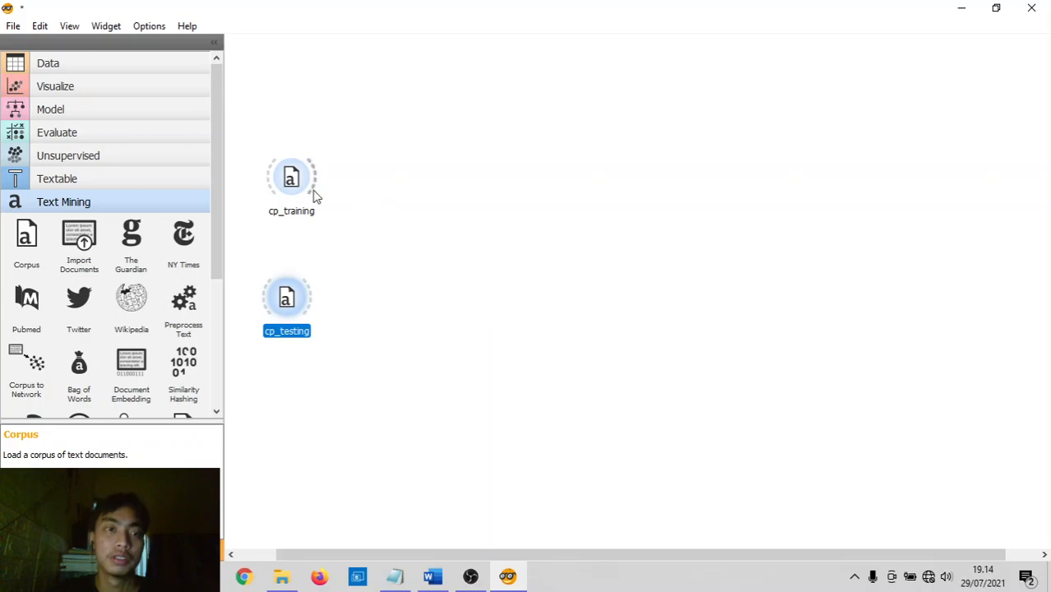
Add two Corpus Viewer widgets, placing one beside cp_training and the other beside cp_testing
scroll(173, 297, down, 3)
click(173, 296)
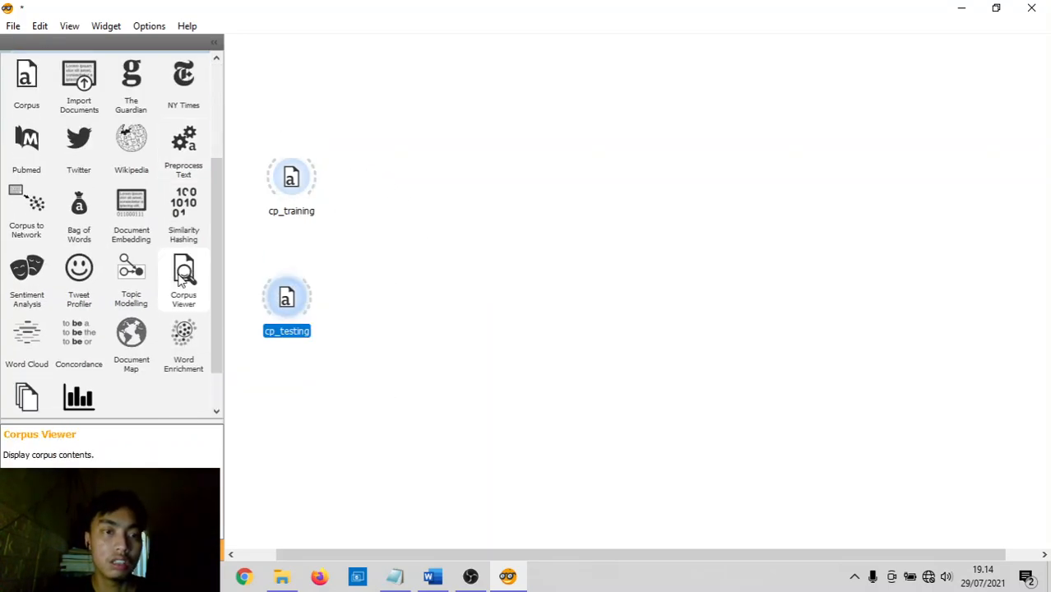
drag(405, 303, 395, 181)
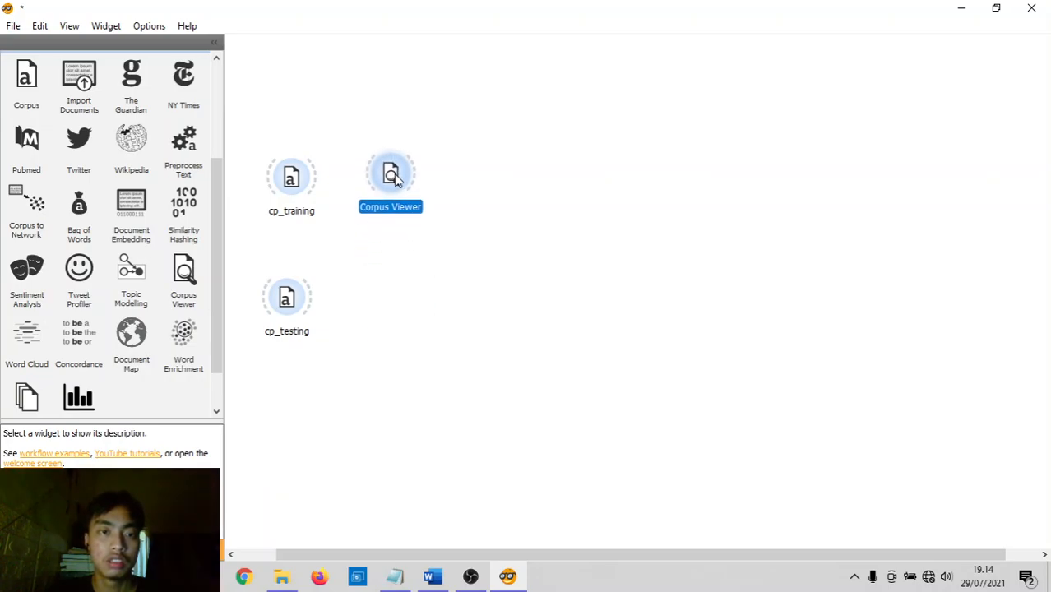
click(183, 280)
drag(506, 185, 383, 311)
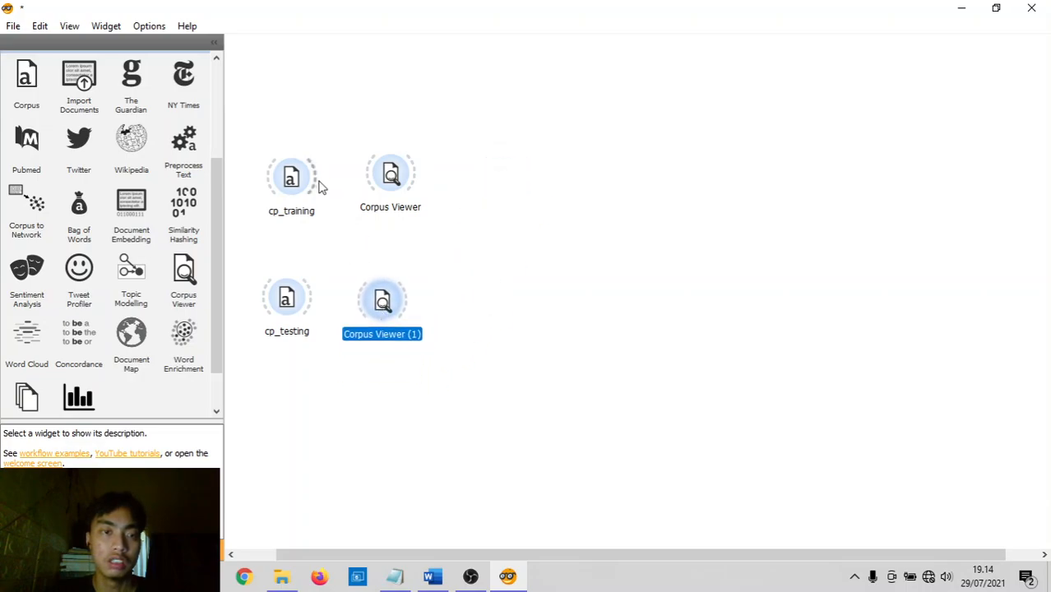
click(317, 184)
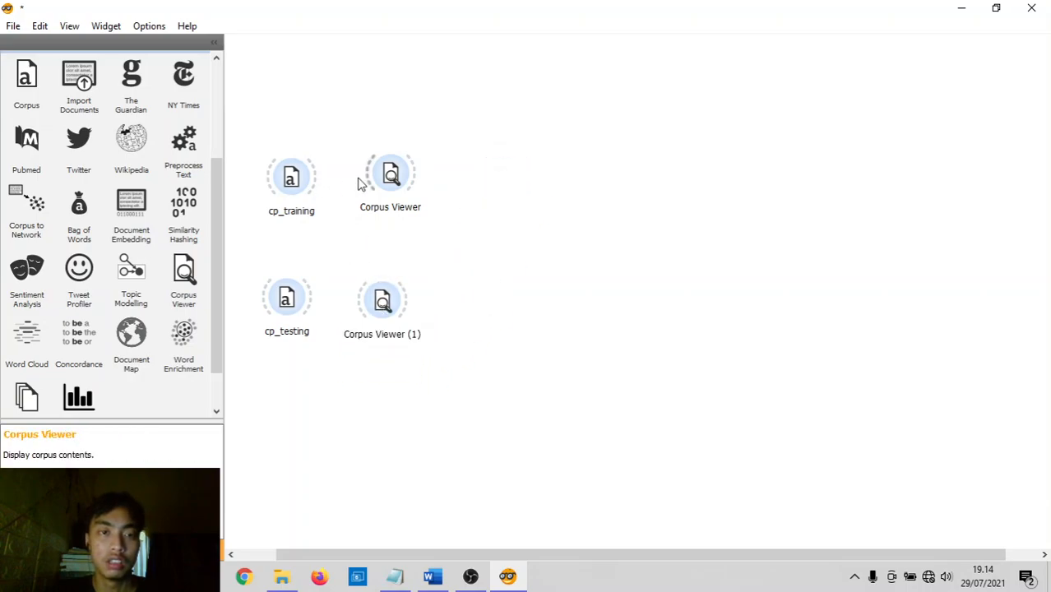
Rename the Corpus Viewer widget beside cp_training as cv_train
click(392, 180)
right_click(391, 176)
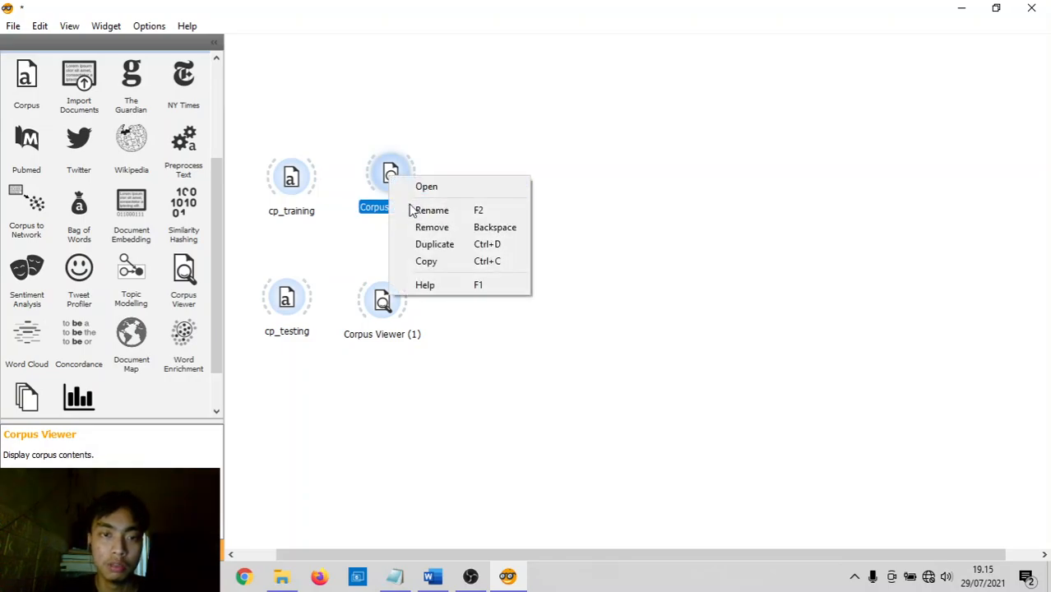
click(450, 210)
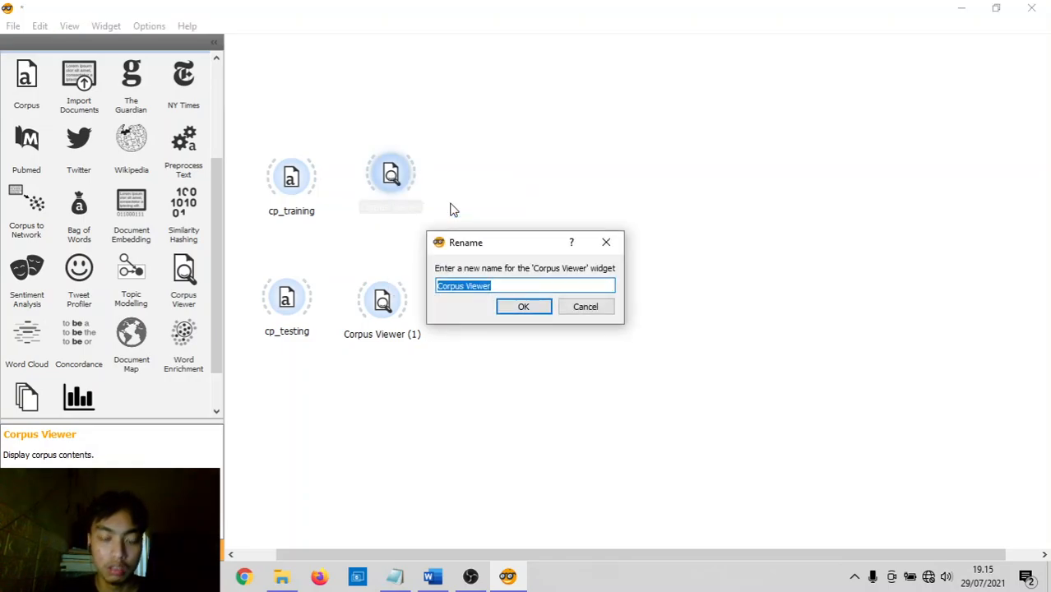
text(cvtrain)
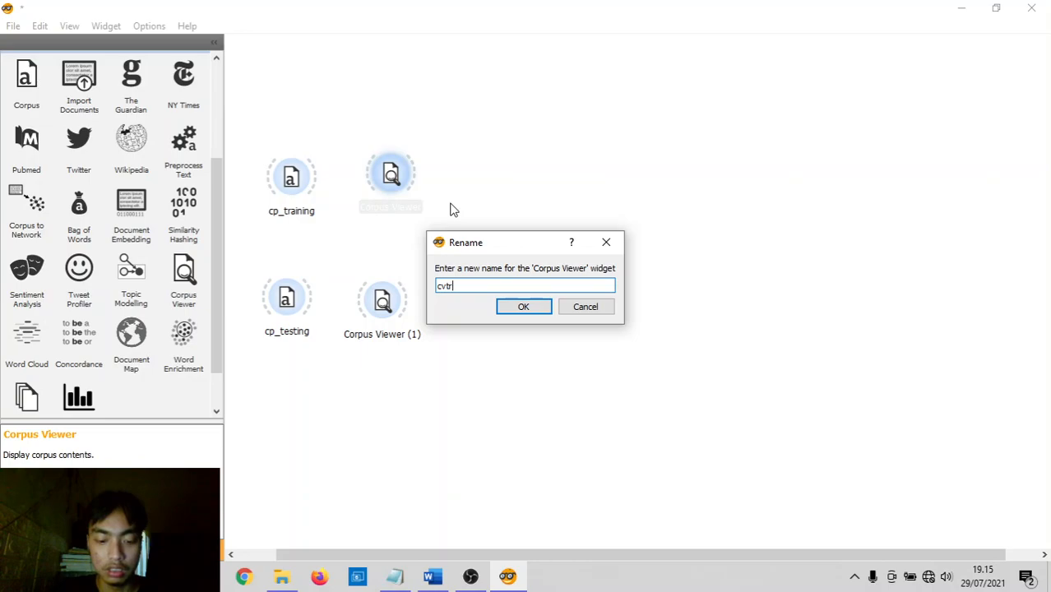
key(BackSpace)
key(BackSpace)
key(BackSpace)
key(BackSpace)
key(BackSpace)
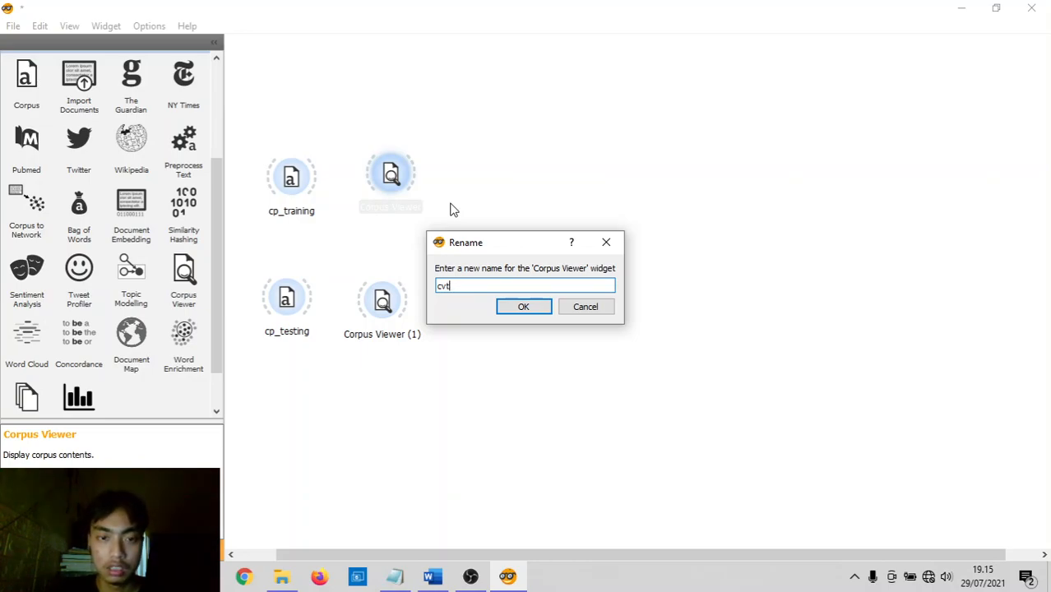
text(_train)
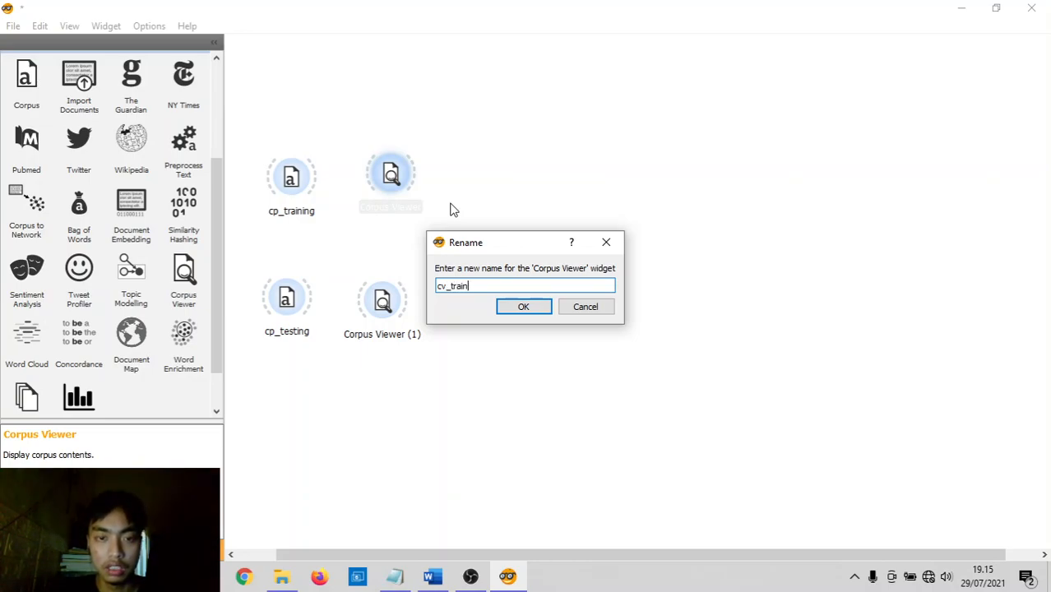
key(Return)
Rename the Corpus Viewer widget beside cp_testing as cv_test
click(380, 300)
right_click(385, 298)
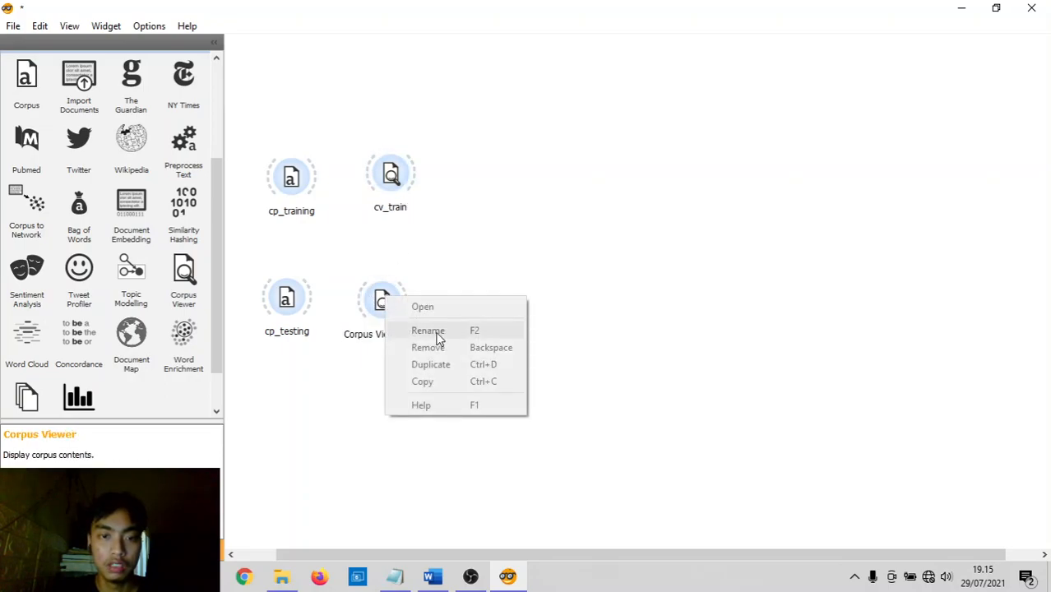
click(371, 310)
right_click(372, 310)
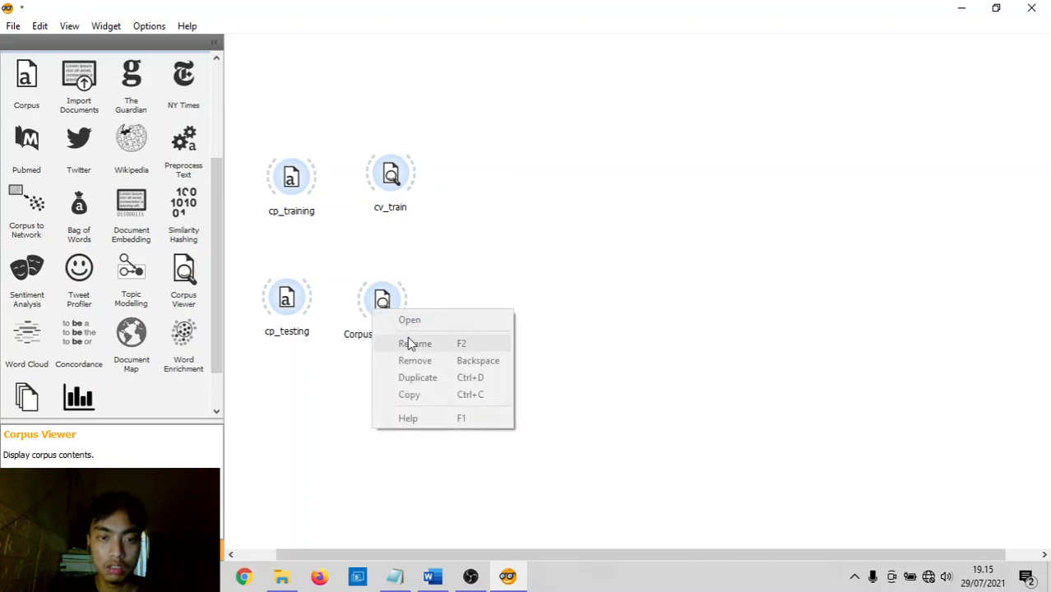
key(F2)
right_click(390, 290)
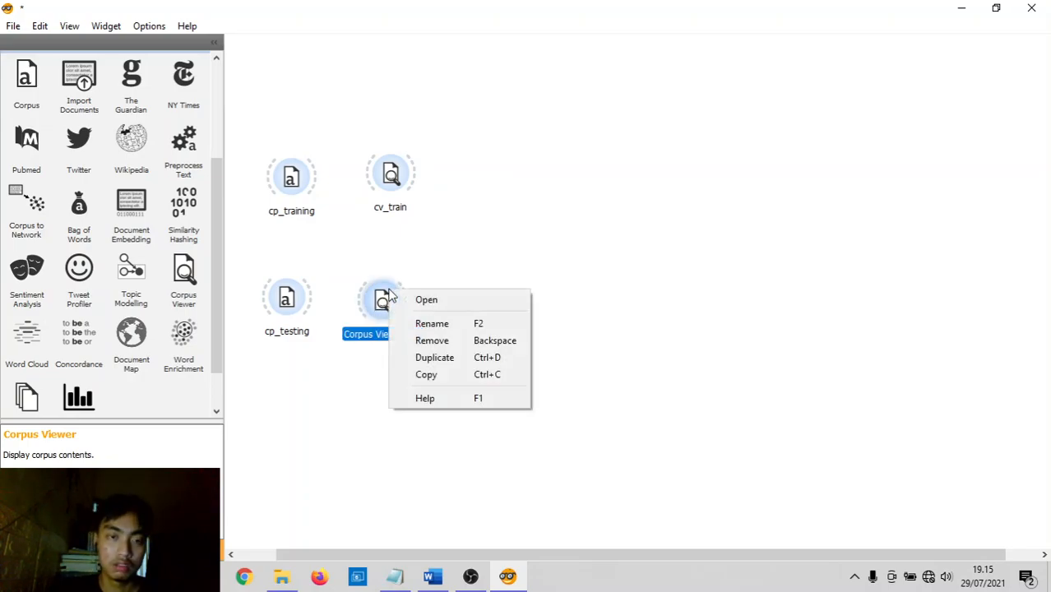
click(434, 326)
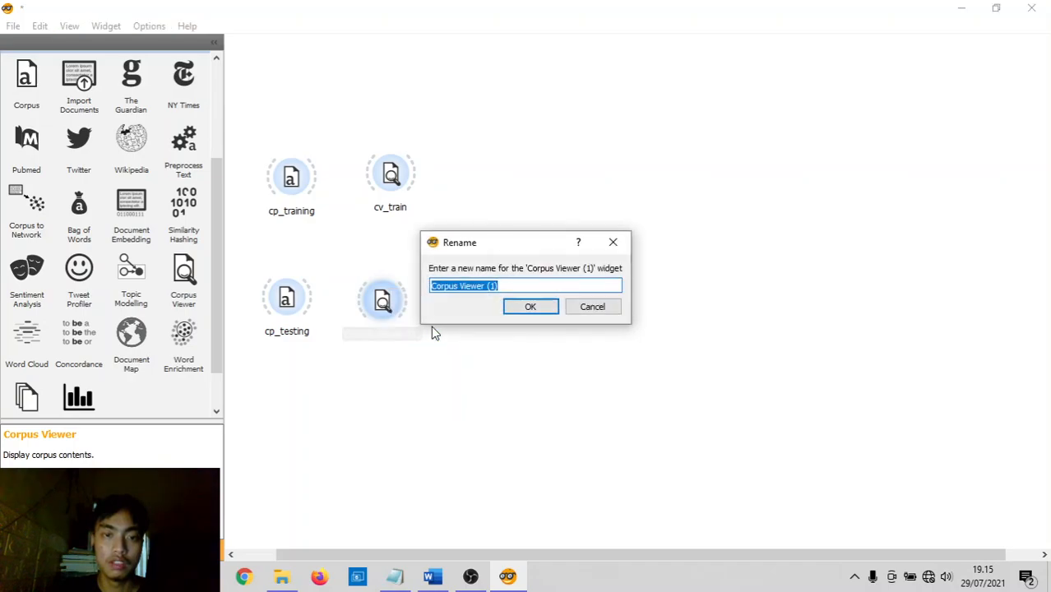
text(cv)
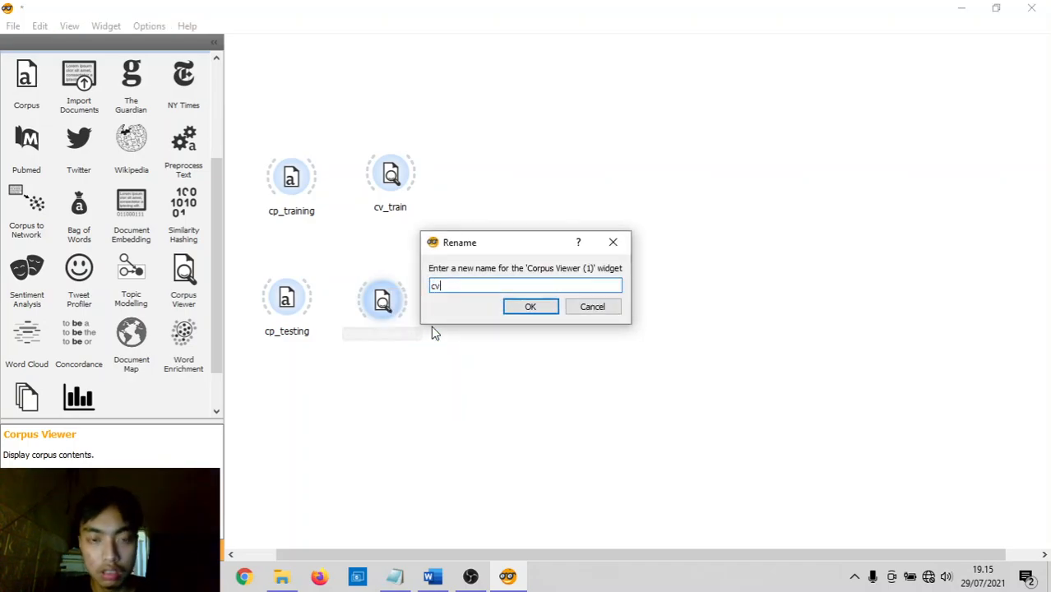
text(_test)
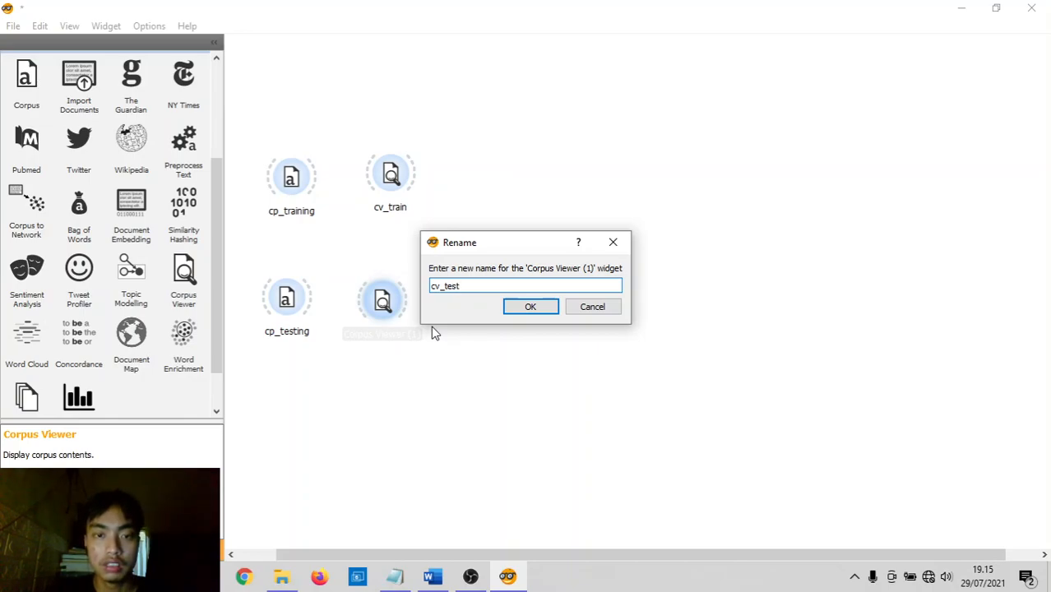
key(Return)
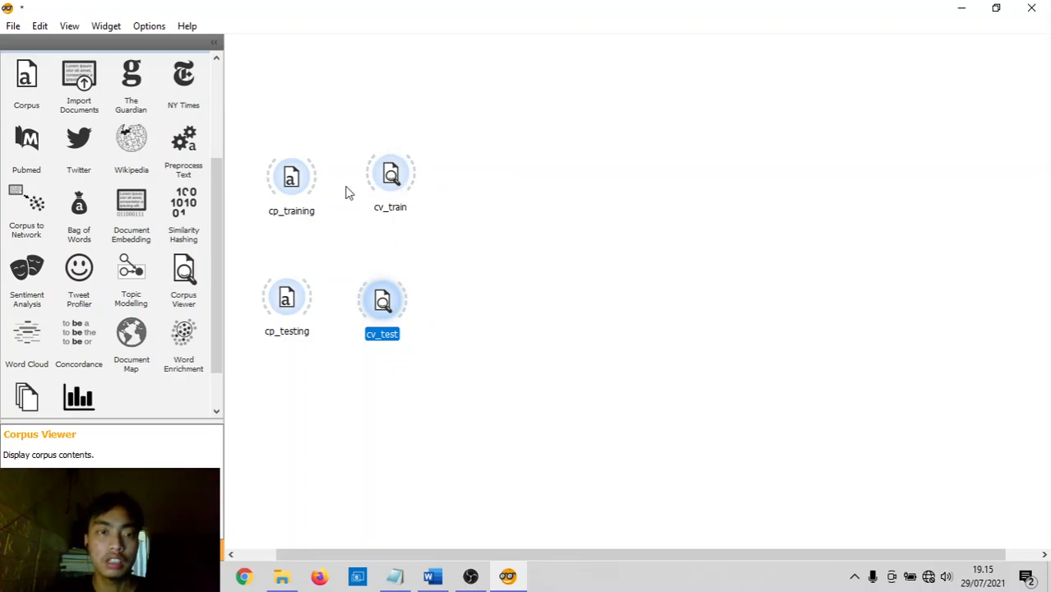
Connect the cp_training output to cv_train and the cp_testing output to cv_test
drag(317, 179, 375, 179)
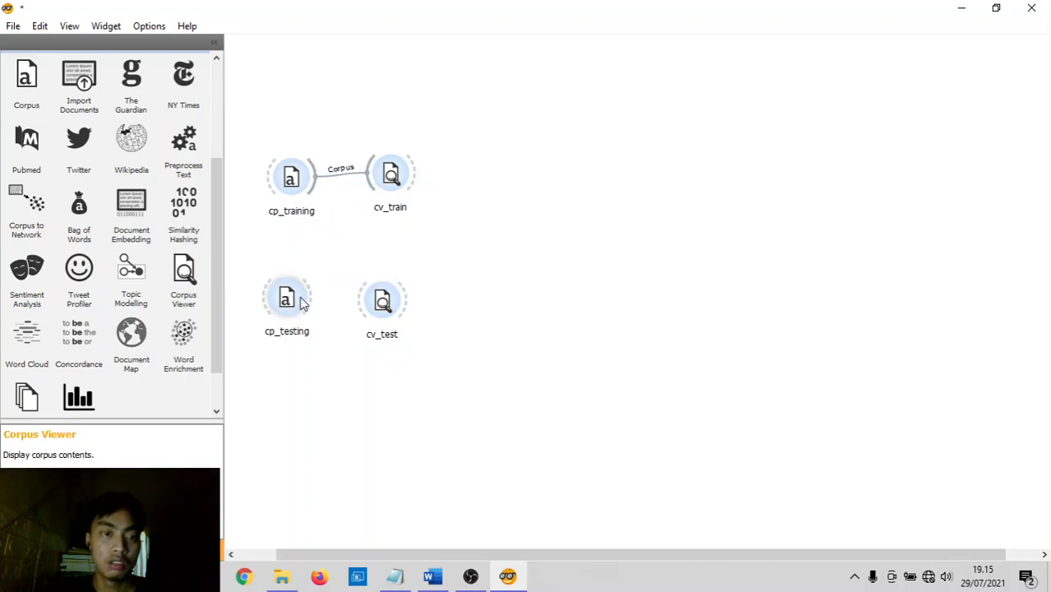
drag(312, 303, 359, 298)
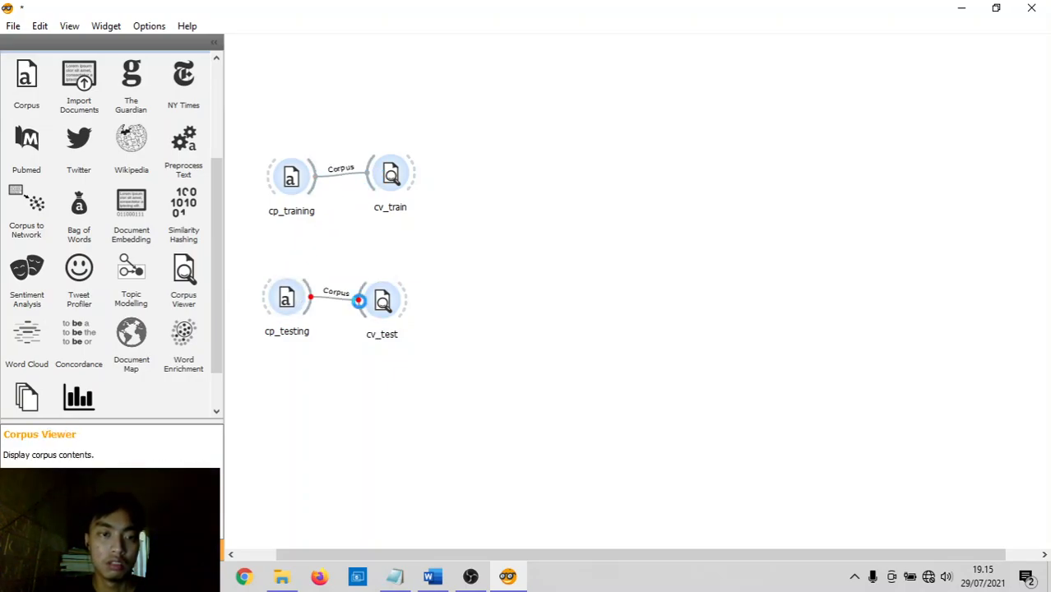
Load corona_indo_classification_training.csv from Documents/123/classification into cp_training, keeping claim as the title variable
double_click(291, 176)
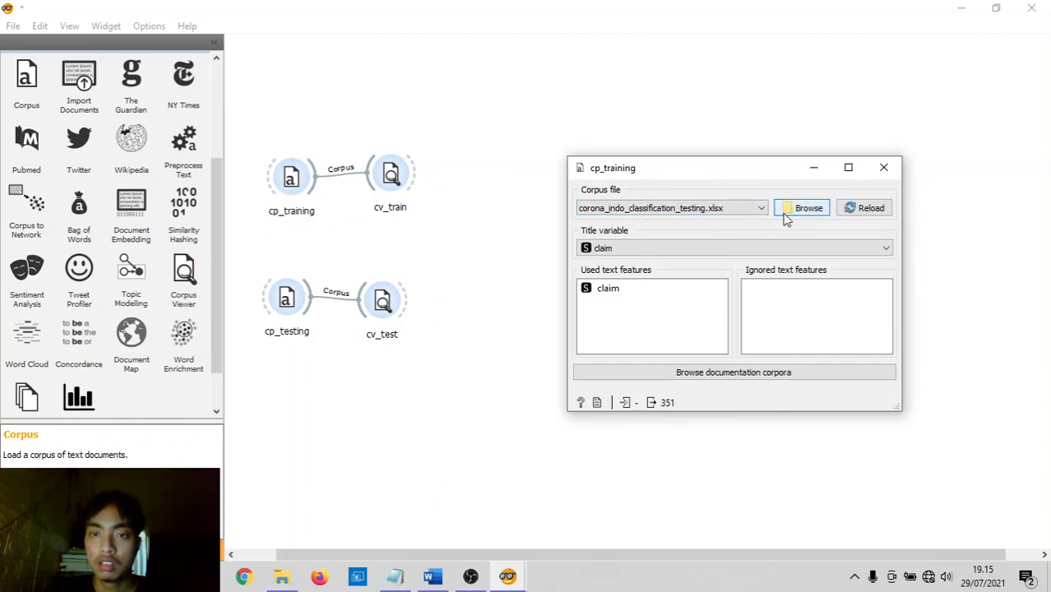
click(454, 264)
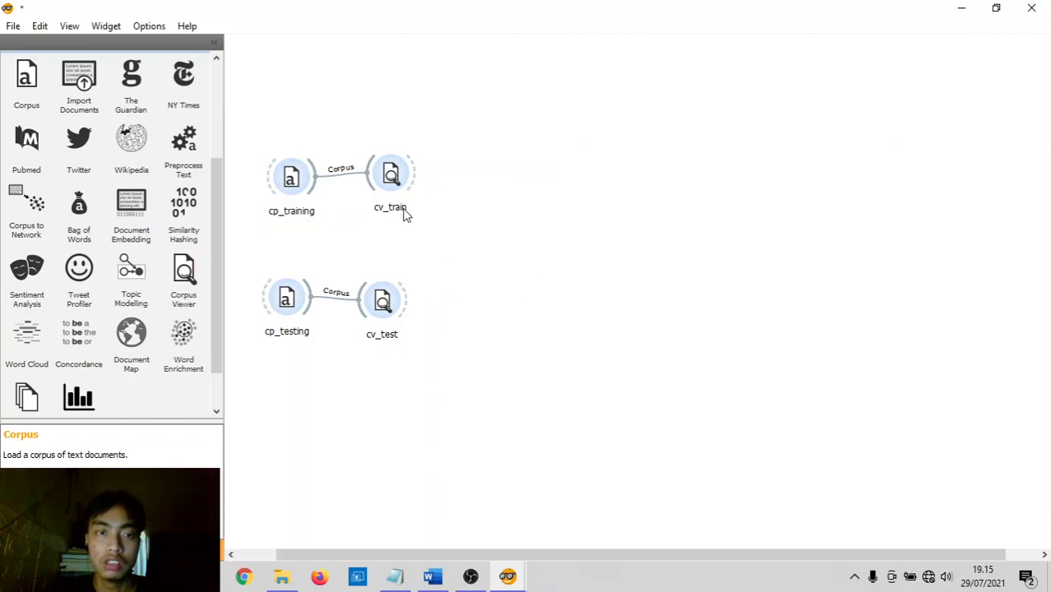
double_click(292, 181)
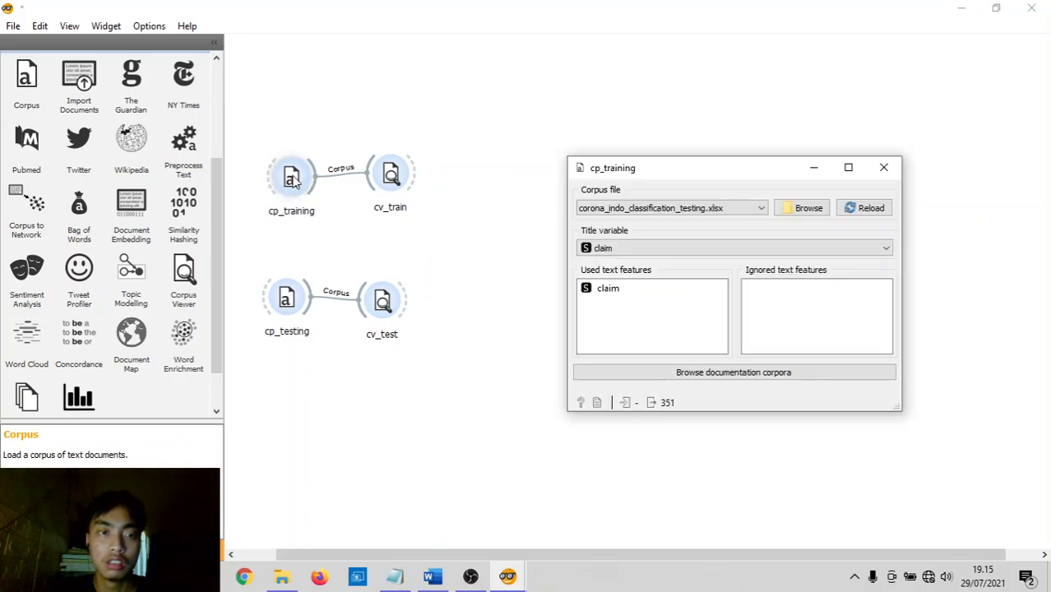
click(787, 211)
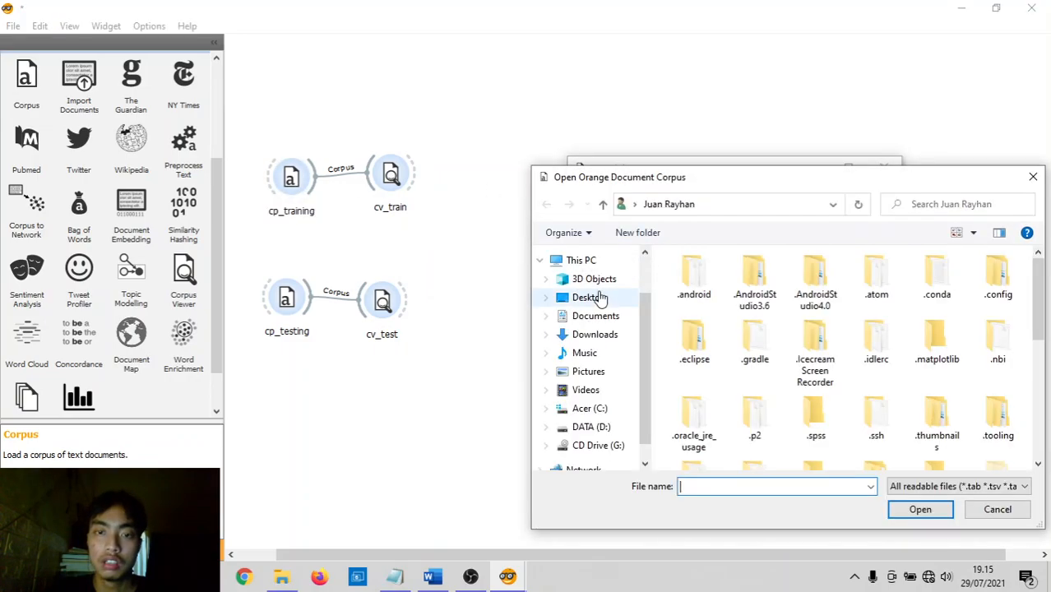
click(597, 319)
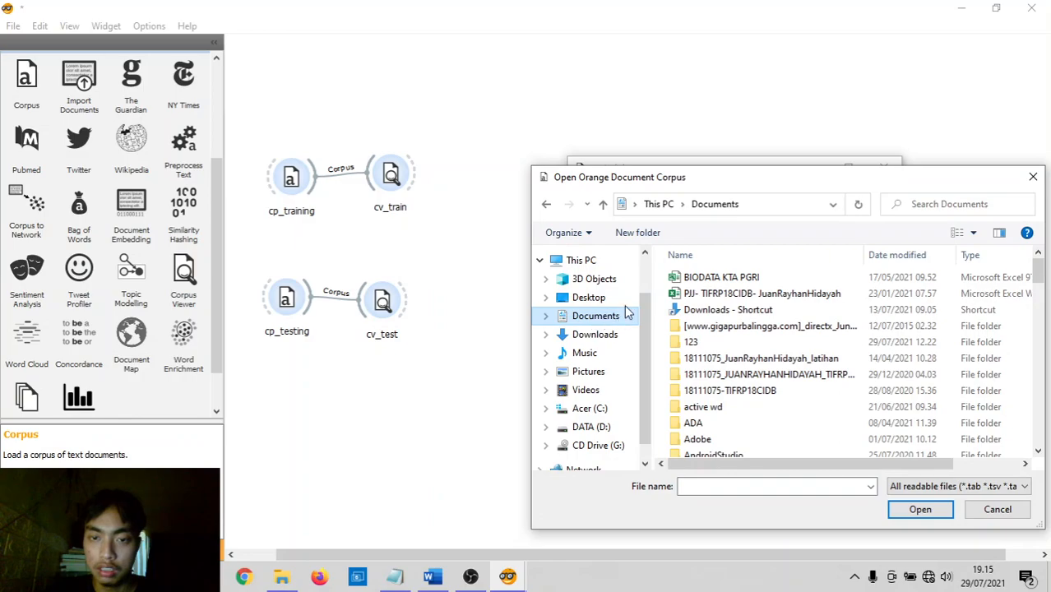
double_click(719, 342)
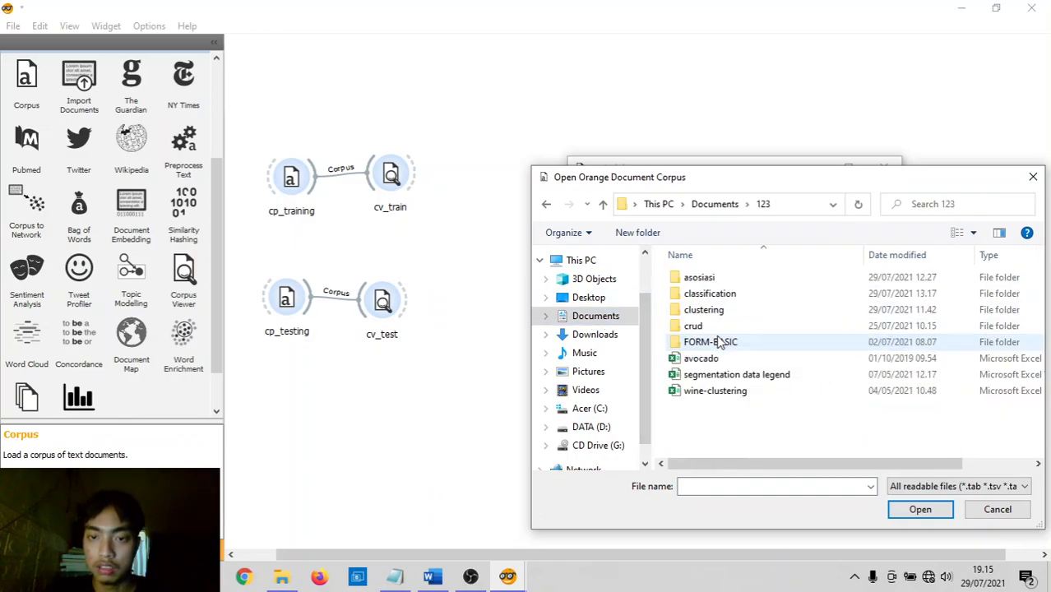
double_click(714, 296)
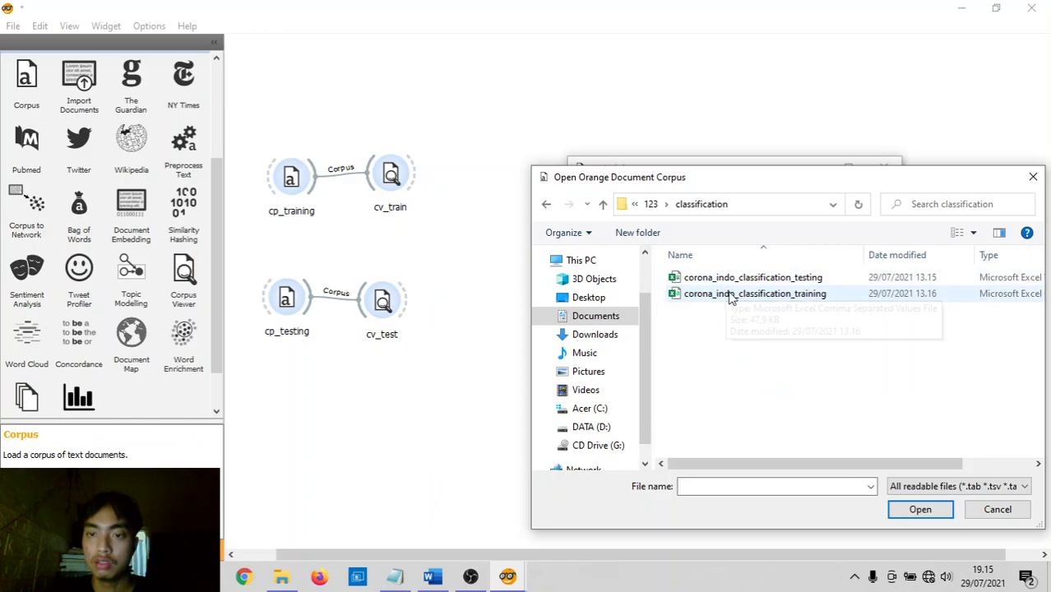
click(729, 294)
click(920, 509)
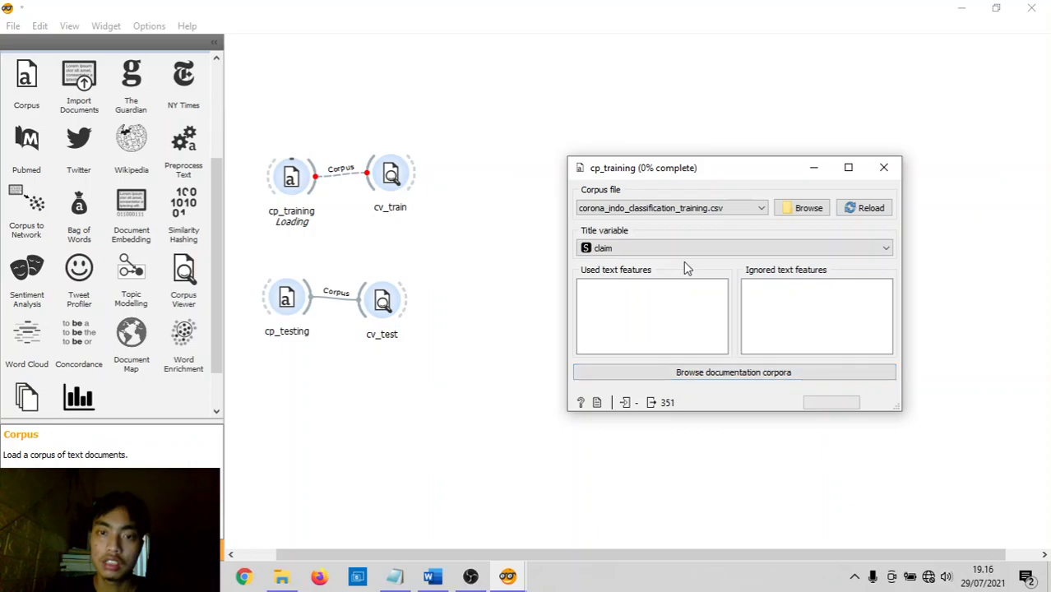
click(646, 248)
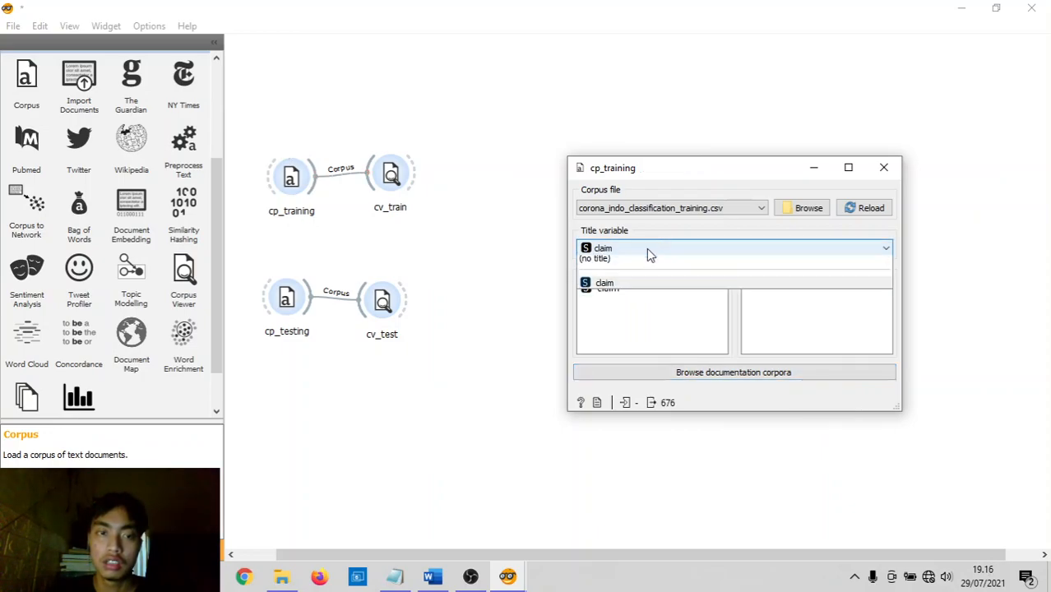
click(646, 248)
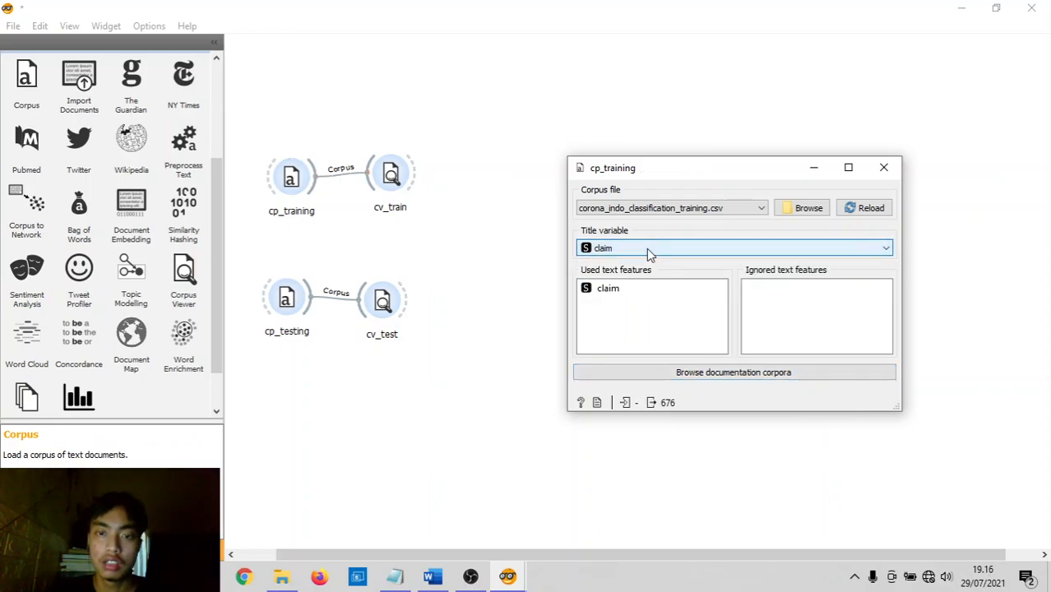
click(884, 167)
Load corona_indo_classification_testing.xlsx from Documents/123/classification into cp_testing
double_click(288, 303)
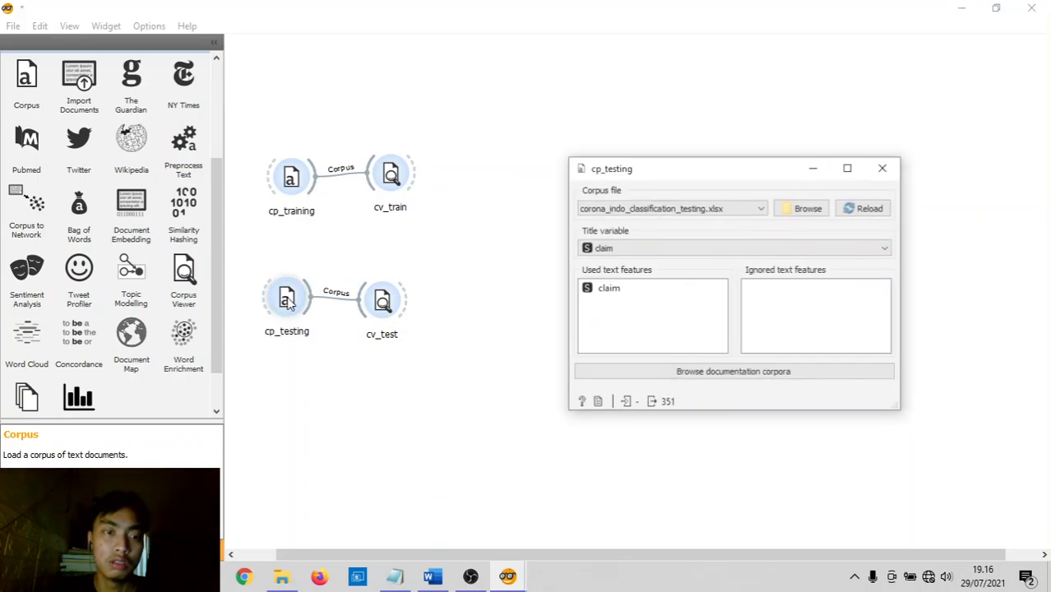
click(806, 209)
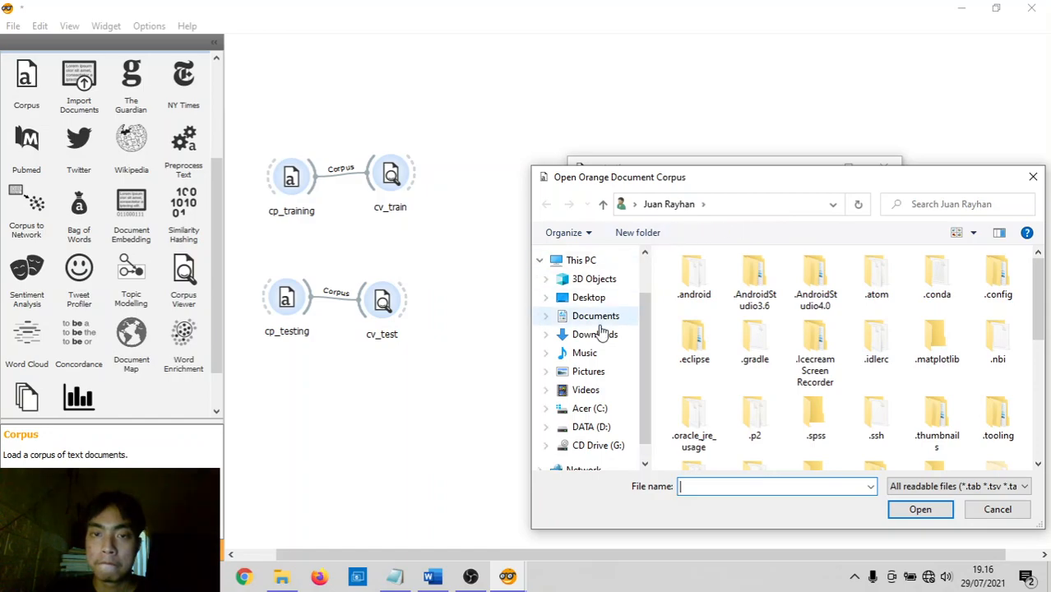
click(599, 316)
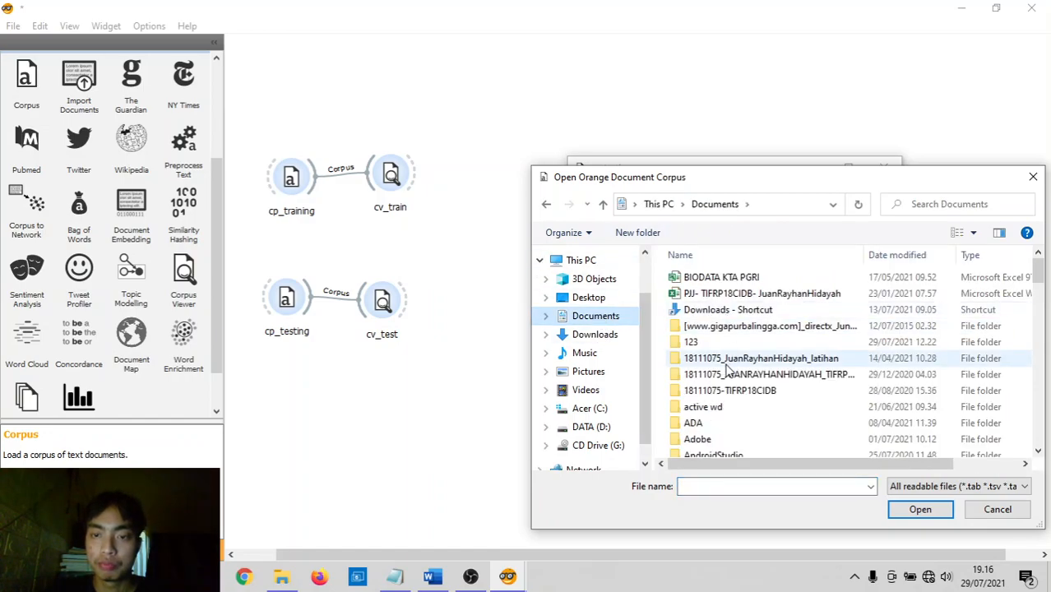
double_click(692, 343)
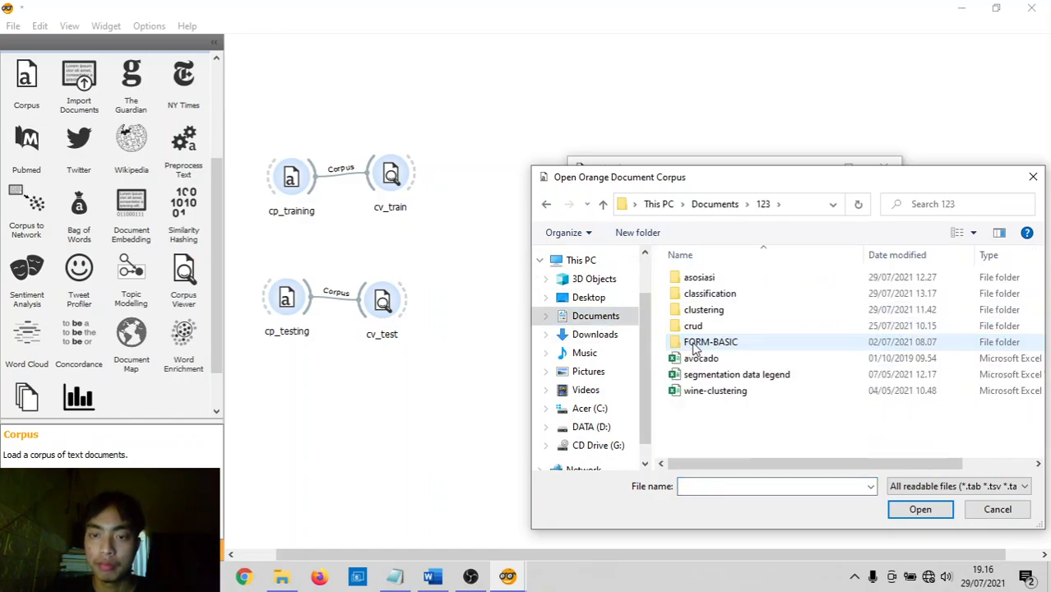
double_click(724, 296)
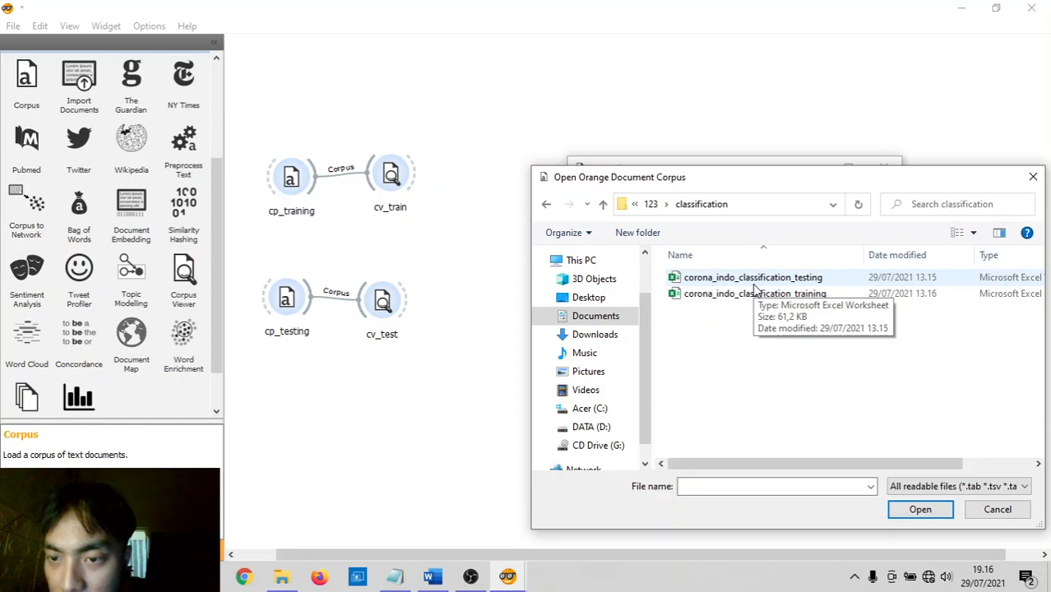
click(753, 285)
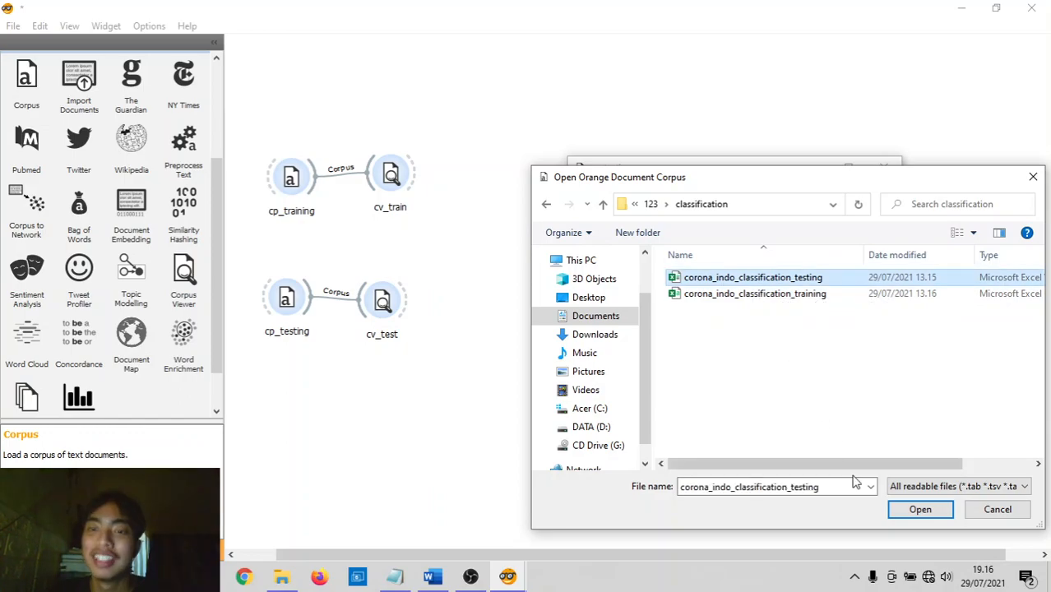
click(920, 509)
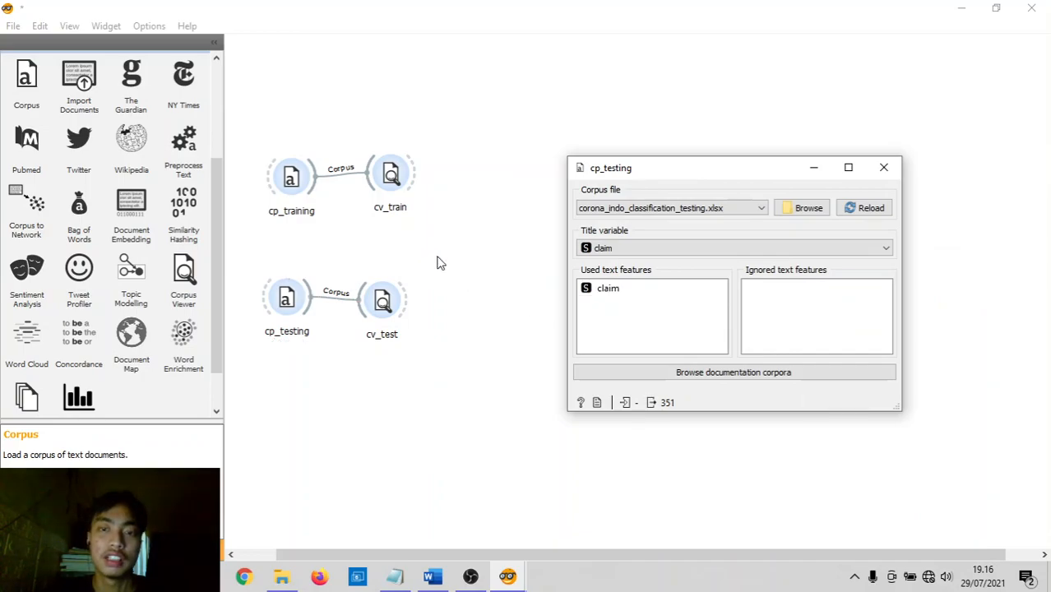
click(884, 167)
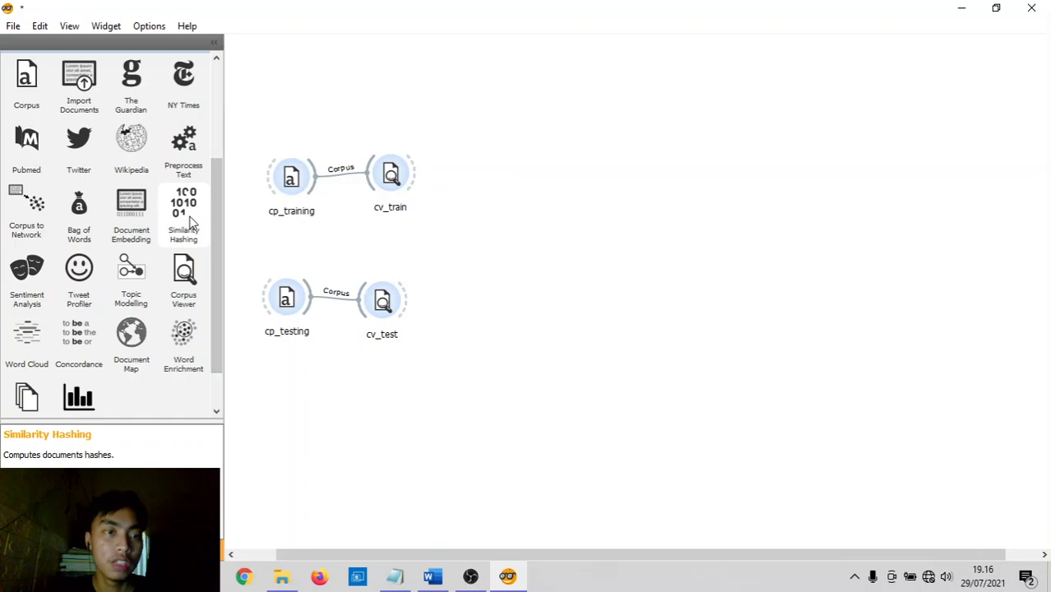
Select all training documents in the cv_train Corpus Viewer
double_click(390, 176)
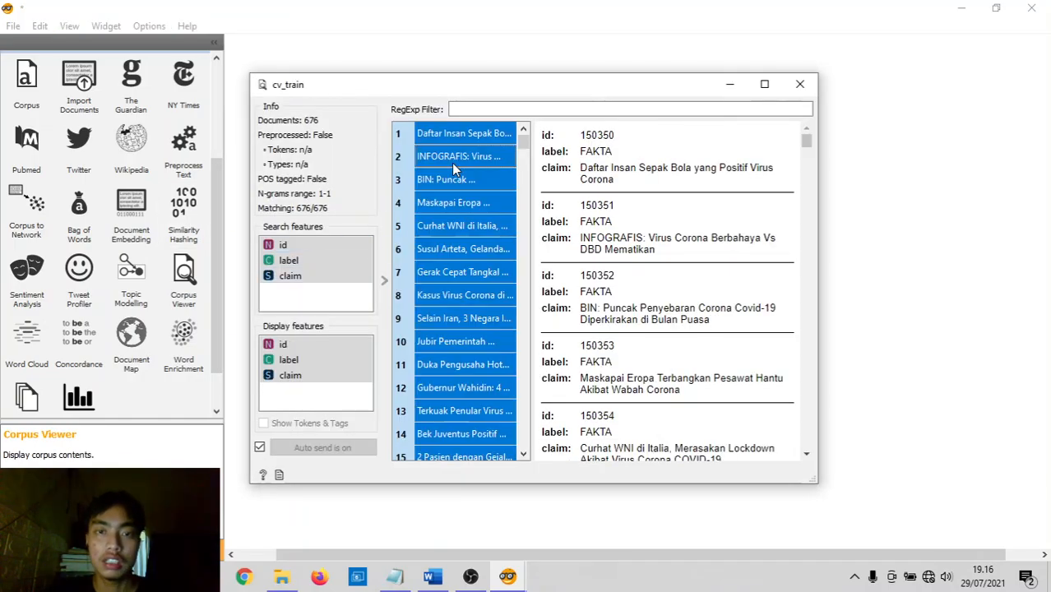
click(452, 158)
key(ctrl+a)
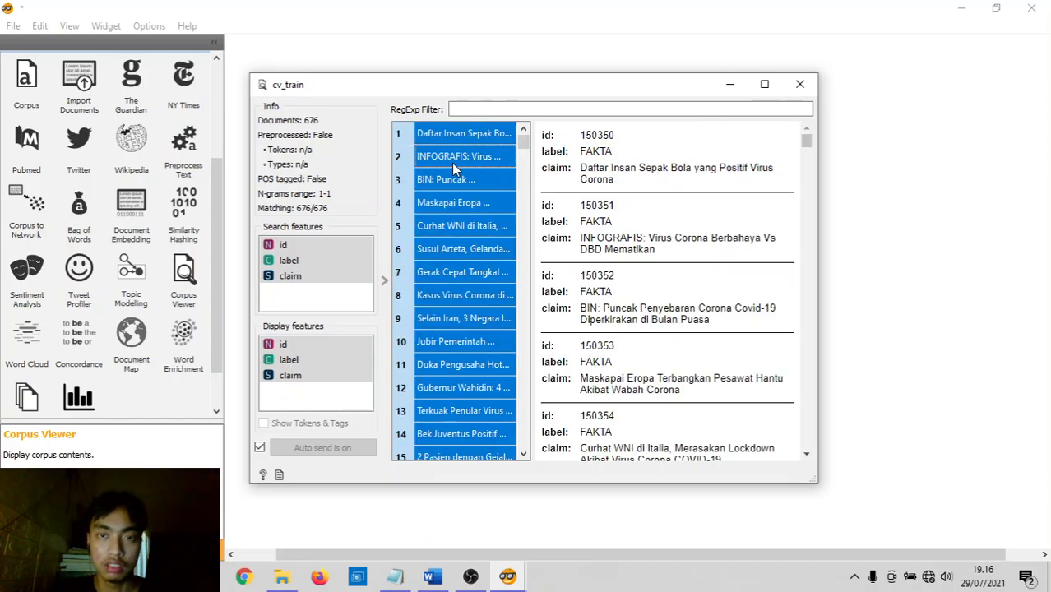
click(800, 84)
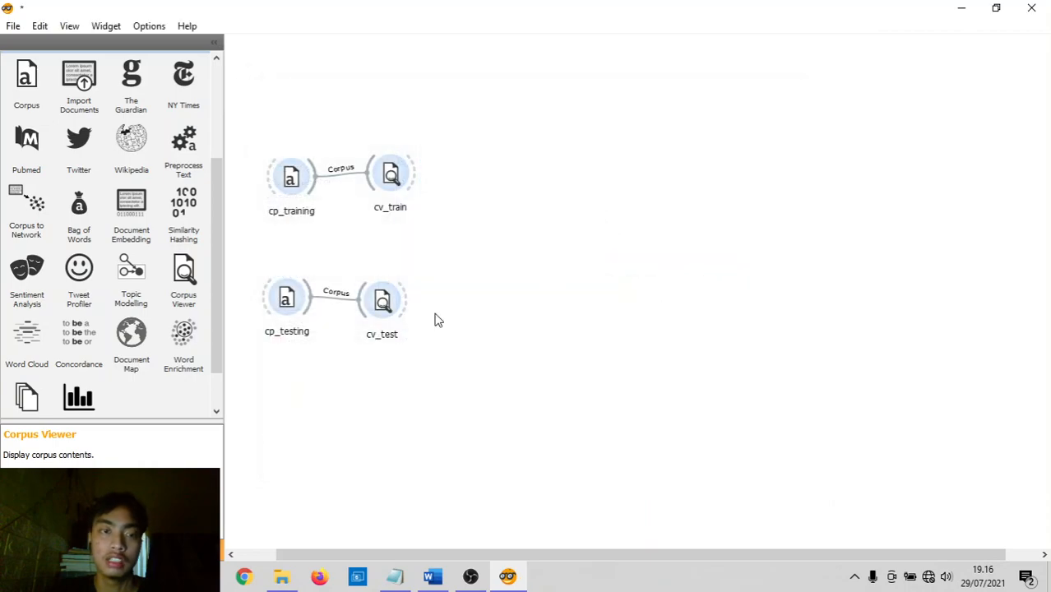
Select all testing documents in the cv_test Corpus Viewer and review its search and display feature lists
double_click(382, 298)
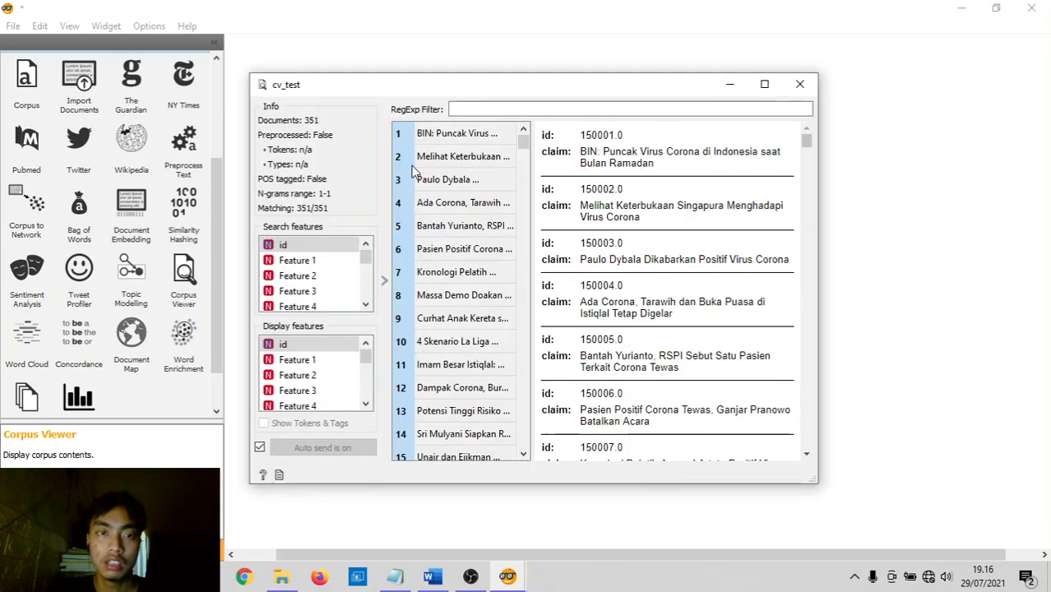
key(ctrl+a)
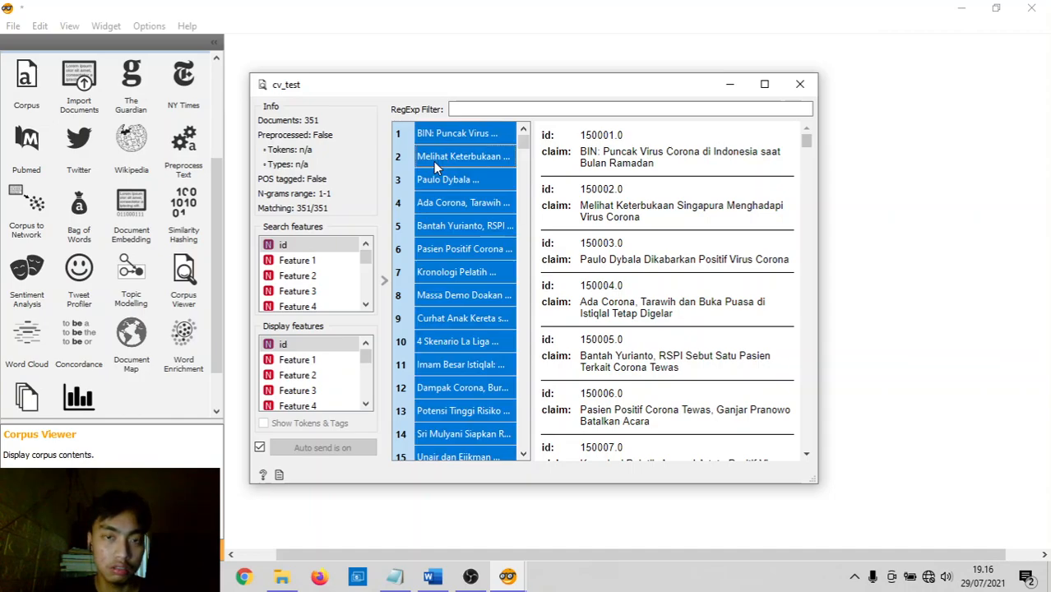
click(433, 161)
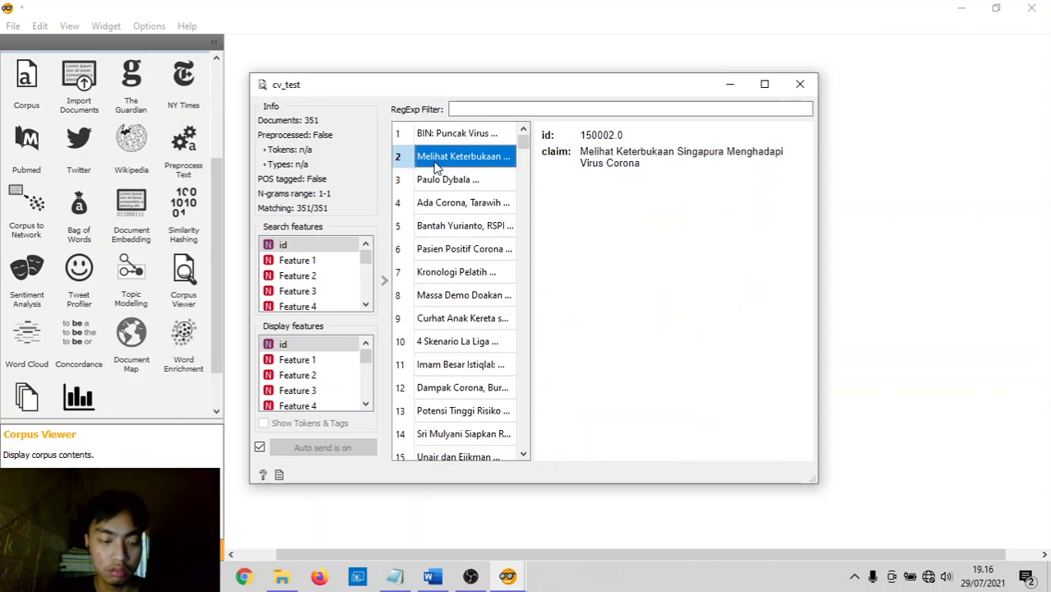
key(ctrl+a)
scroll(321, 276, down, 8)
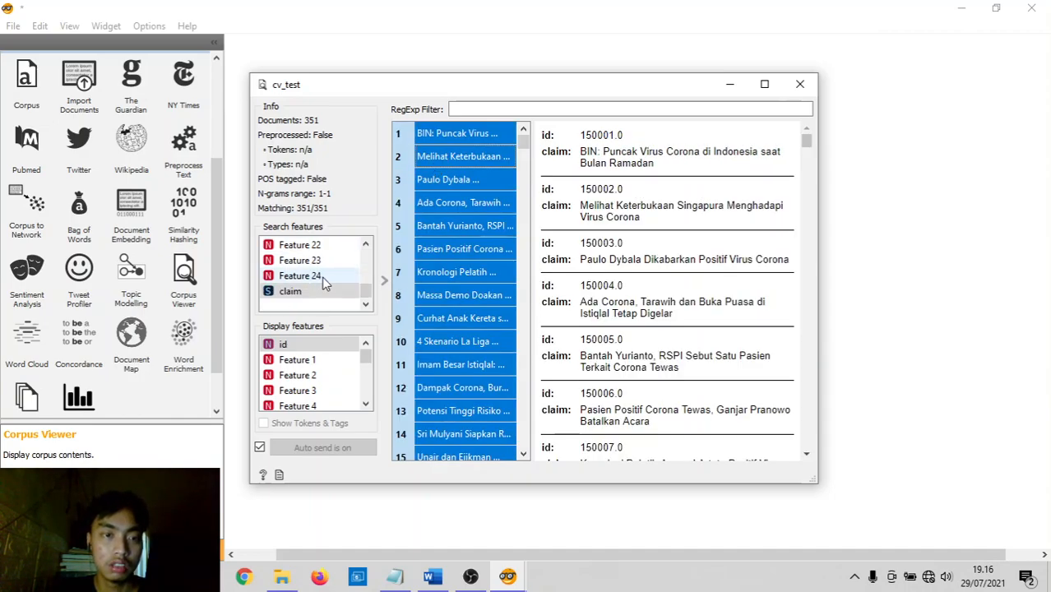
scroll(322, 277, up, 8)
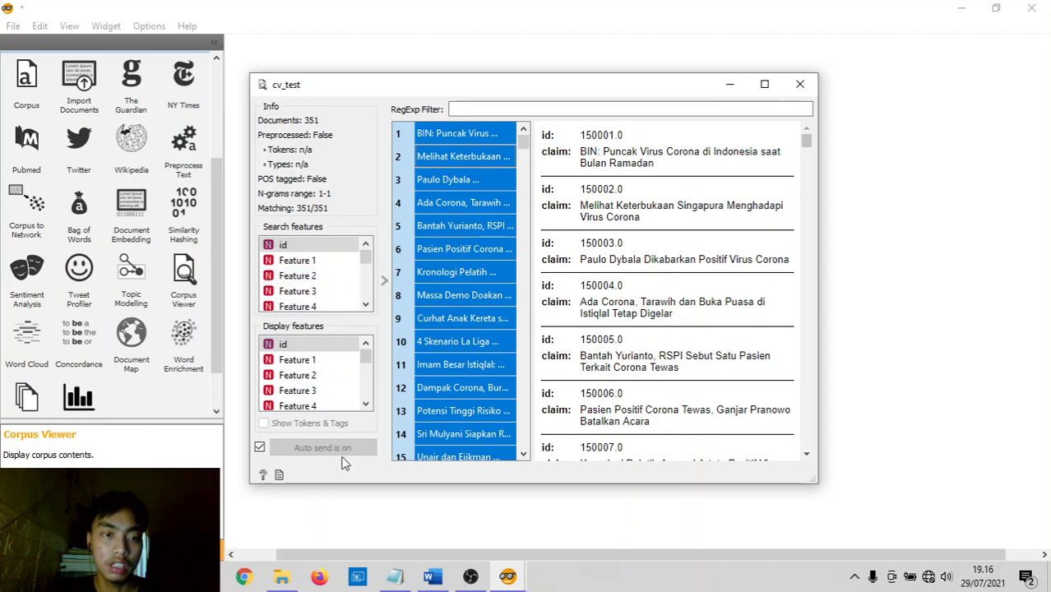
scroll(332, 380, down, 8)
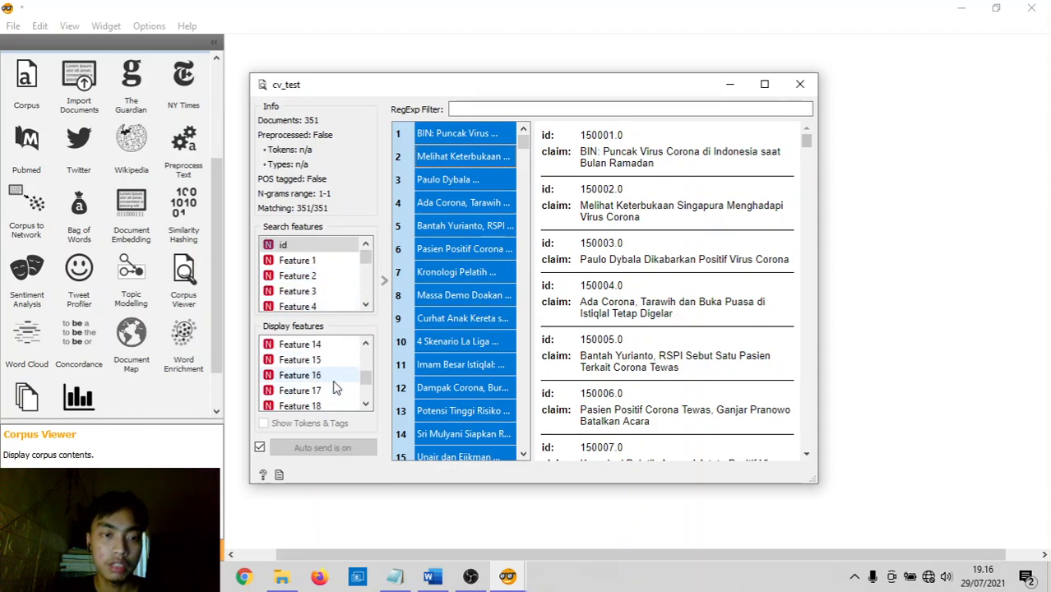
click(802, 85)
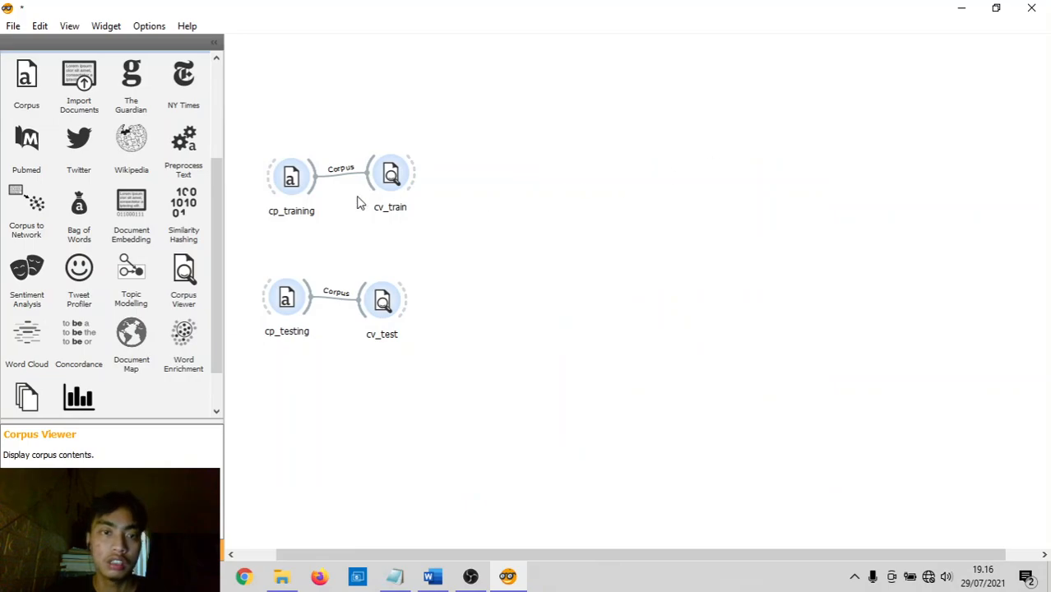
Add a Preprocess Text widget named pr_train beside cv_train and connect cv_train's Matching Docs output to its Corpus input
click(183, 146)
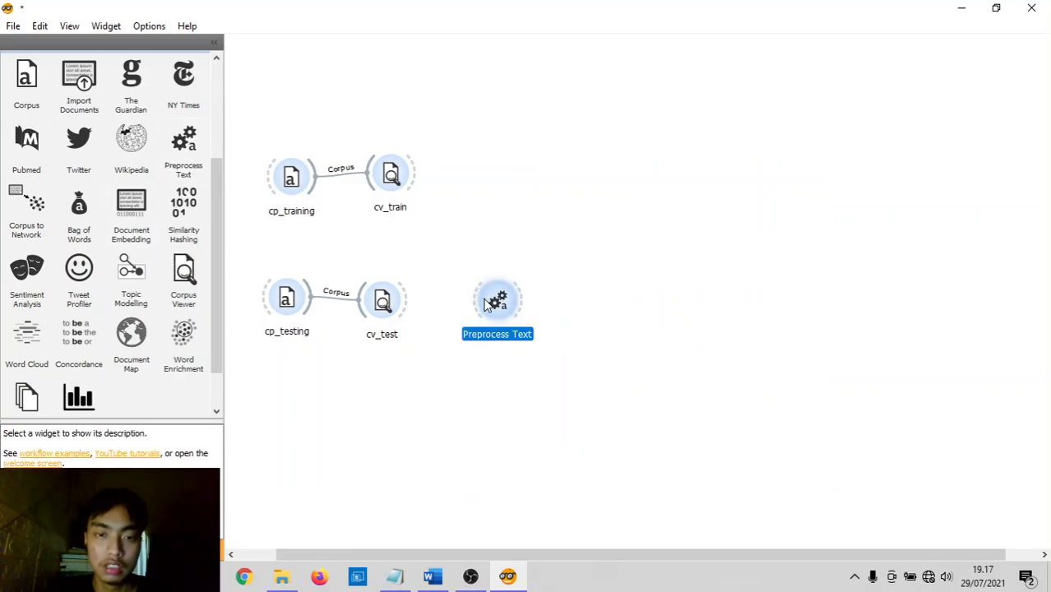
drag(500, 306, 481, 179)
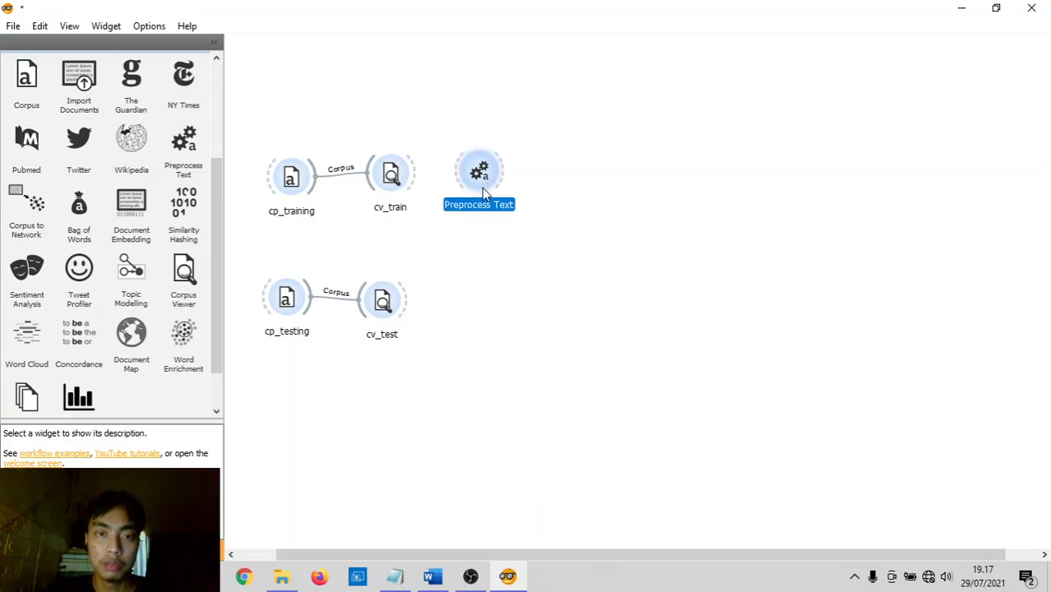
right_click(485, 181)
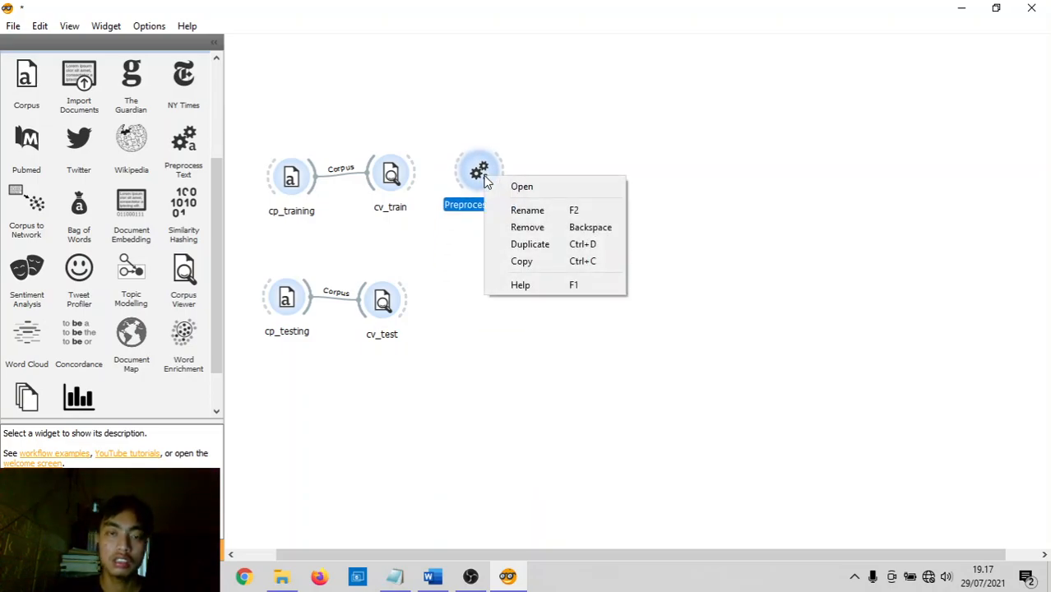
click(523, 212)
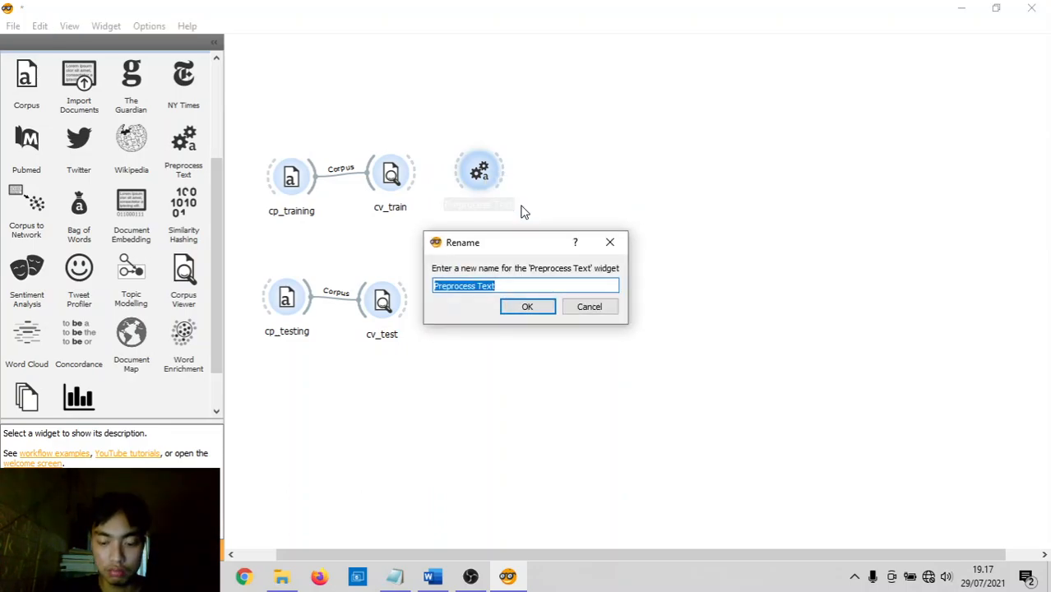
text(pr_train)
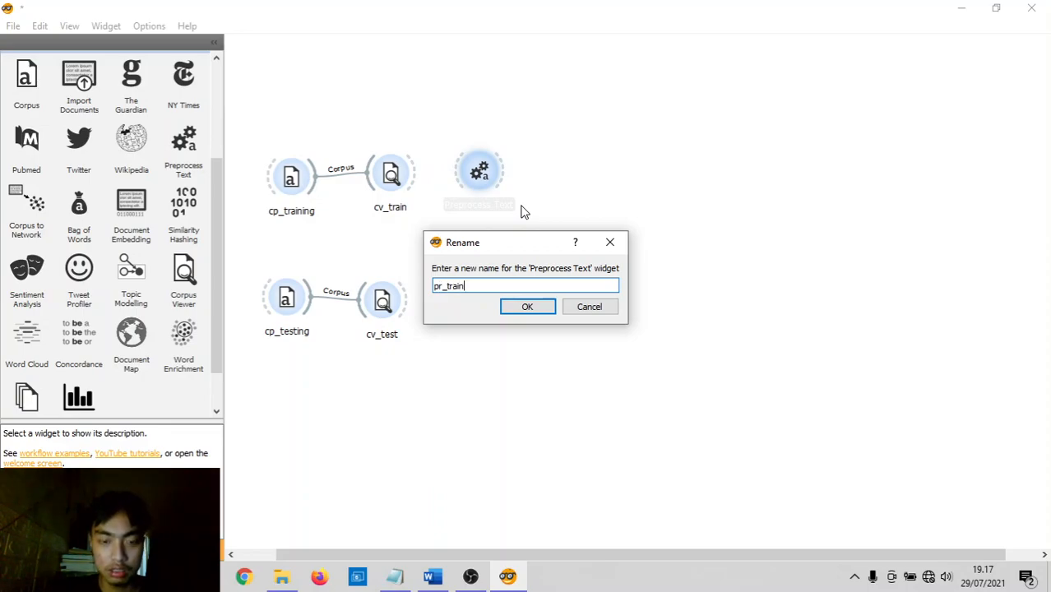
key(Return)
drag(474, 181, 511, 182)
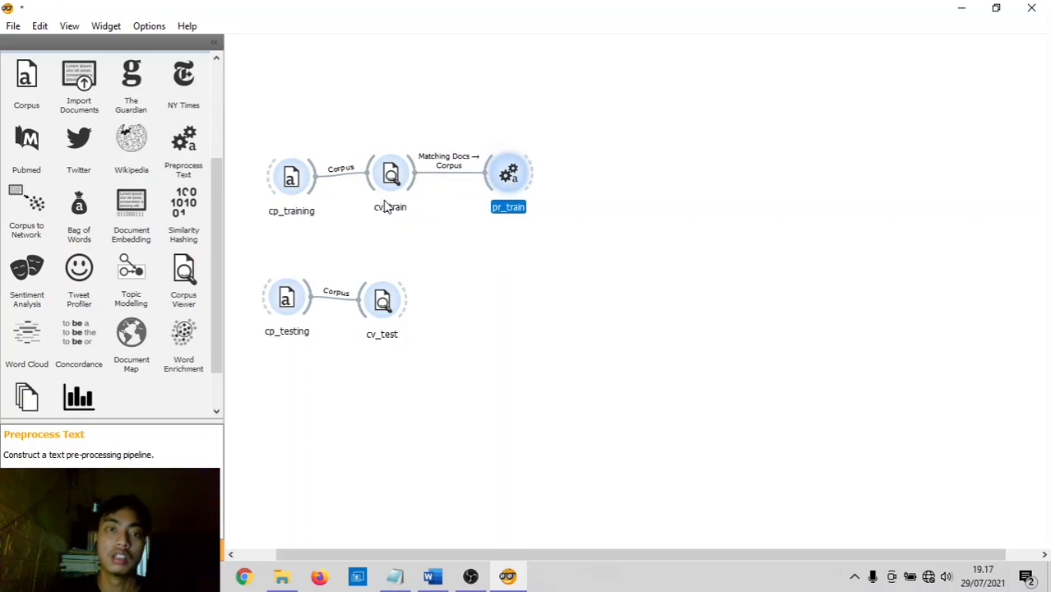
Add a Preprocess Text widget named pr_test beside cv_test and connect cv_test's Matching Docs output to its Corpus input
click(178, 161)
drag(638, 176, 497, 300)
right_click(498, 299)
click(531, 327)
text(p)
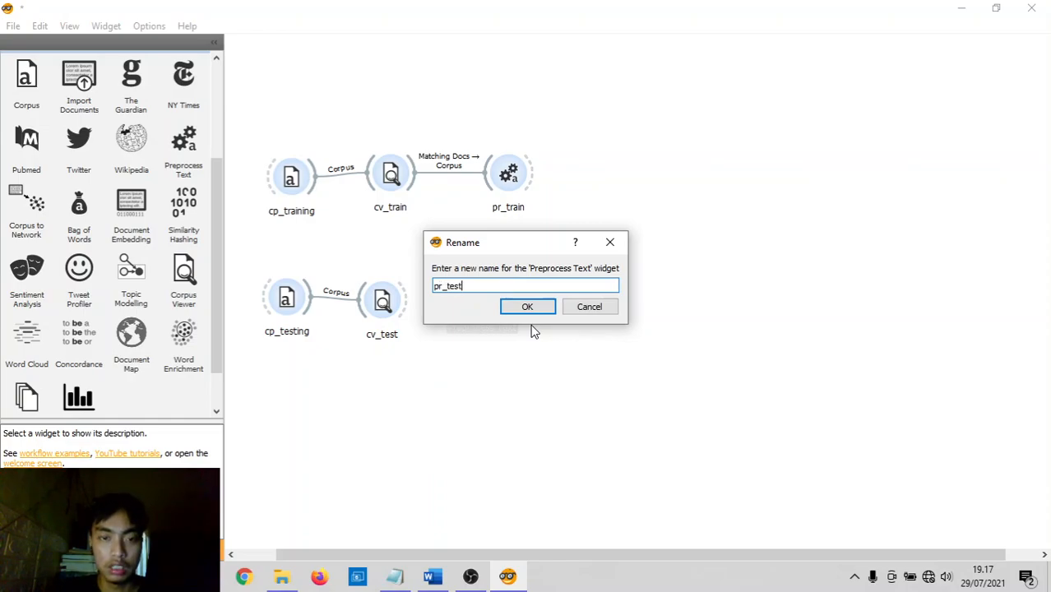
text(r_test)
key(Return)
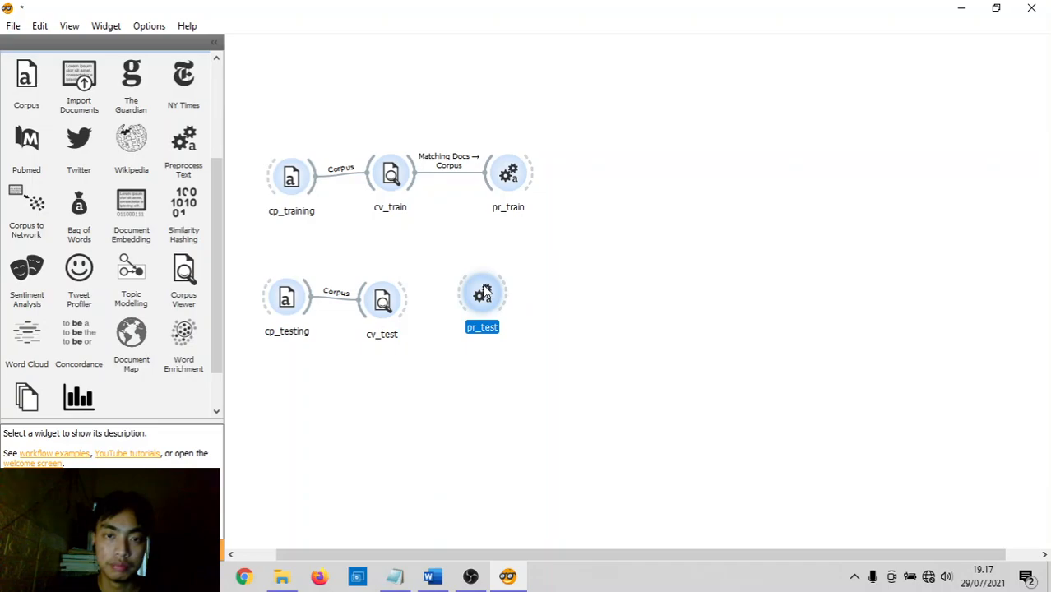
drag(495, 306, 501, 300)
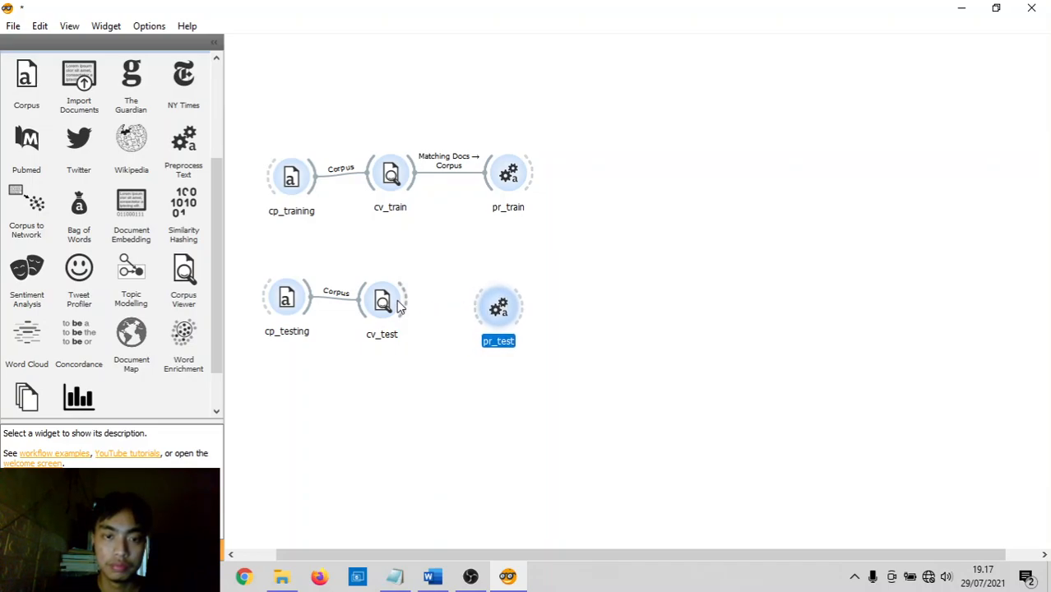
drag(409, 305, 496, 306)
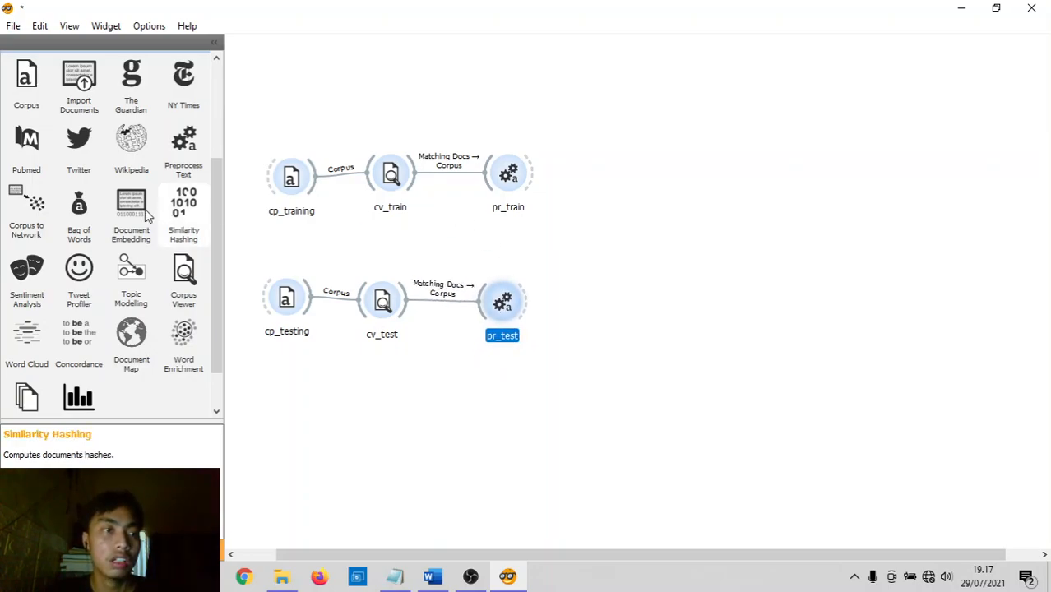
Review the stopwords language in pr_train and the title variable and used text features in cp_training
scroll(129, 206, up, 2)
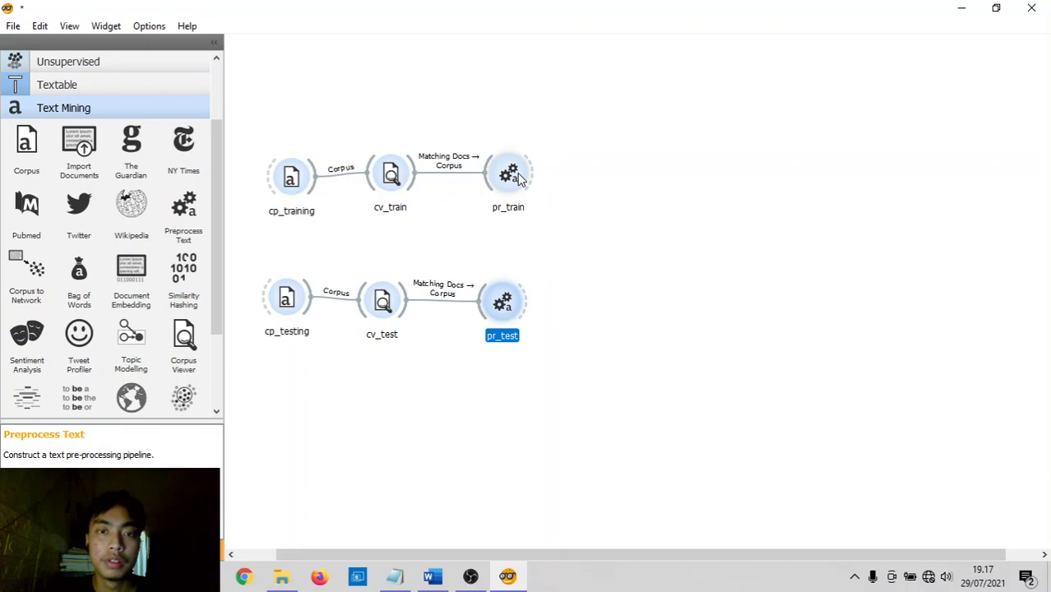
double_click(512, 174)
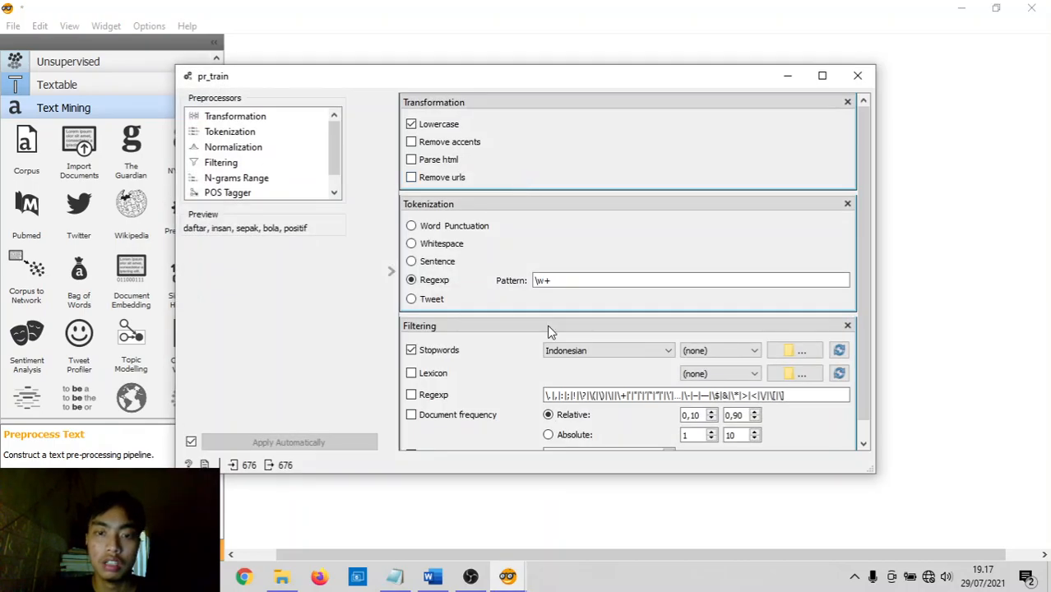
click(579, 350)
click(584, 351)
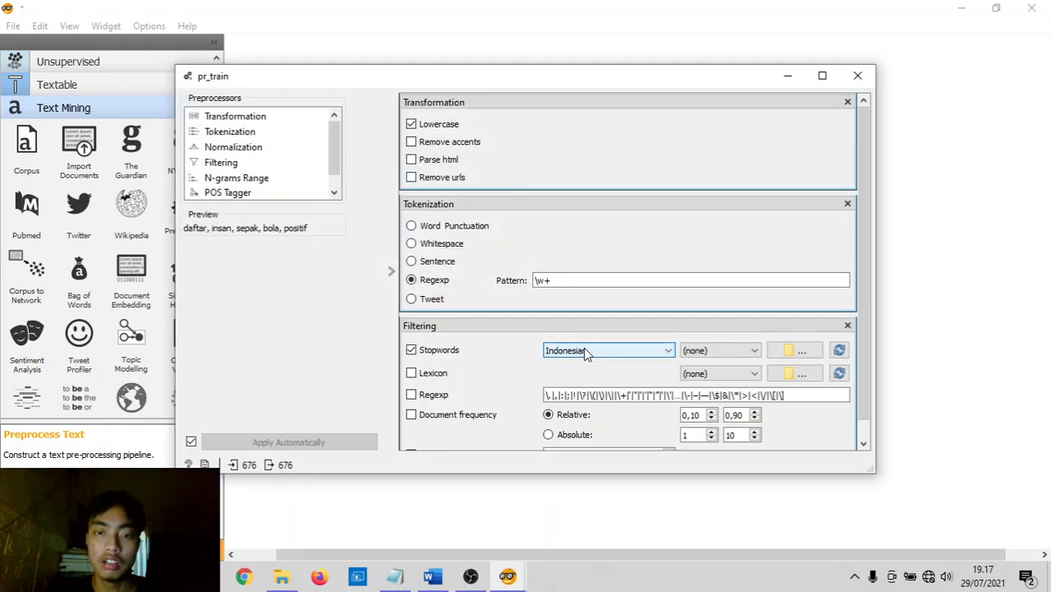
click(858, 76)
double_click(292, 180)
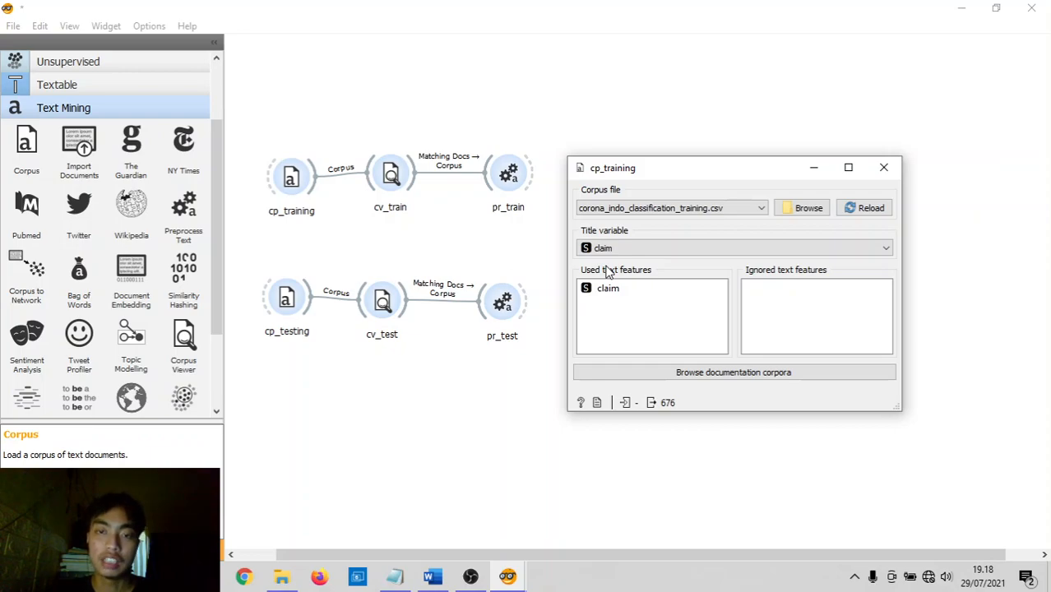
click(883, 168)
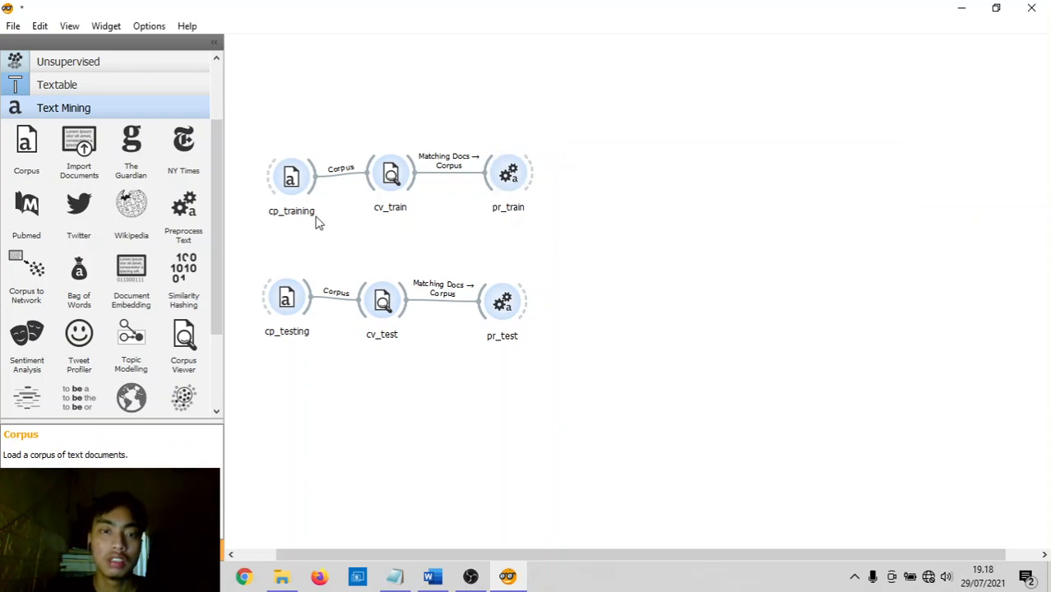
Add a Bag of Words widget fed by pr_train's Corpus output and check its frequency and regularization options
scroll(123, 210, up, 3)
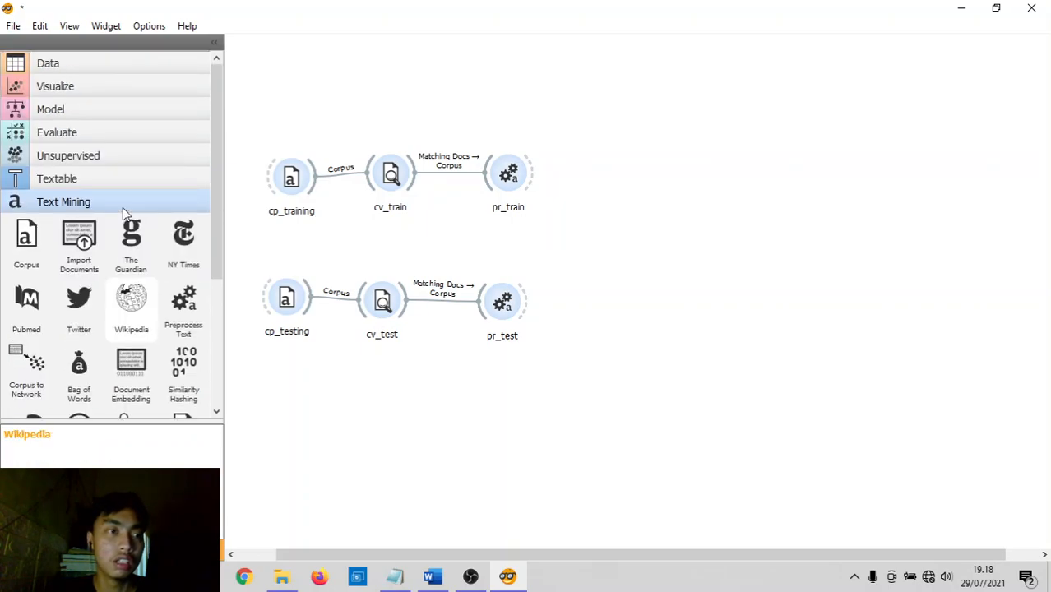
click(94, 130)
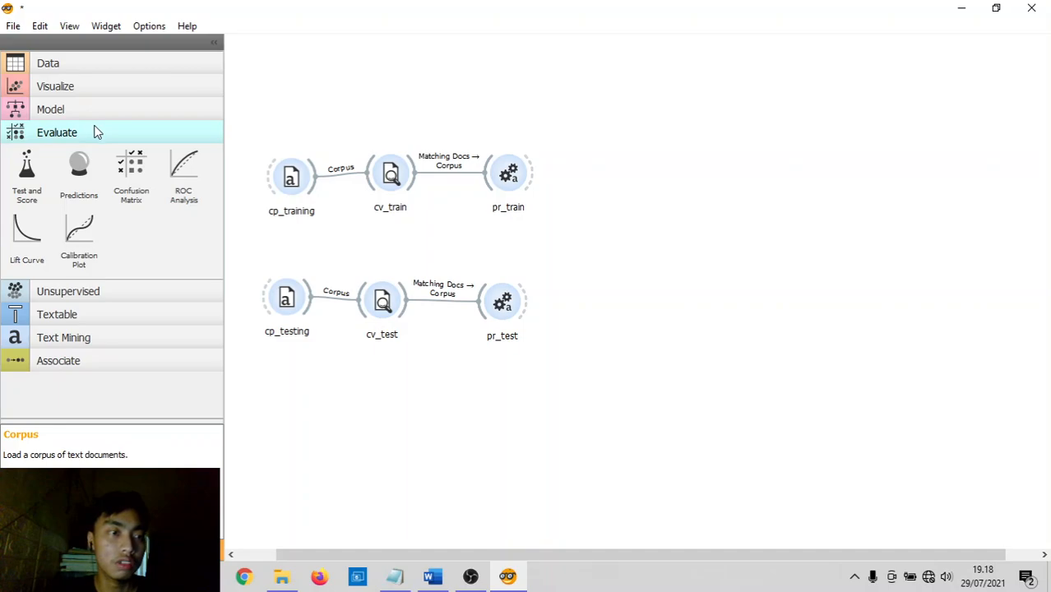
drag(533, 175, 597, 172)
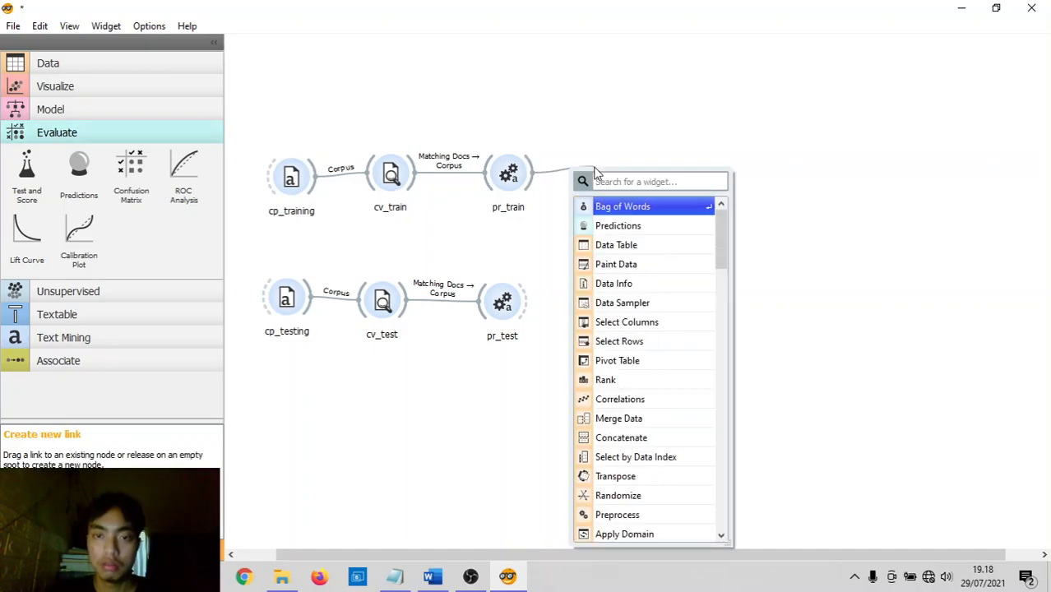
click(622, 209)
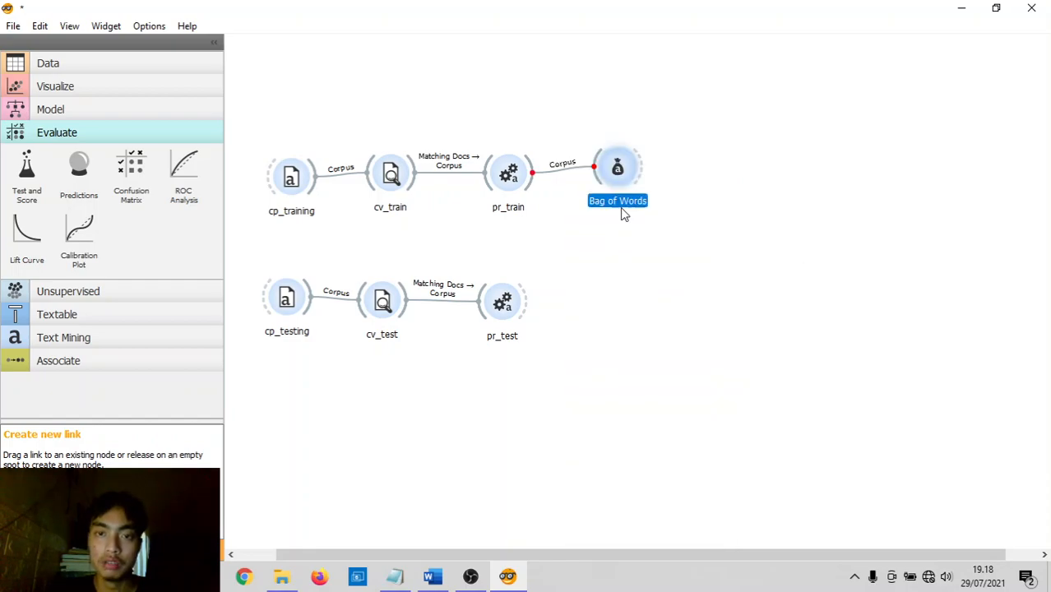
drag(619, 170, 626, 179)
double_click(627, 178)
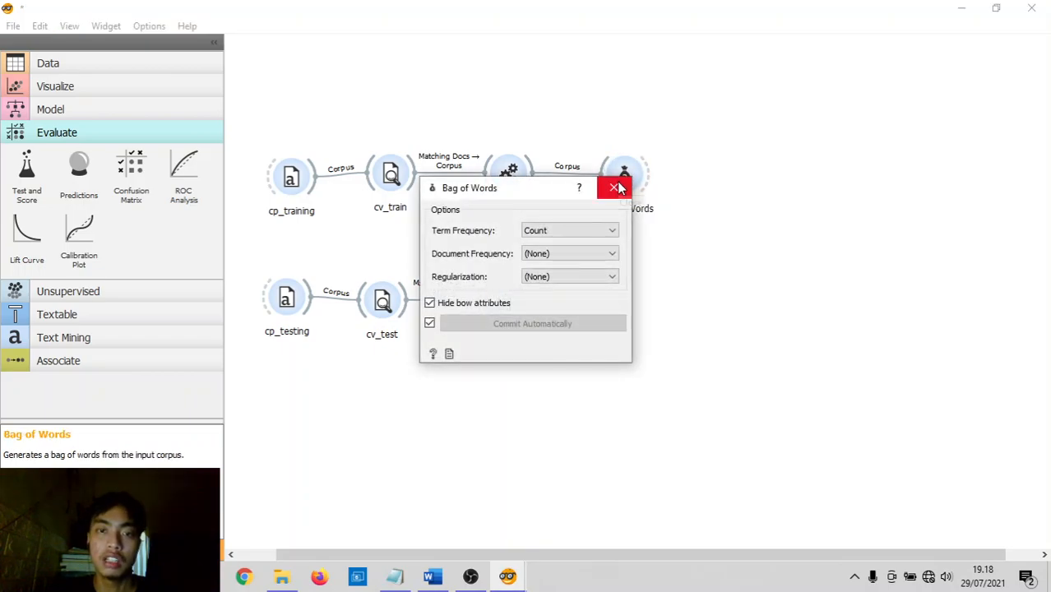
click(619, 187)
Add a Select Columns widget fed by Bag of Words and check its target and meta variables
drag(651, 181, 718, 175)
click(744, 210)
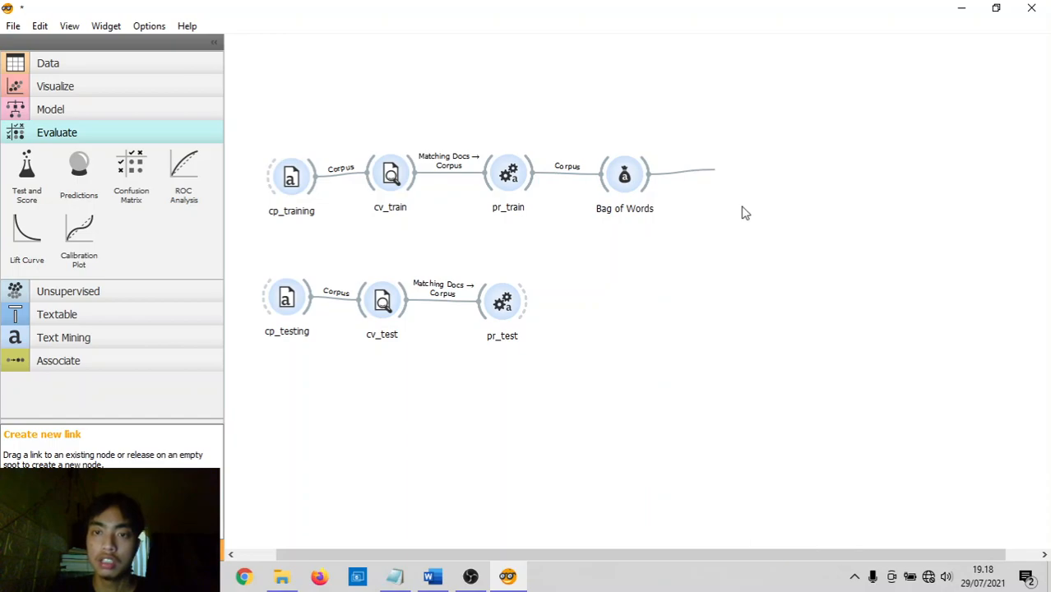
drag(740, 175, 745, 181)
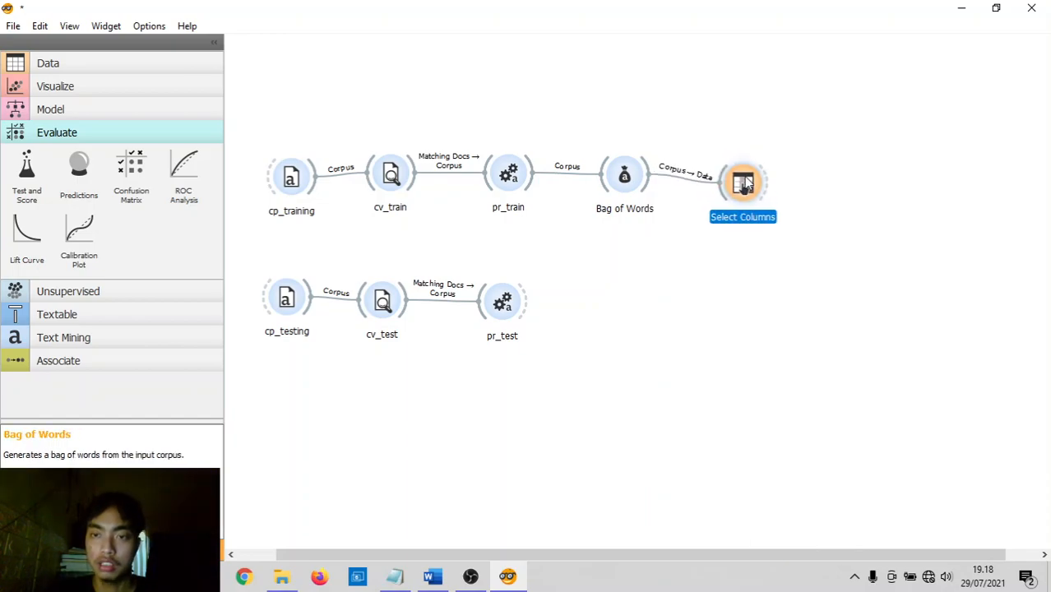
double_click(745, 179)
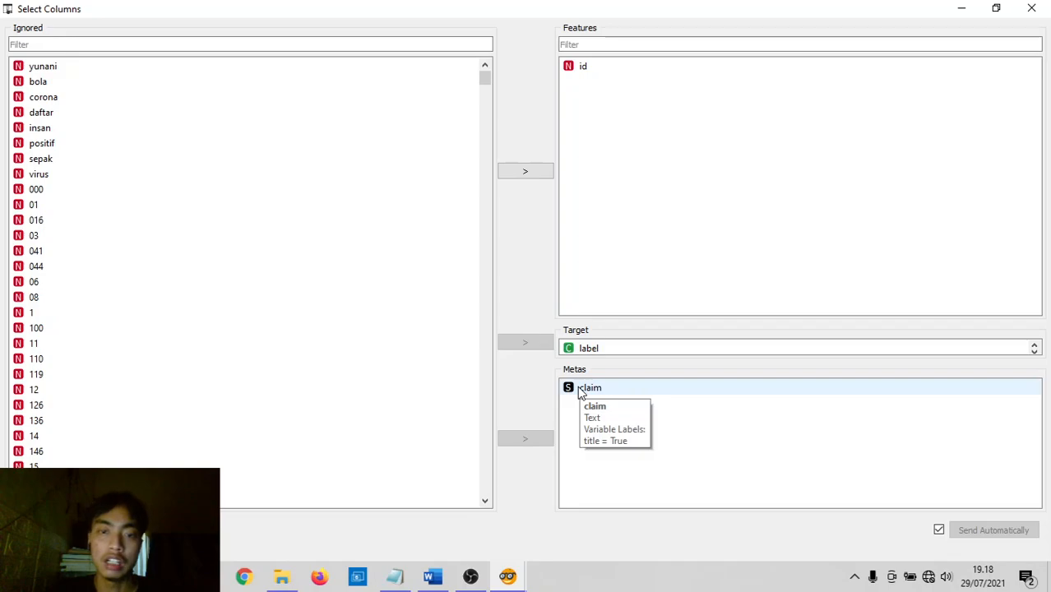
click(577, 350)
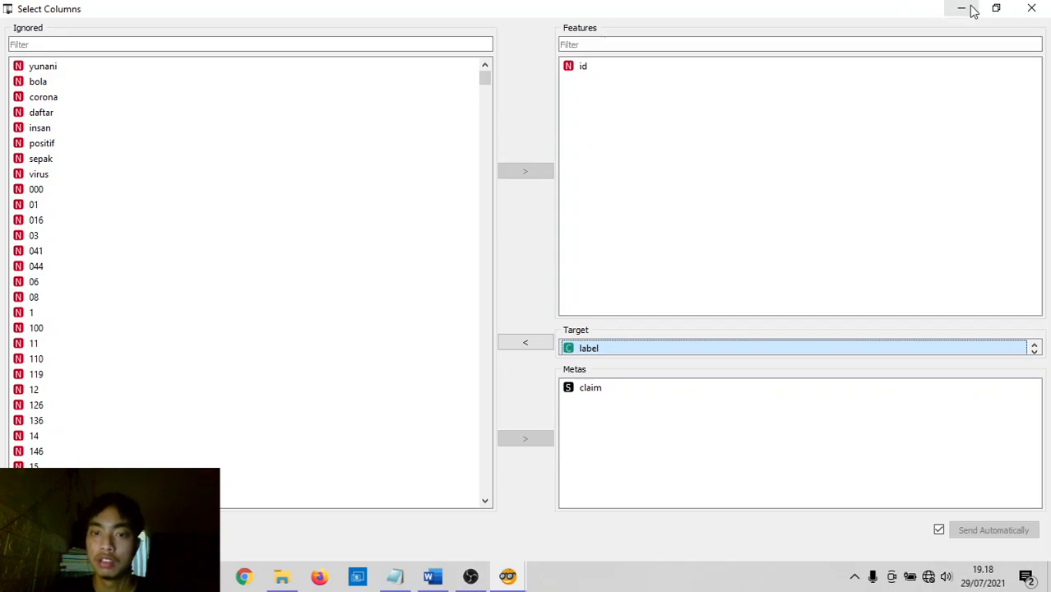
click(1031, 8)
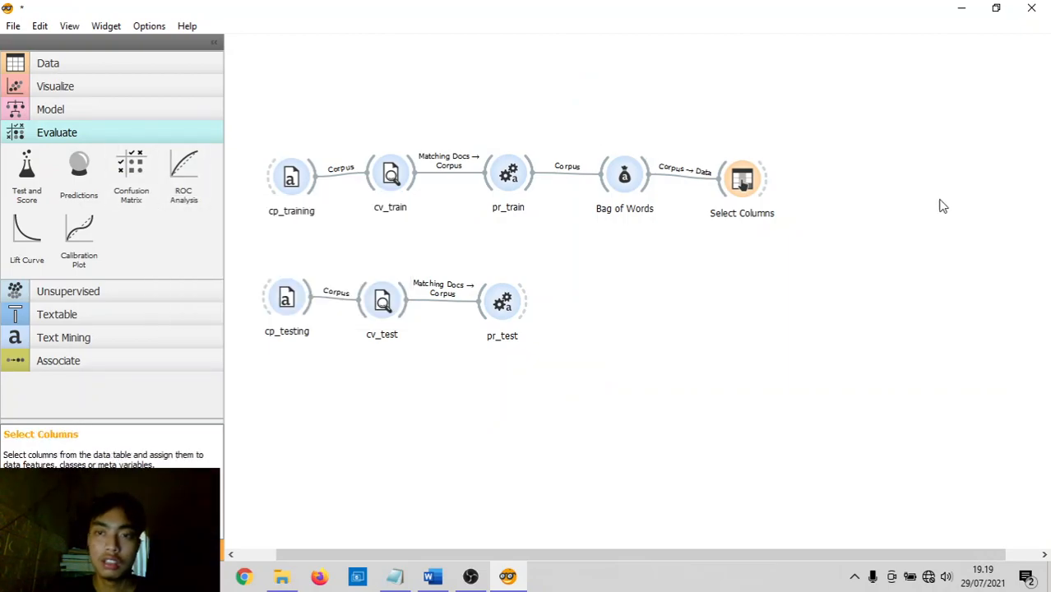
Add Naive Bayes after Select Columns and a Predictions widget that receives the Naive Bayes model and pr_test's Corpus output
mouse_move(765, 185)
mouse_down()
mouse_move(800, 223)
mouse_move(805, 263)
mouse_move(822, 265)
mouse_up()
key(Escape)
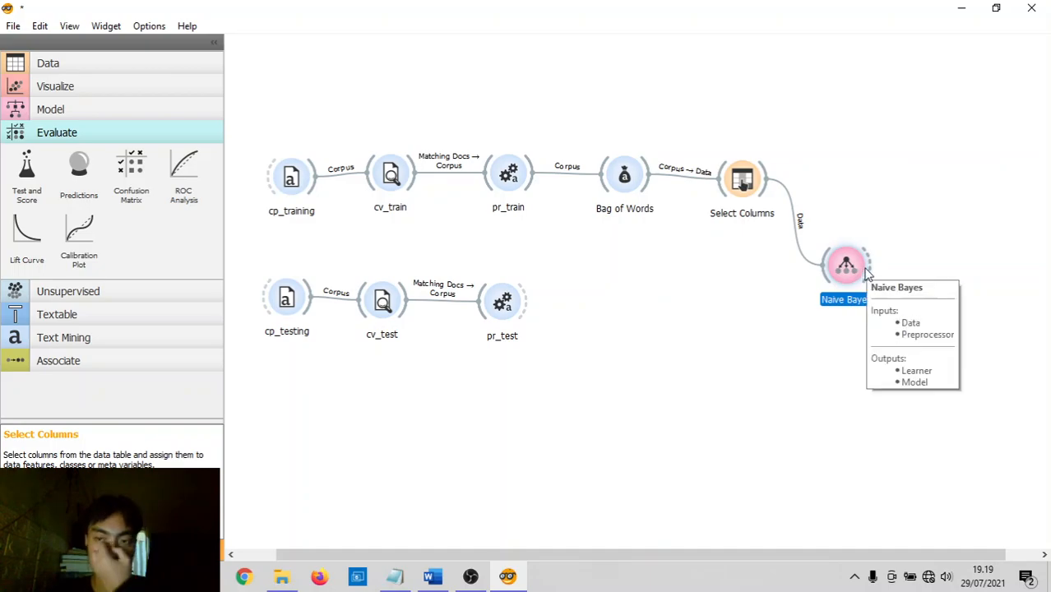
drag(870, 268, 917, 337)
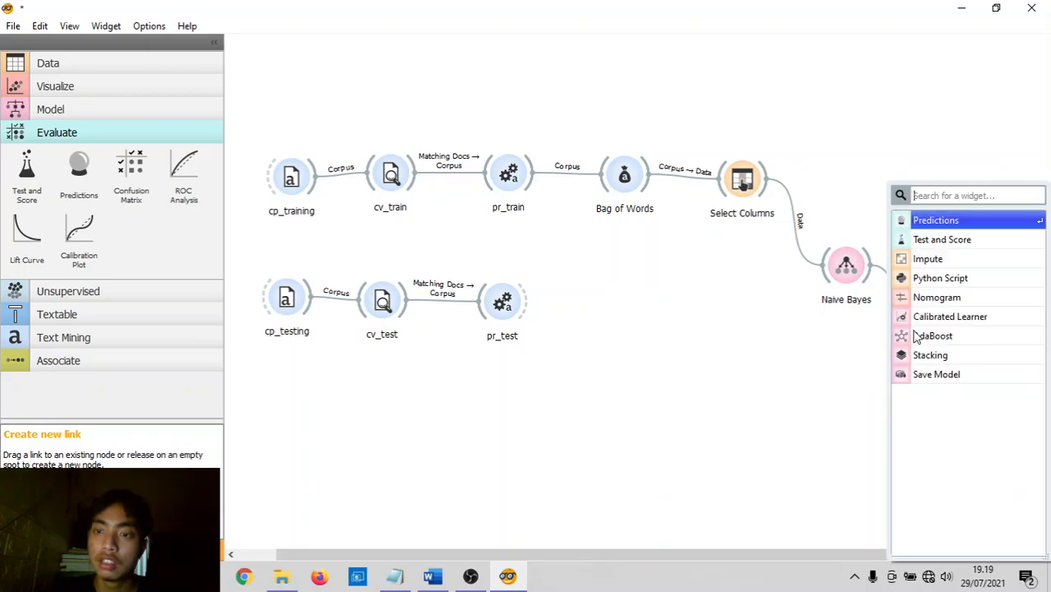
click(938, 224)
drag(530, 302, 912, 331)
Arrange the widgets so Naive Bayes lines up with Select Columns and Predictions sits at the end of the pr_test row
click(854, 275)
drag(856, 276, 839, 257)
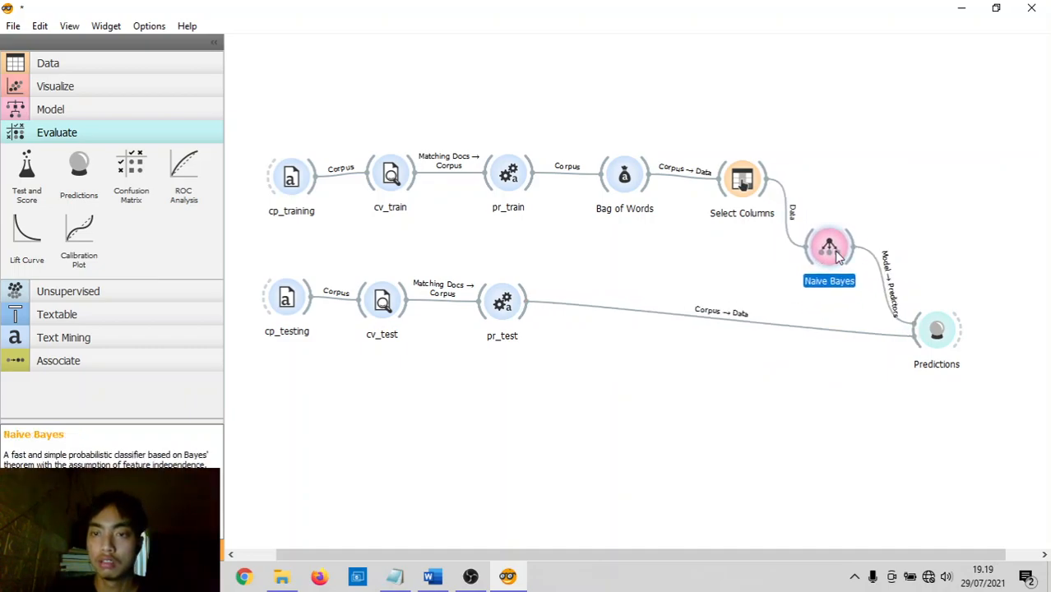
drag(937, 333, 916, 320)
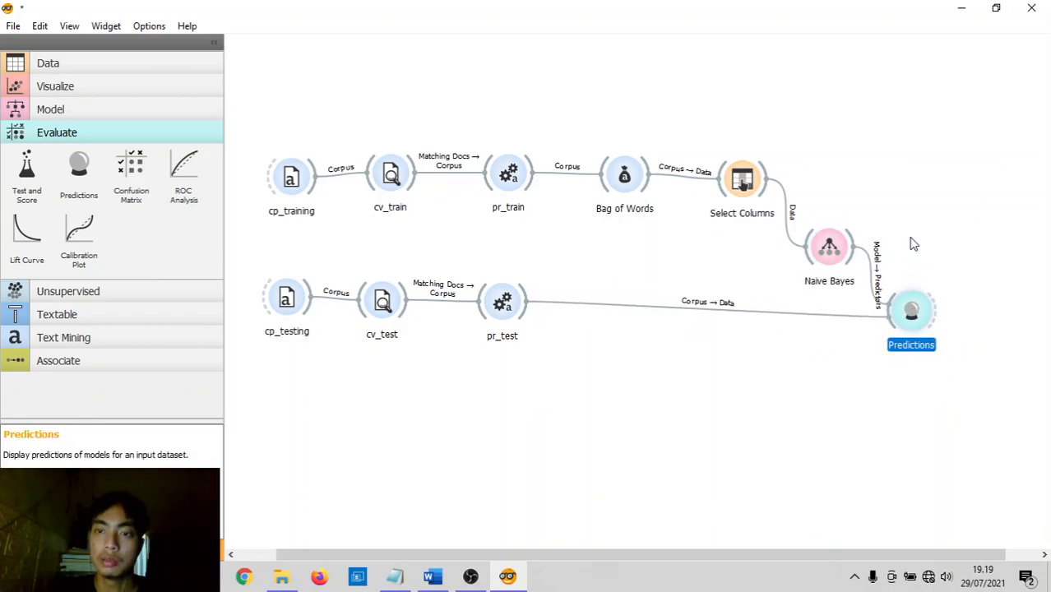
drag(749, 183, 750, 175)
drag(830, 245, 842, 222)
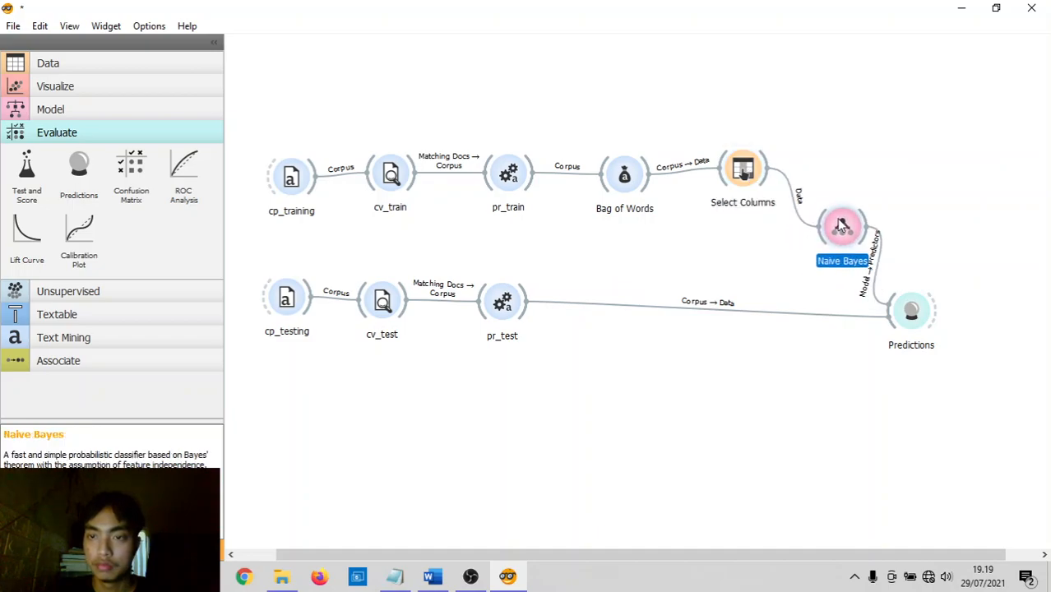
drag(912, 319, 928, 306)
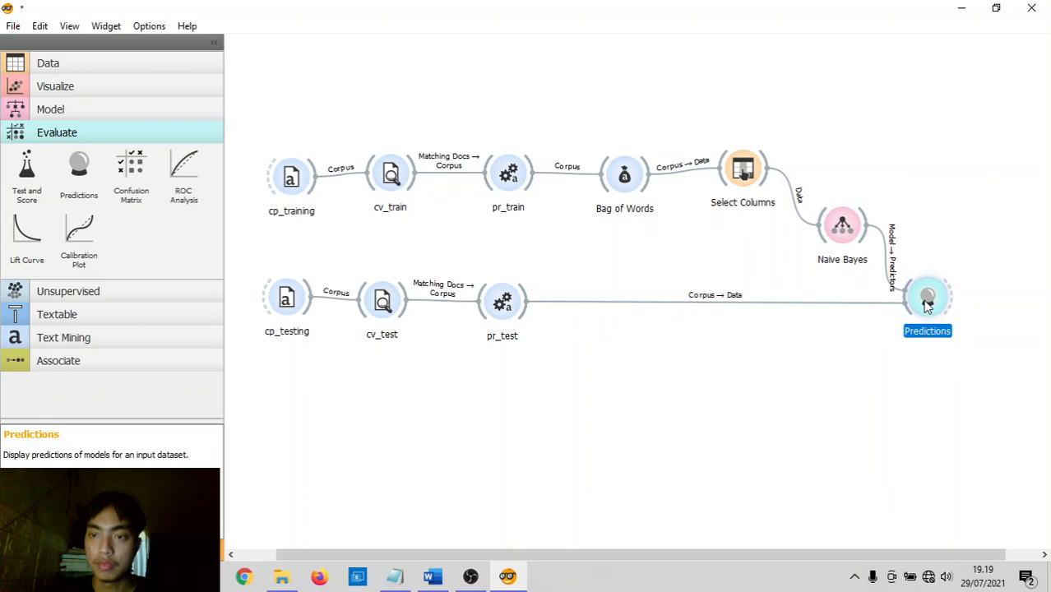
drag(843, 230, 861, 173)
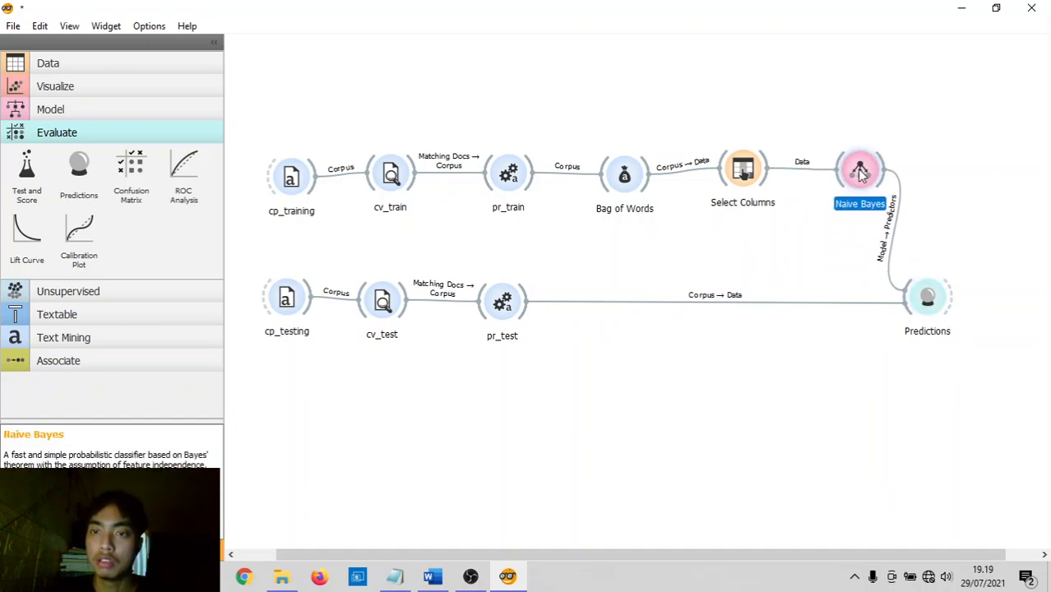
drag(928, 296, 967, 297)
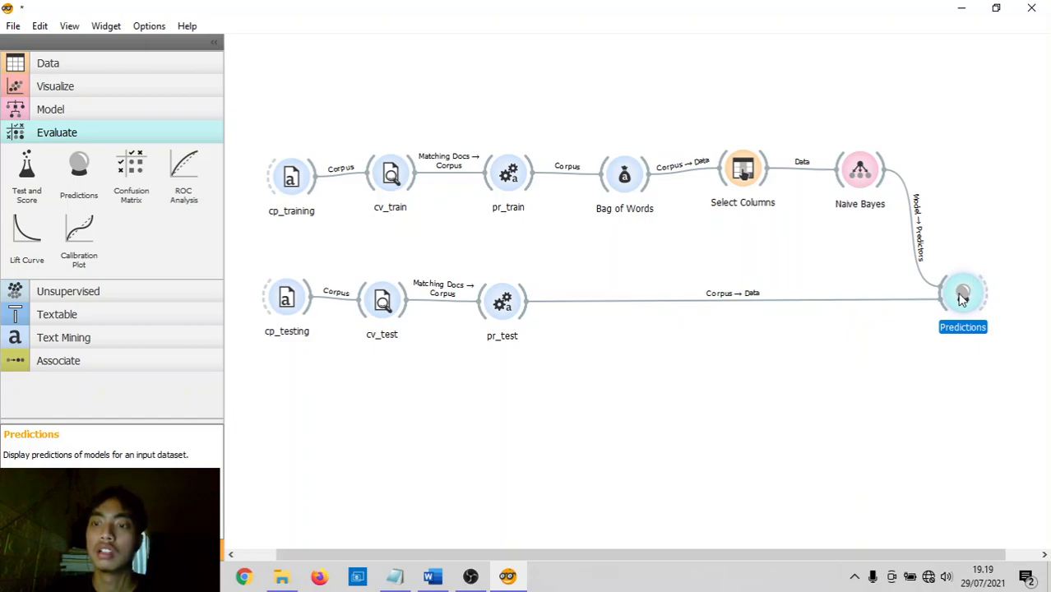
Examine the Naive Bayes predictions for the testing documents, showing probabilities for FAKTA and for HOAX
double_click(963, 296)
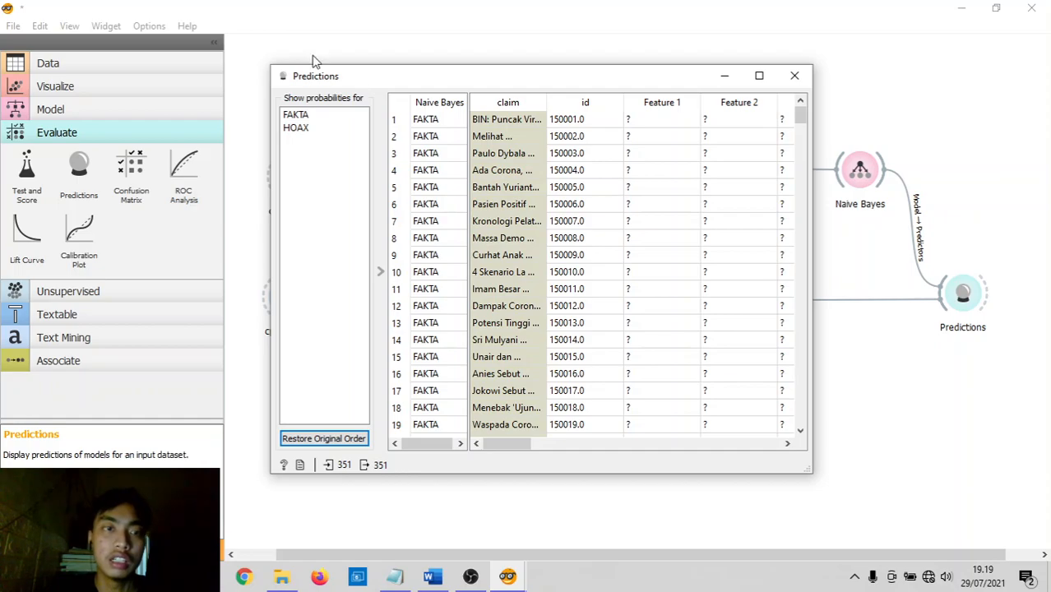
click(303, 115)
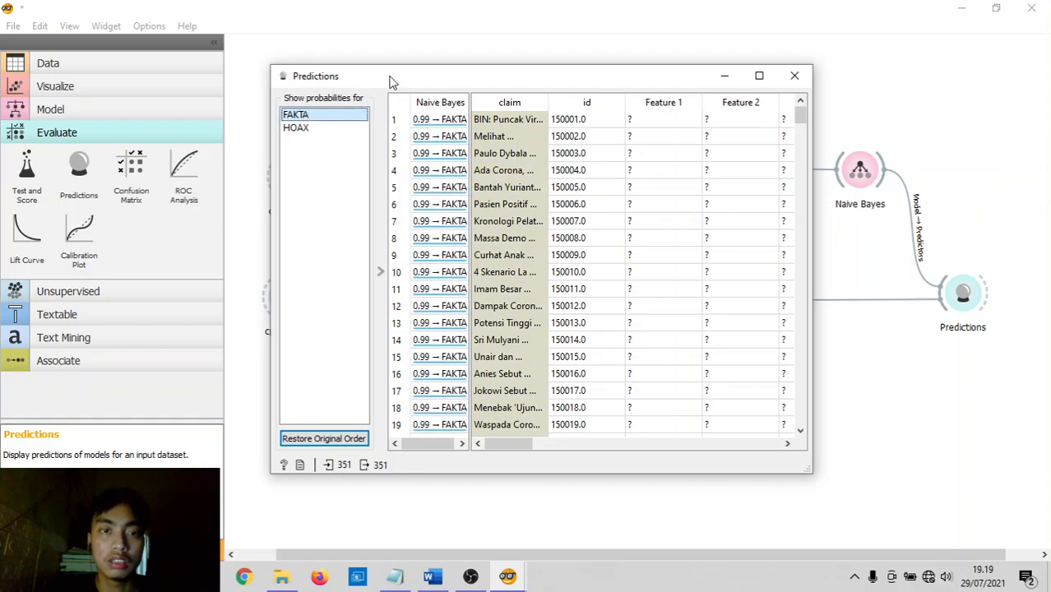
click(309, 129)
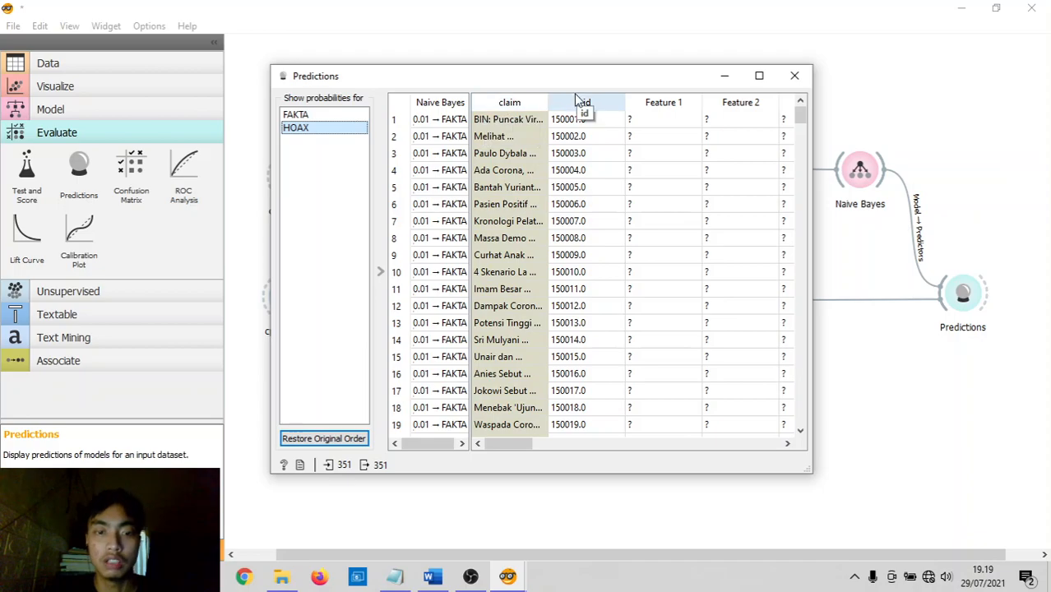
click(794, 76)
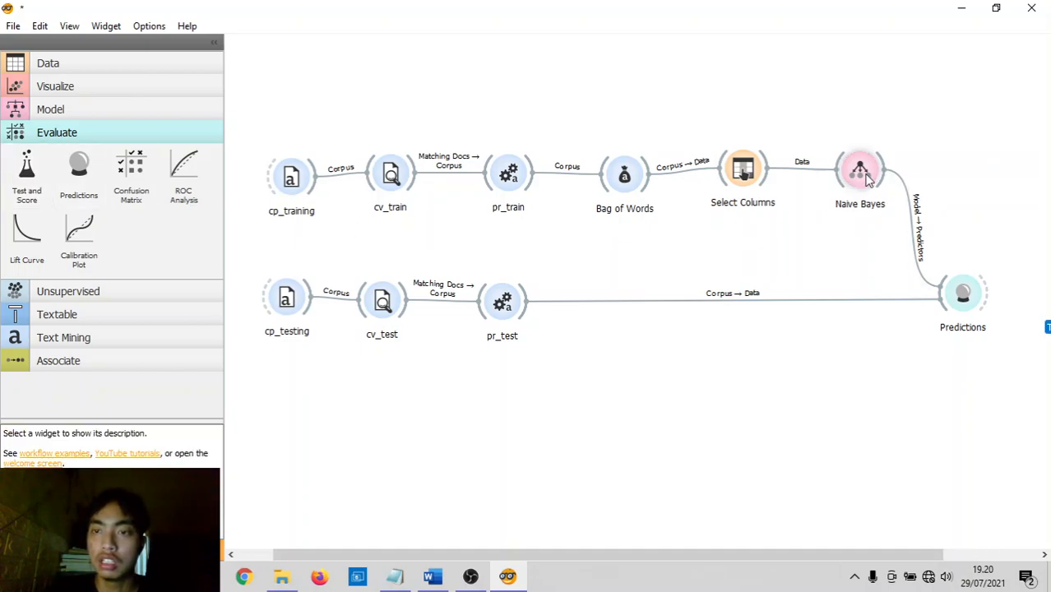
Place a Test and Score widget above Predictions, connect Select Columns and Naive Bayes to it, and open its evaluation results
scroll(891, 259, right, 3)
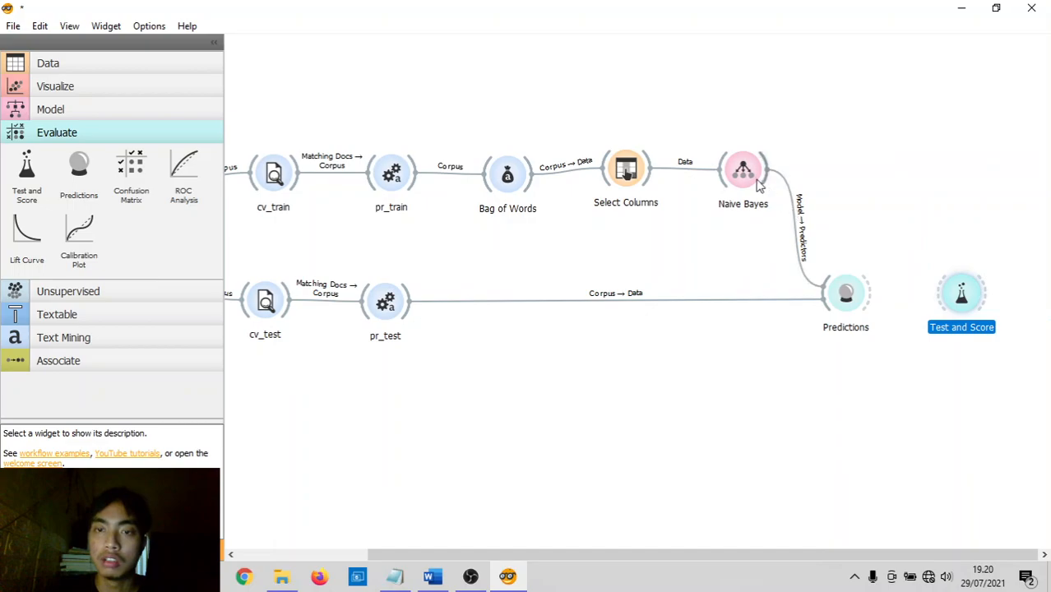
drag(745, 170, 744, 213)
drag(975, 297, 862, 153)
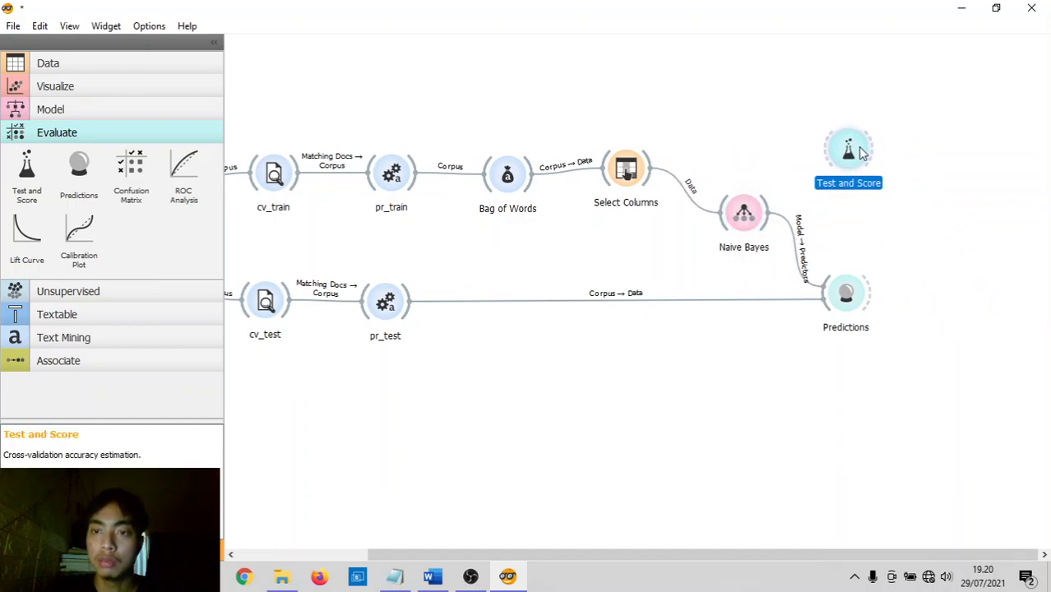
drag(656, 170, 825, 159)
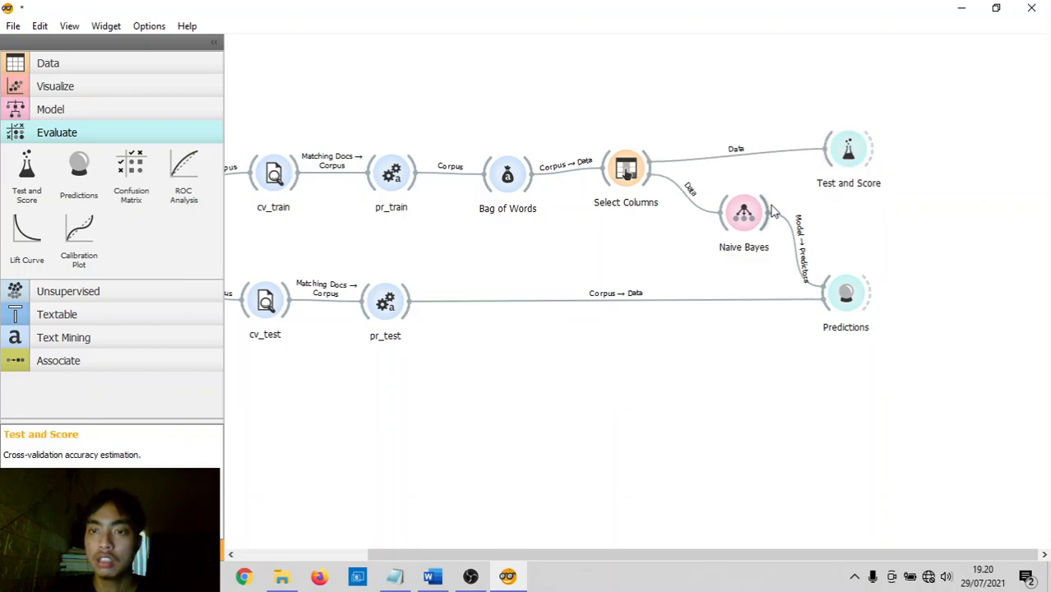
drag(771, 212, 845, 152)
double_click(847, 153)
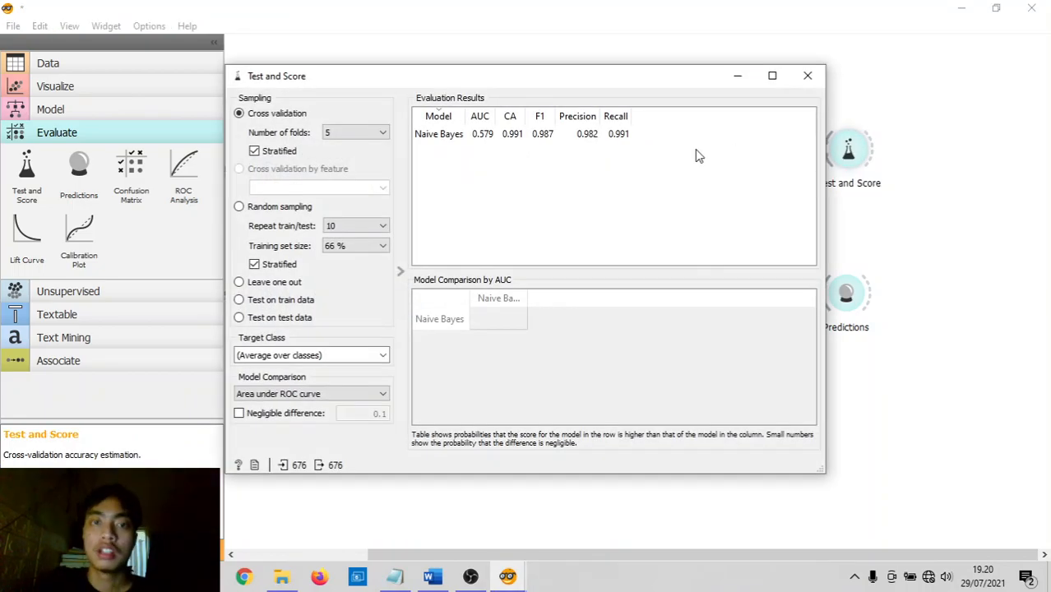
Review the Naive Bayes row in the evaluation results and close the Test and Score window
click(489, 137)
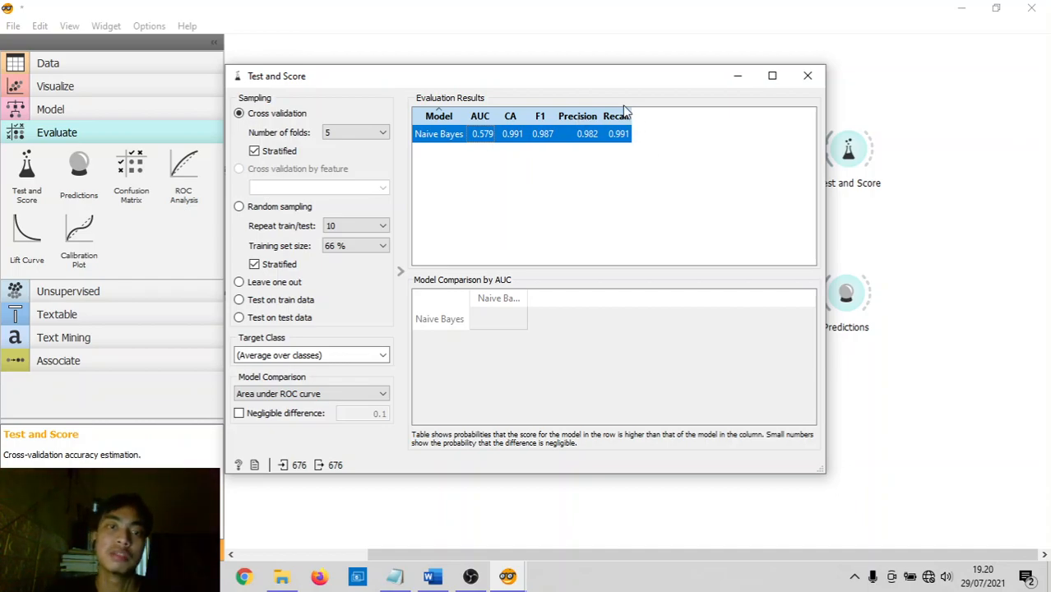
click(807, 78)
scroll(589, 200, left, 2)
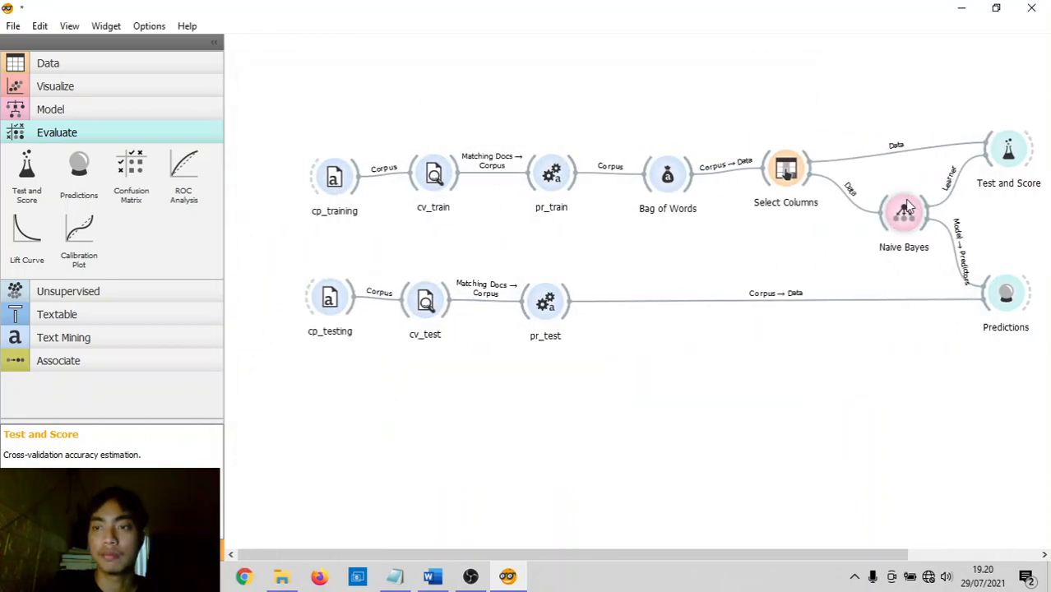
Delete every widget of the classification workflow, from Test and Score and Predictions back to cp_training and cp_testing, leaving an empty canvas
click(1007, 151)
key(Delete)
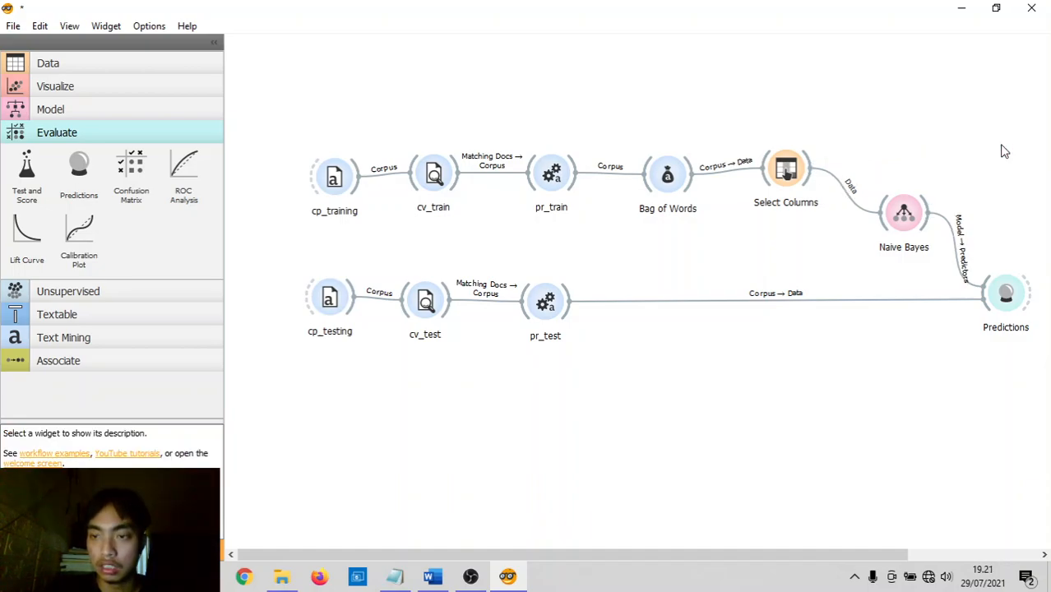
click(1009, 294)
key(Delete)
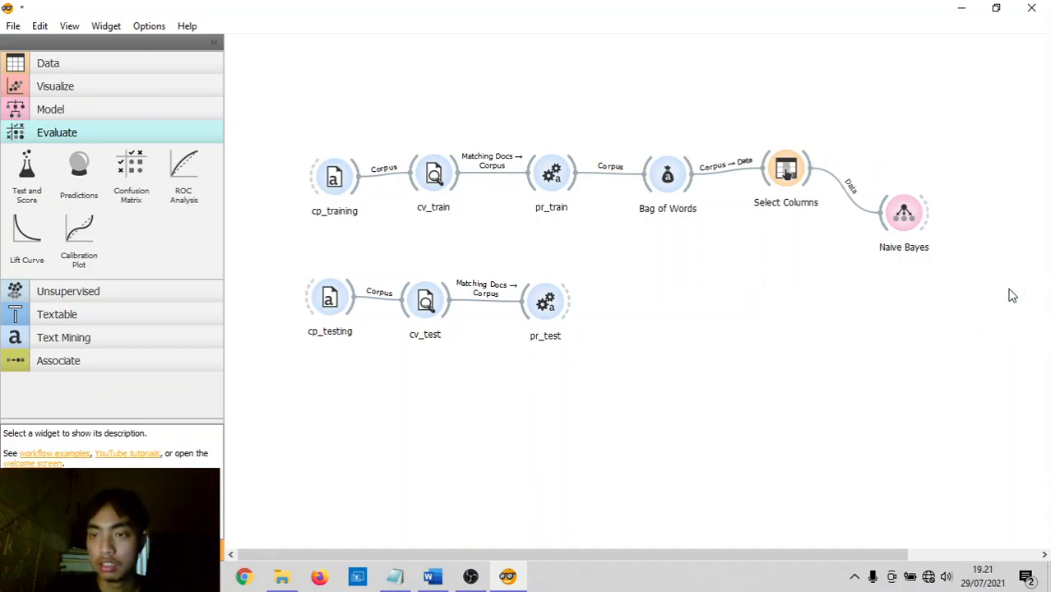
click(903, 212)
key(Delete)
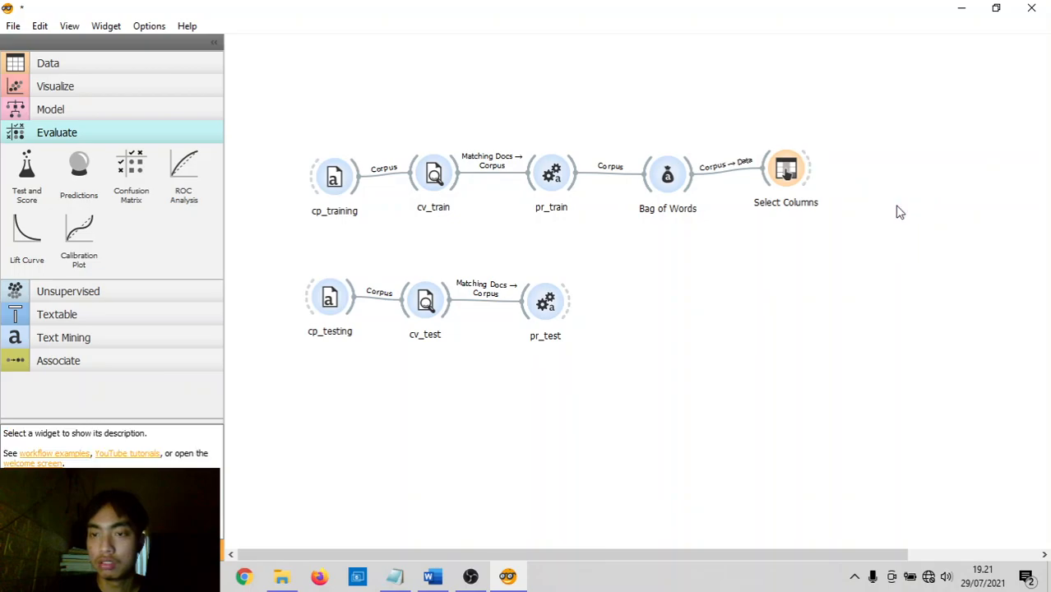
click(786, 170)
key(Delete)
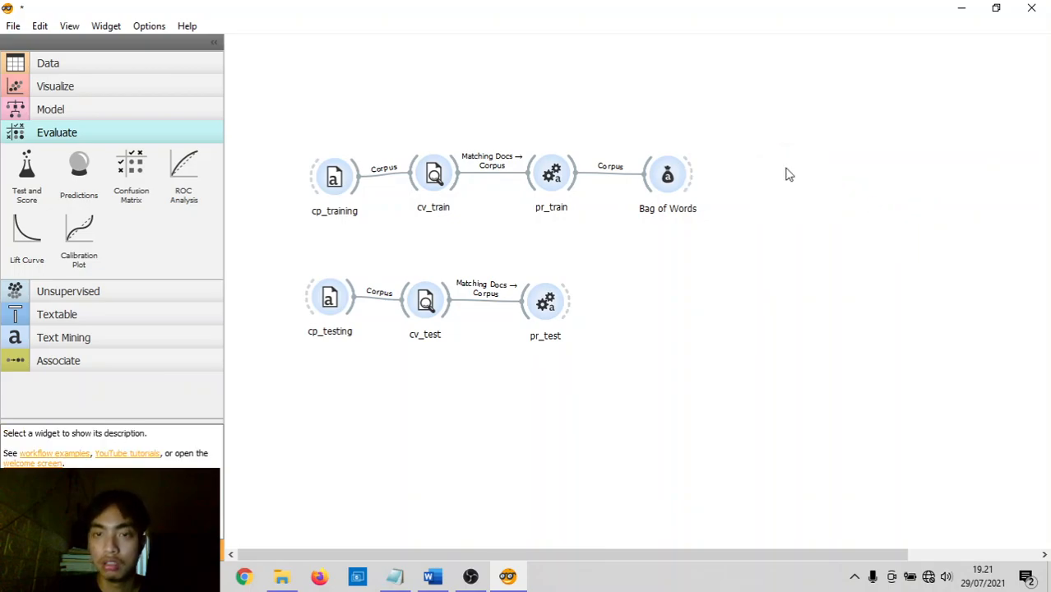
click(668, 175)
key(Delete)
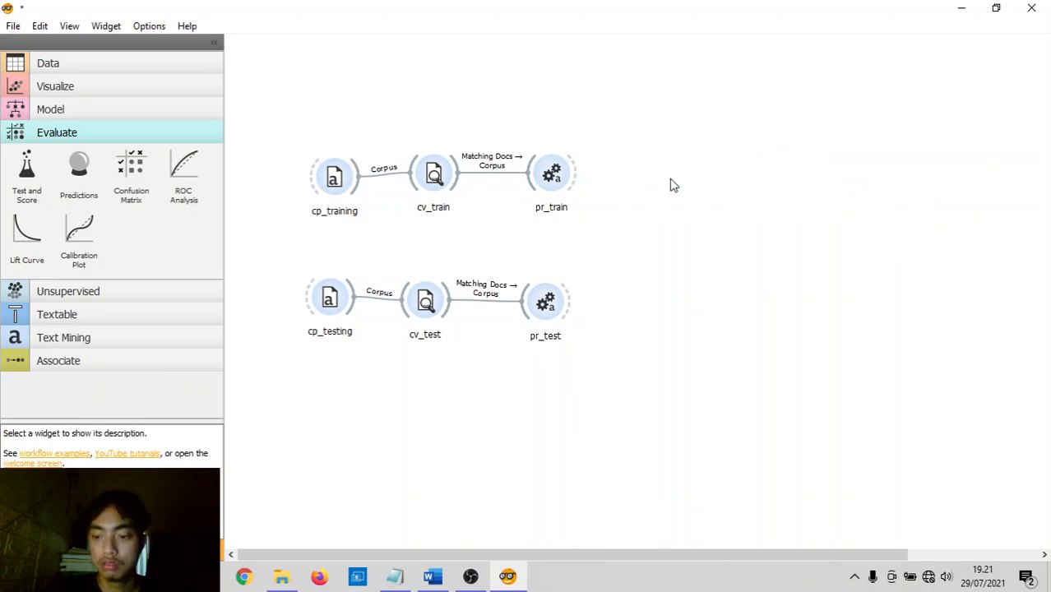
click(557, 167)
key(Delete)
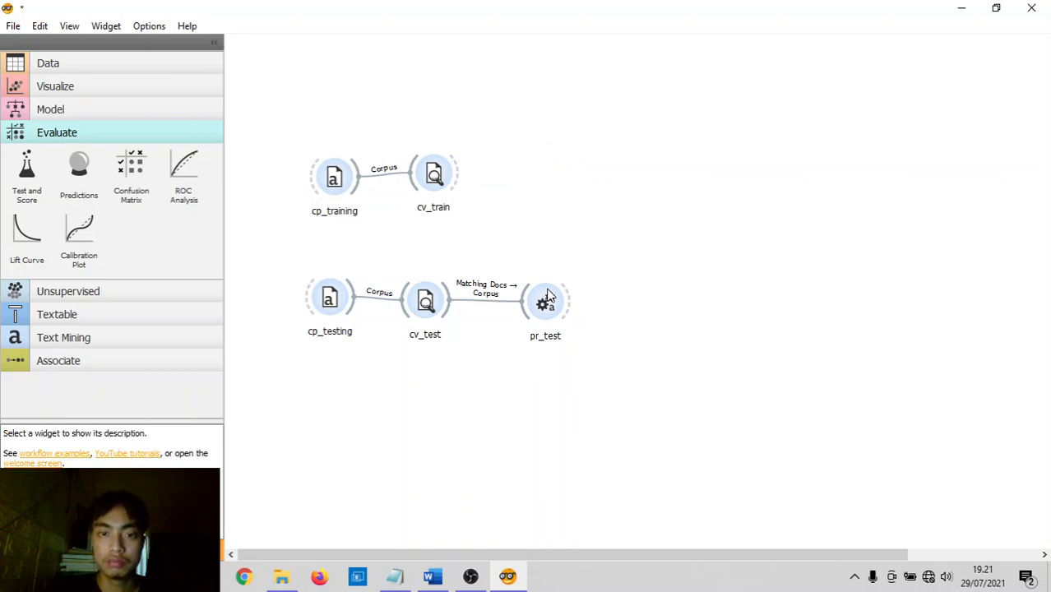
click(548, 317)
key(Delete)
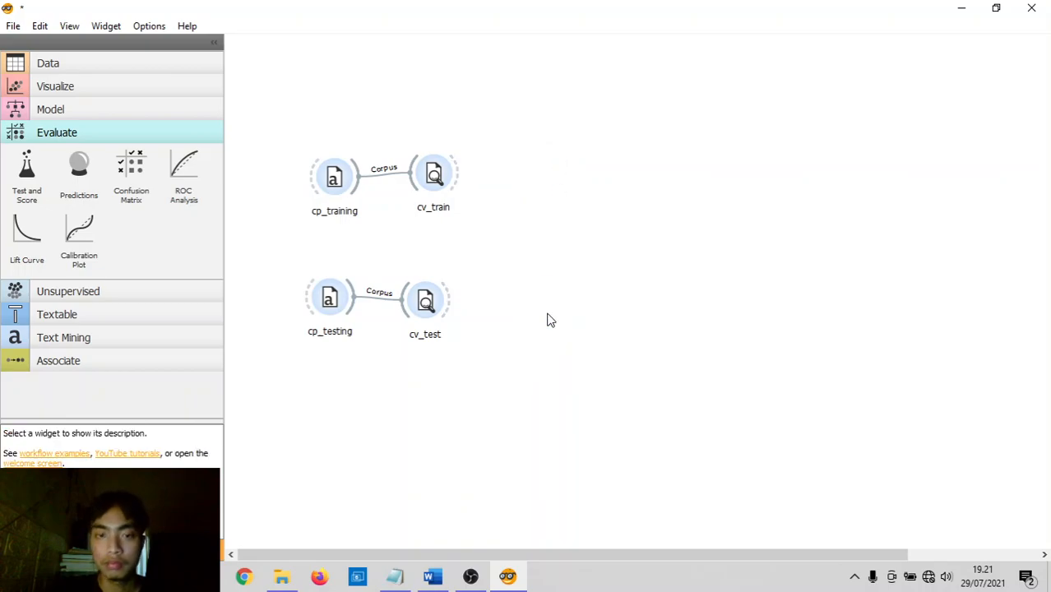
click(435, 306)
key(Delete)
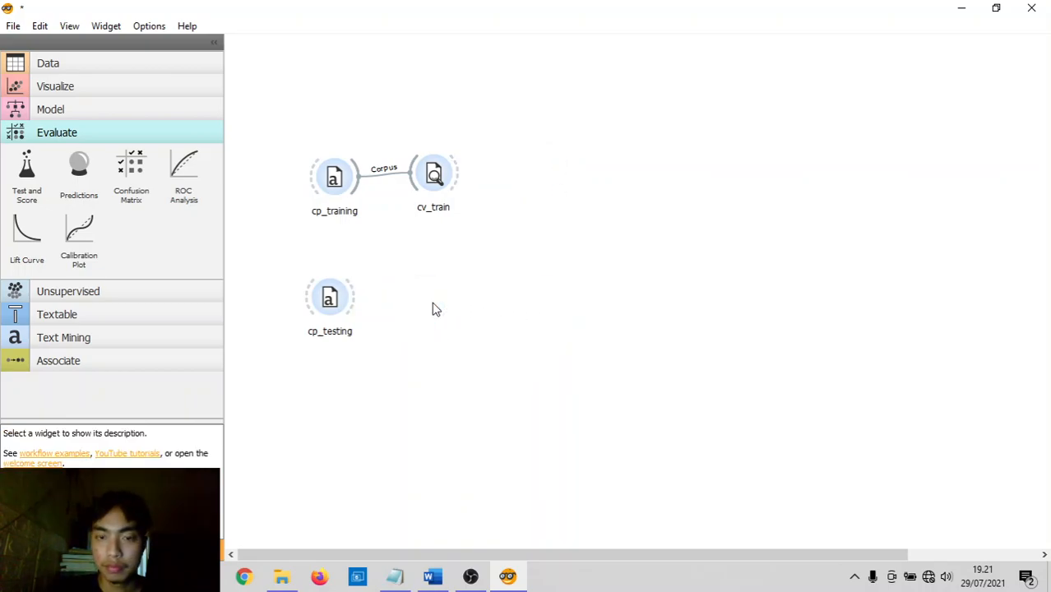
click(434, 173)
key(Delete)
click(333, 187)
key(Delete)
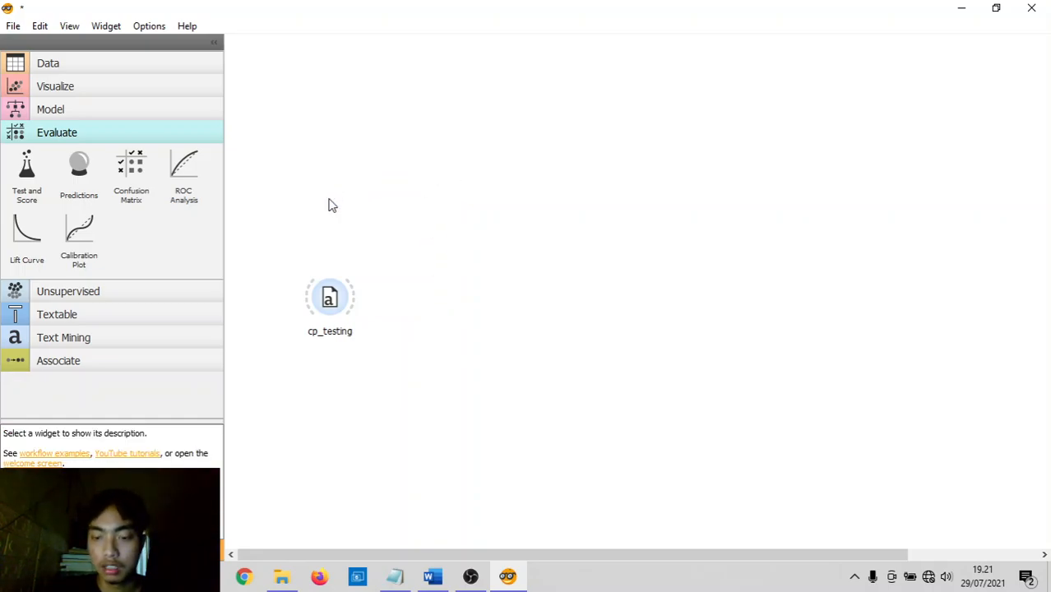
click(326, 303)
key(Delete)
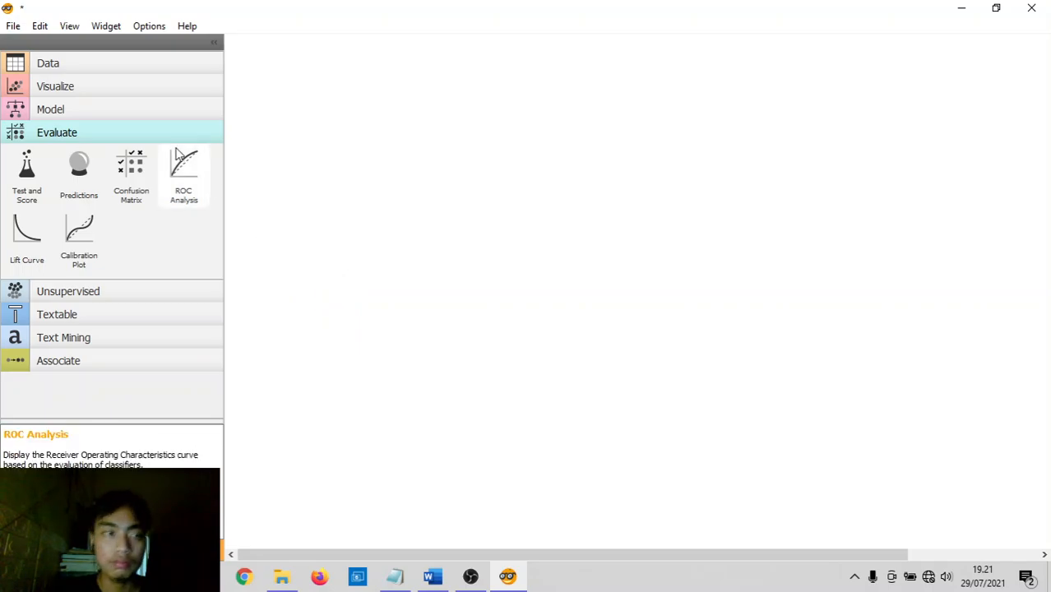
Add a File widget to the empty canvas and place it near the canvas's left edge
click(80, 70)
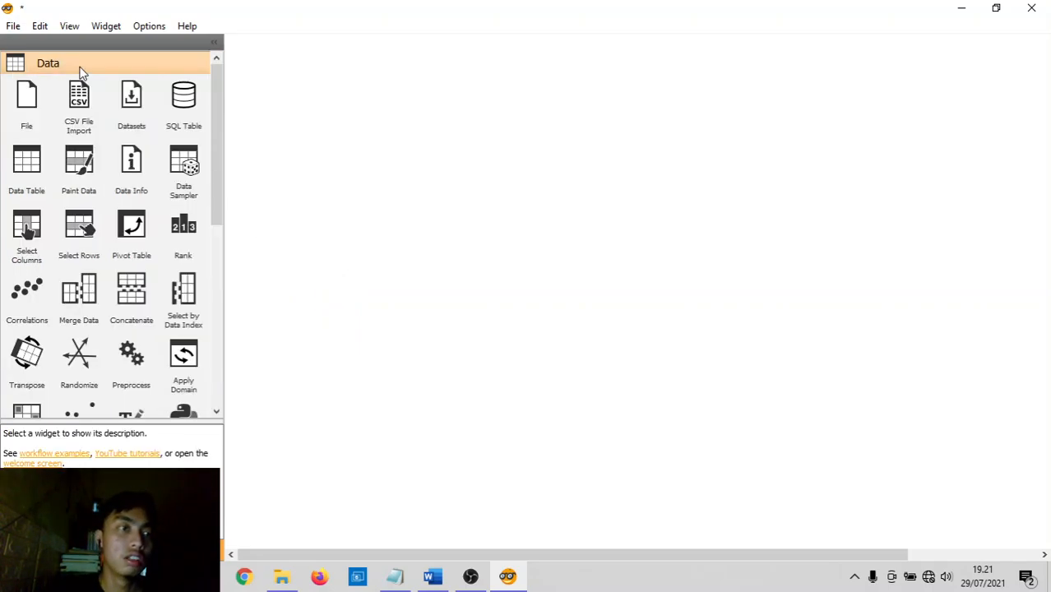
click(33, 111)
drag(378, 181, 278, 258)
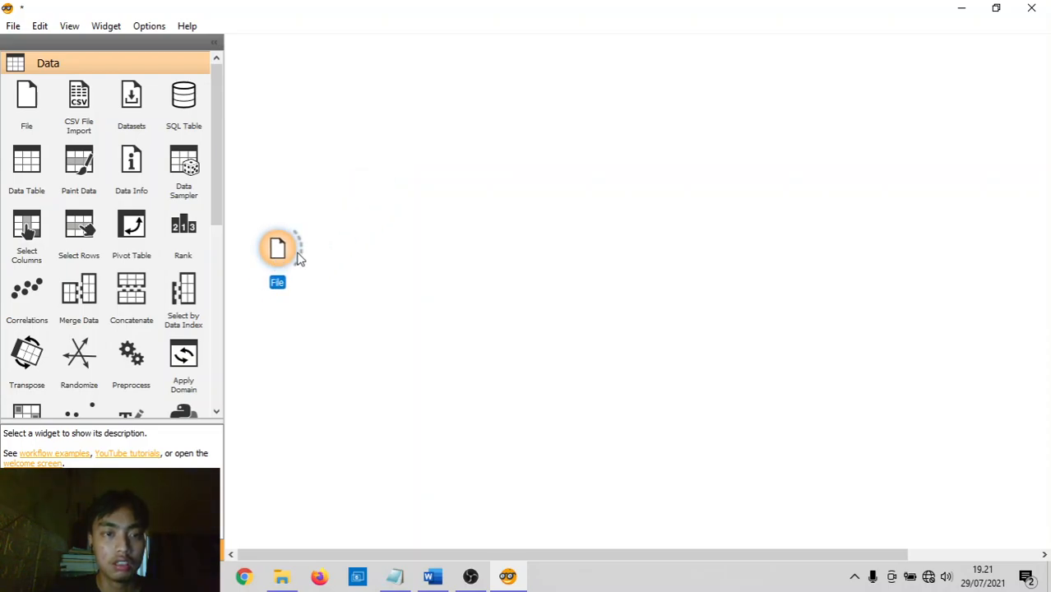
Load the customer dataset from the clustering folder inside 123 into the File widget
double_click(278, 251)
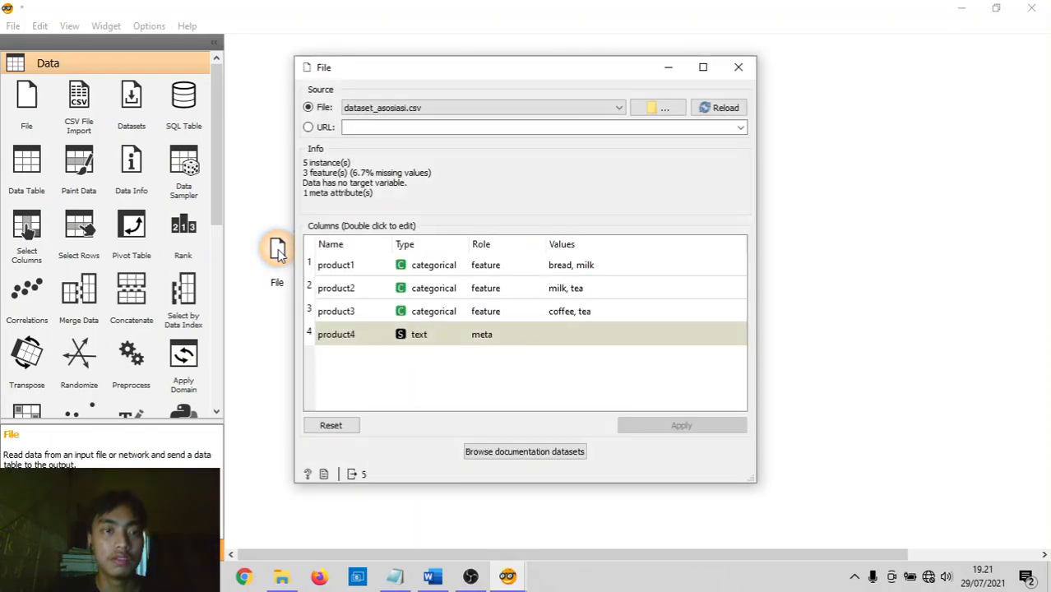
click(656, 109)
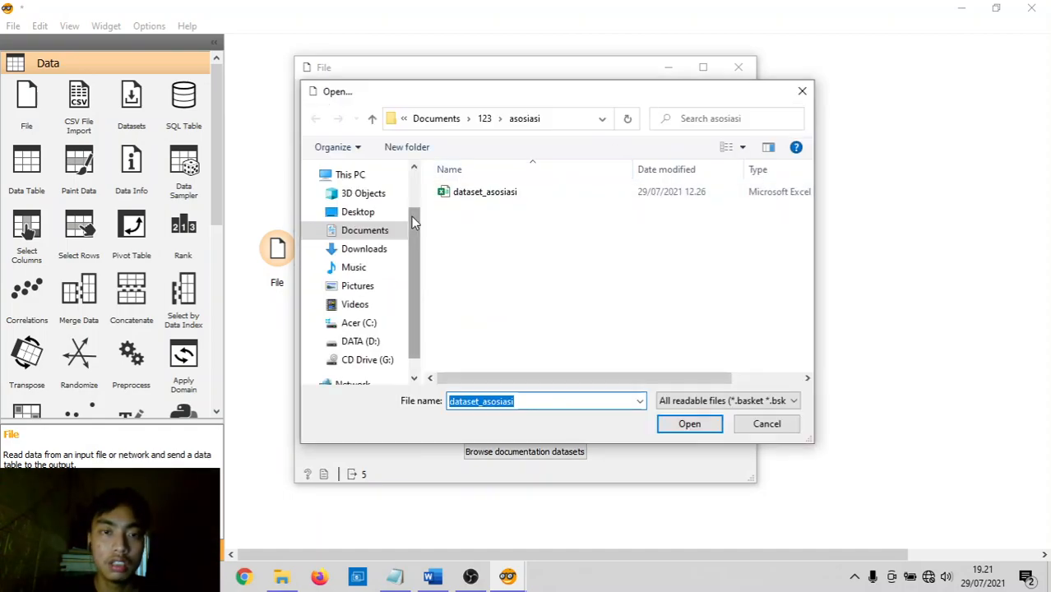
click(484, 118)
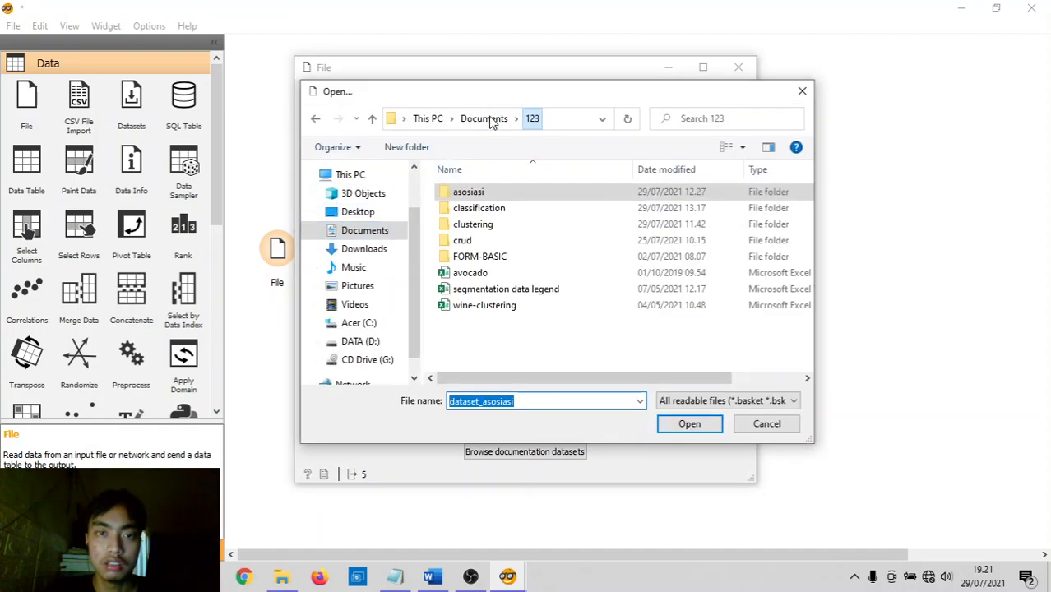
double_click(478, 229)
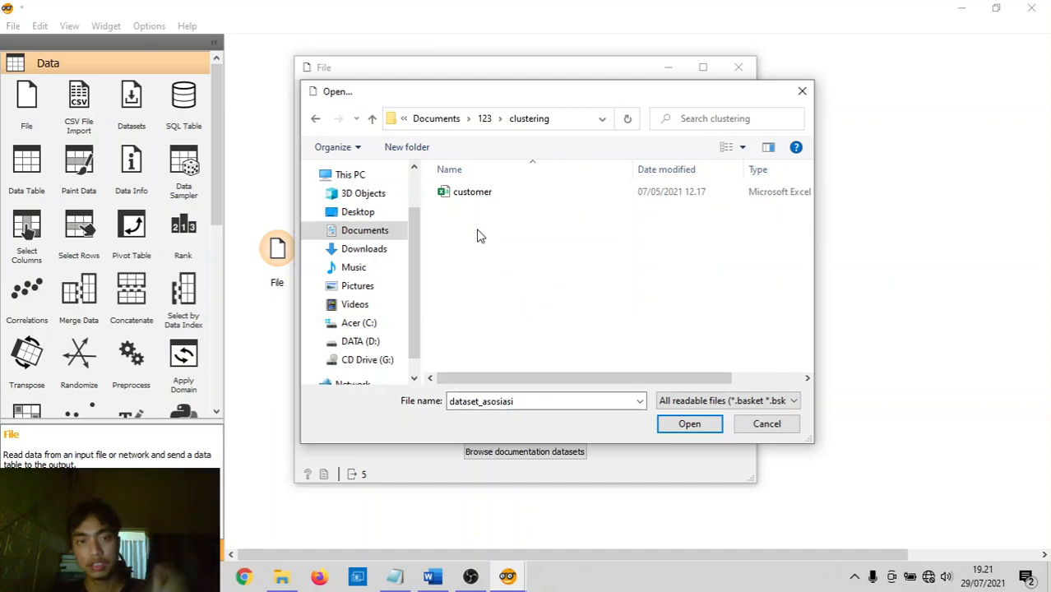
click(494, 199)
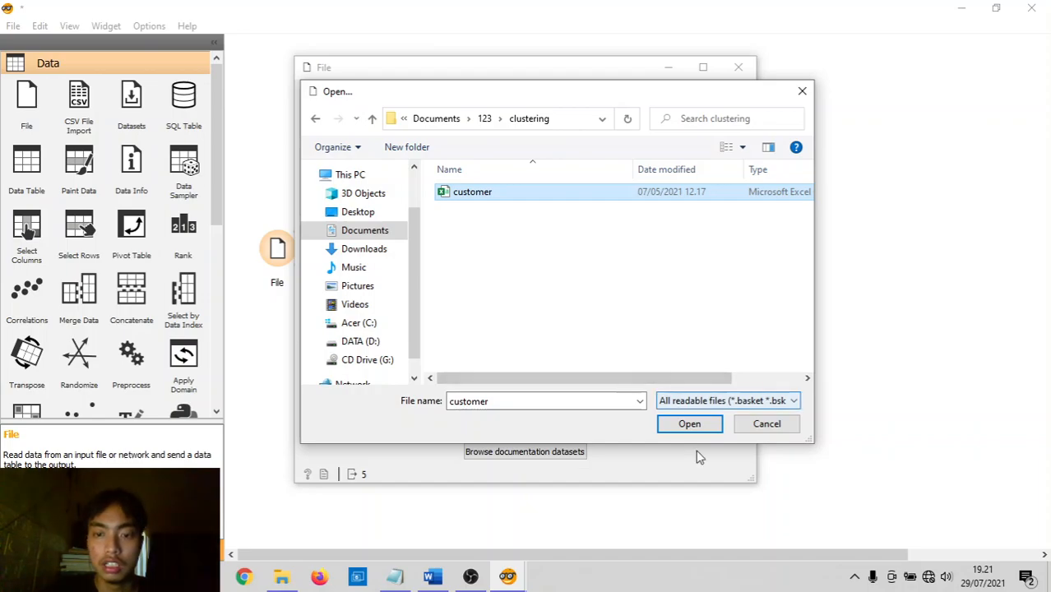
click(689, 424)
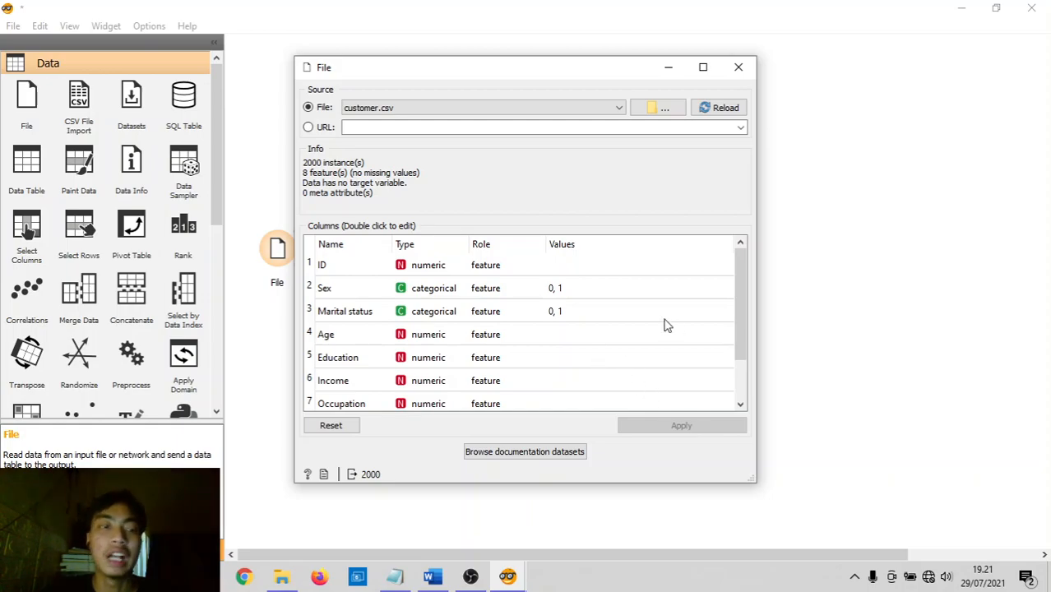
Examine the customer.csv columns, from ID to Settlement size, with their types and roles, and close the File window
scroll(477, 309, down, 1)
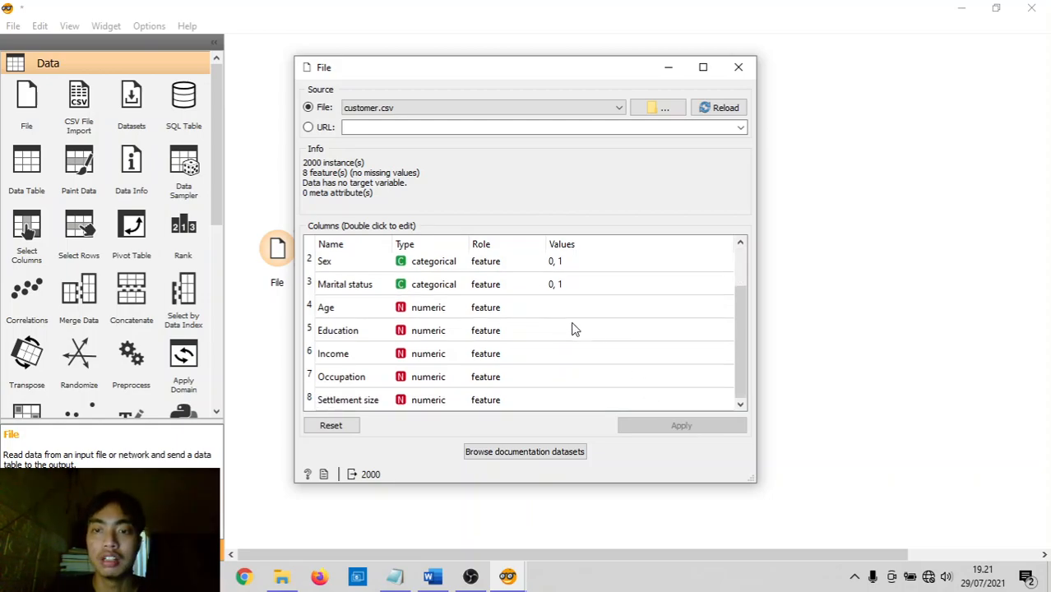
drag(737, 342, 738, 304)
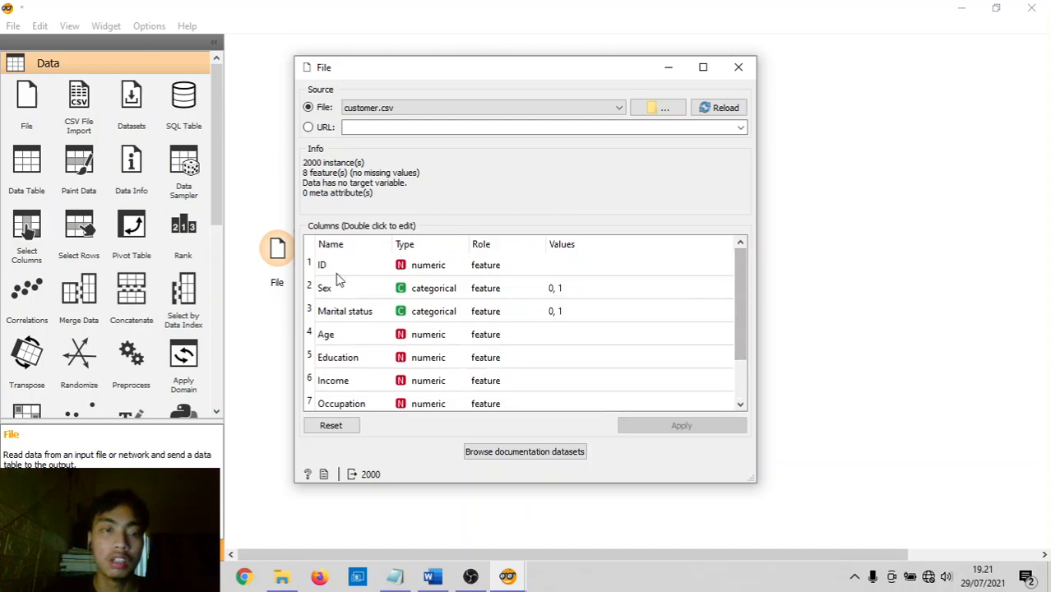
scroll(327, 306, down, 1)
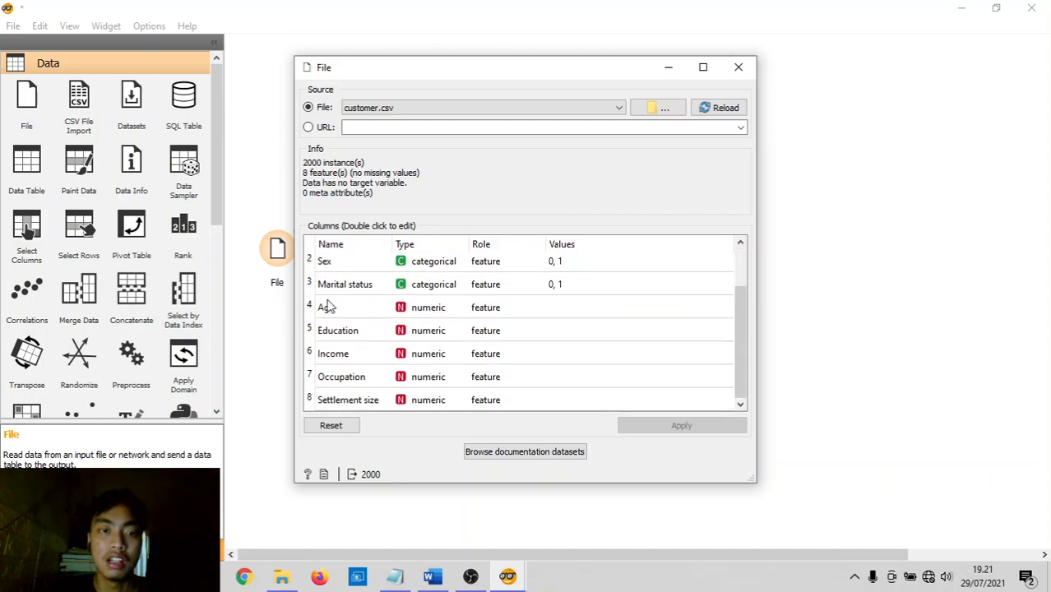
scroll(339, 329, up, 1)
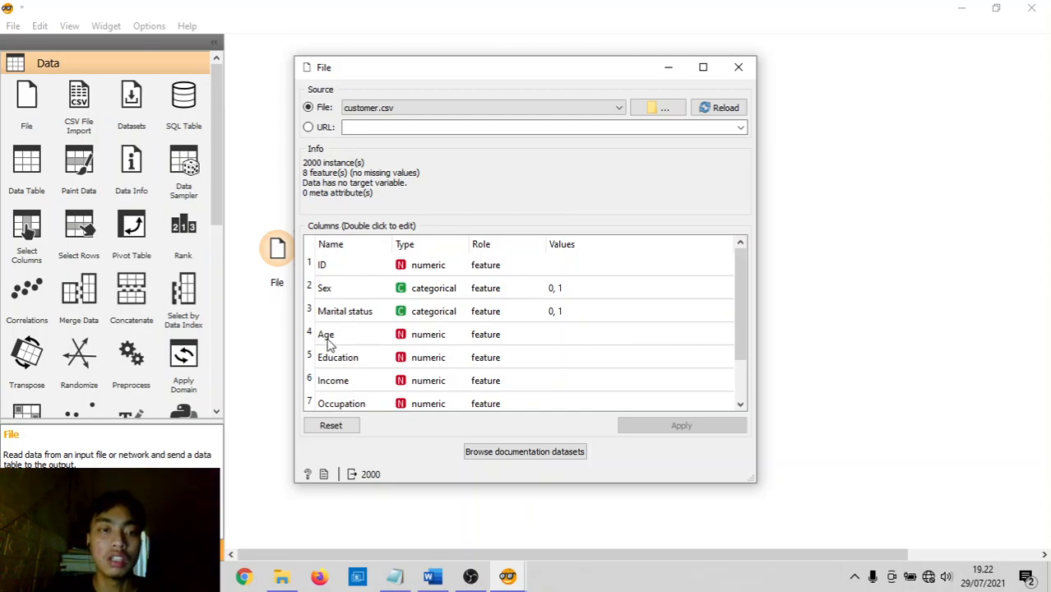
scroll(329, 347, down, 1)
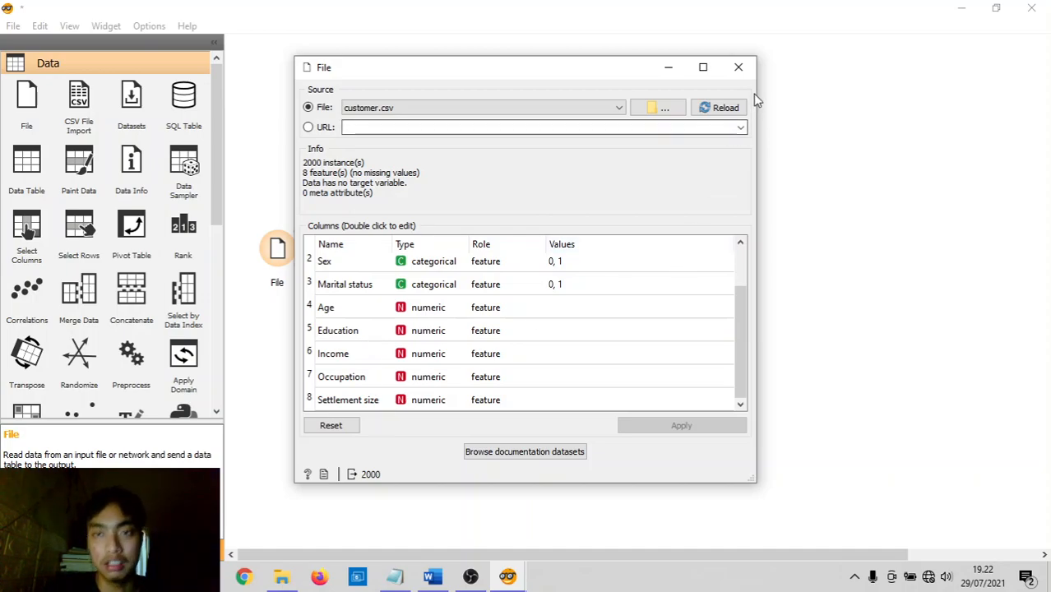
click(739, 66)
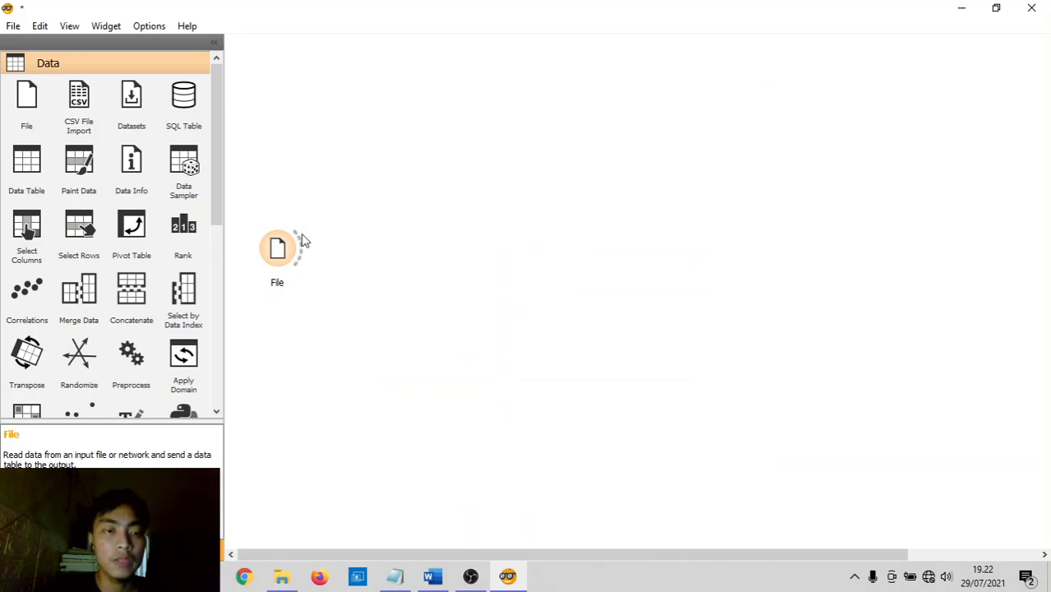
Add a k-Means widget fed by the File widget's data, place it slightly lower, and view its settings
drag(304, 248, 388, 268)
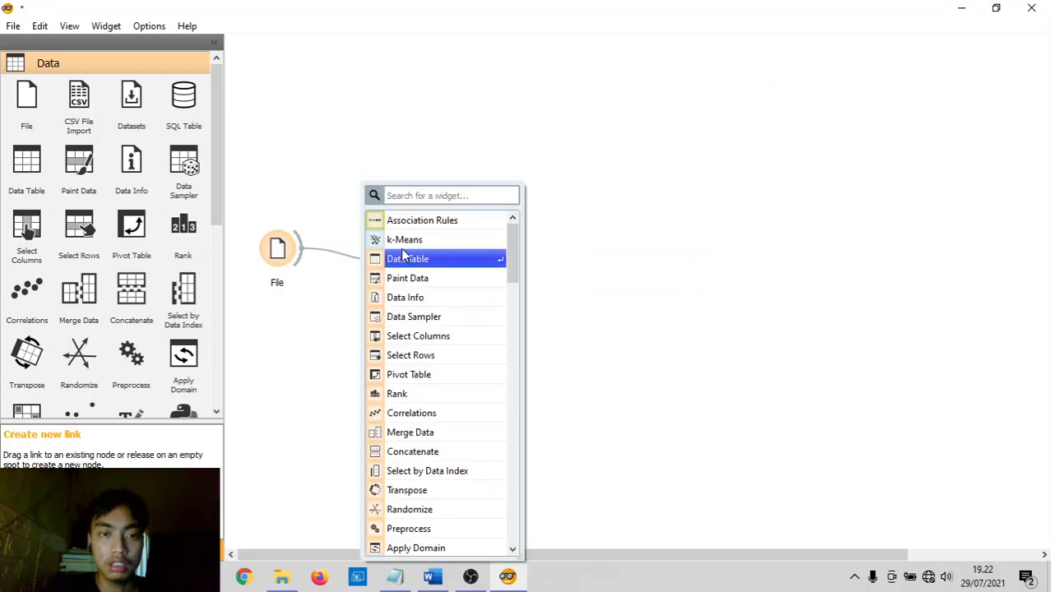
click(416, 240)
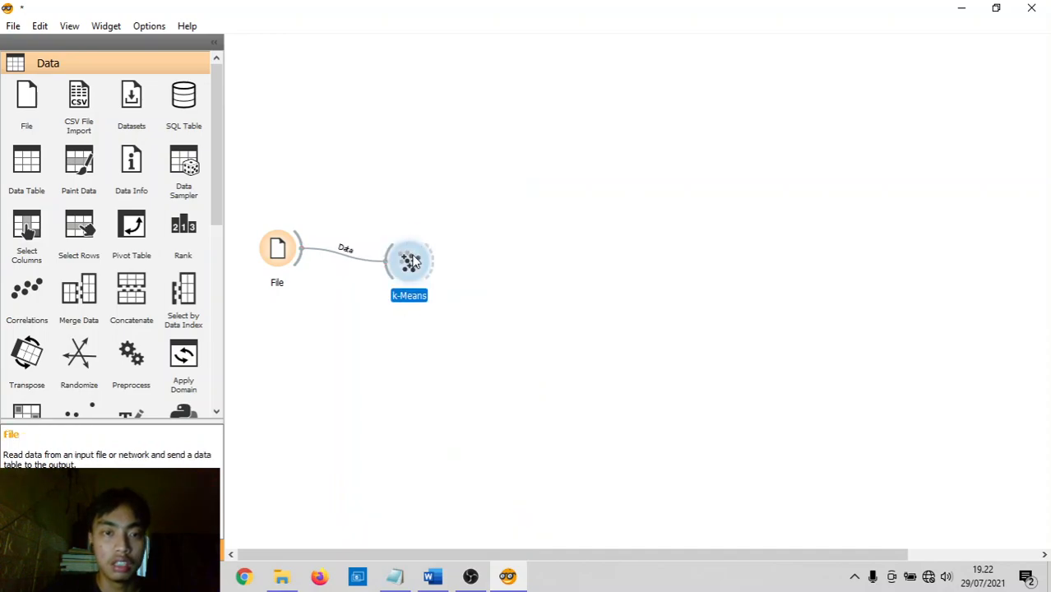
drag(417, 298, 417, 292)
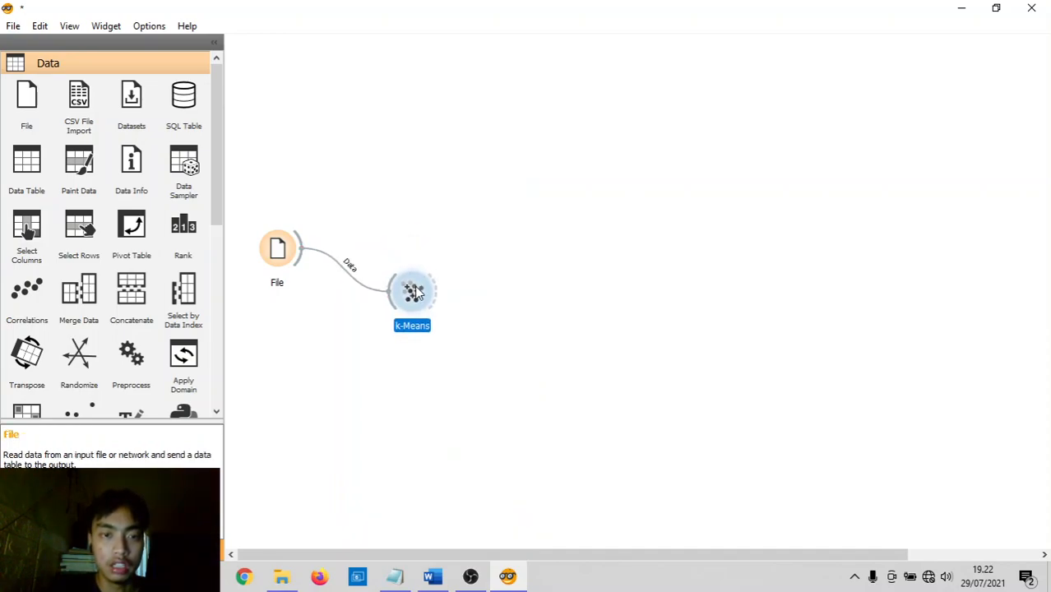
double_click(416, 292)
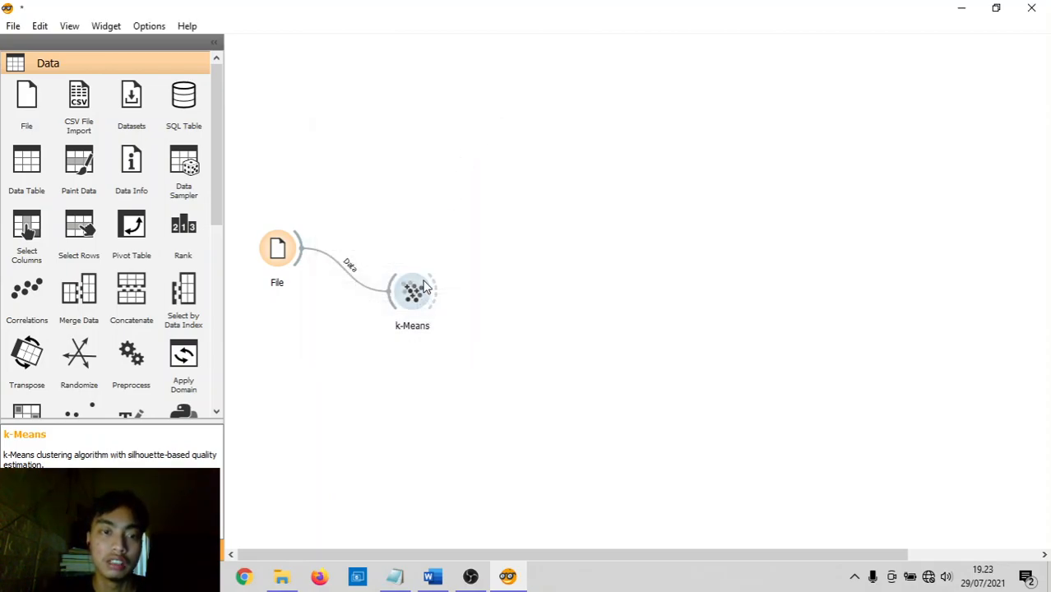
Connect a Scatter Plot widget to the k-Means output and move k-Means level with the File widget
drag(438, 291, 472, 305)
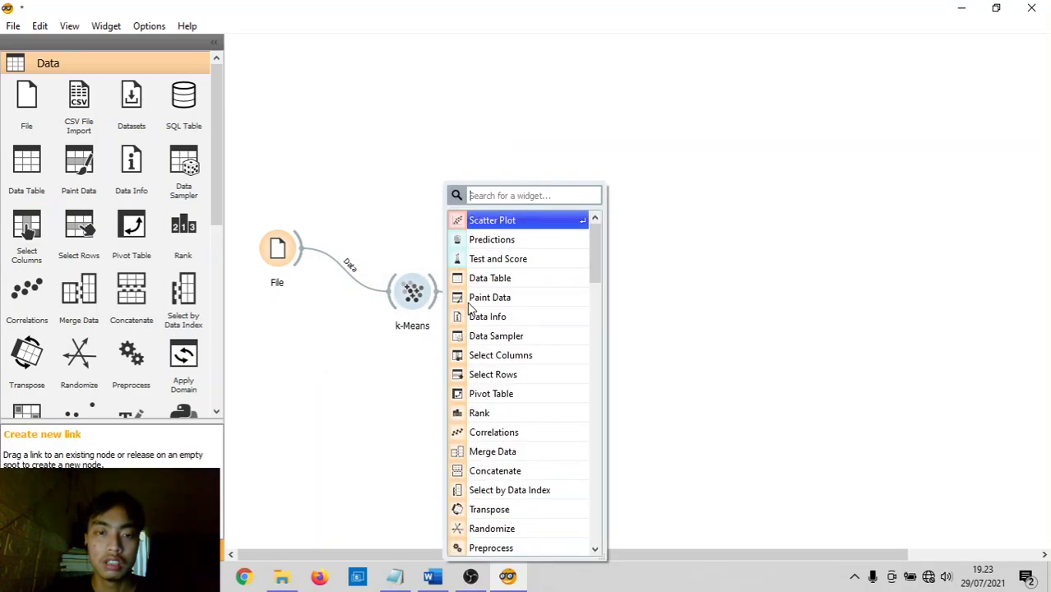
click(504, 225)
drag(415, 297, 393, 257)
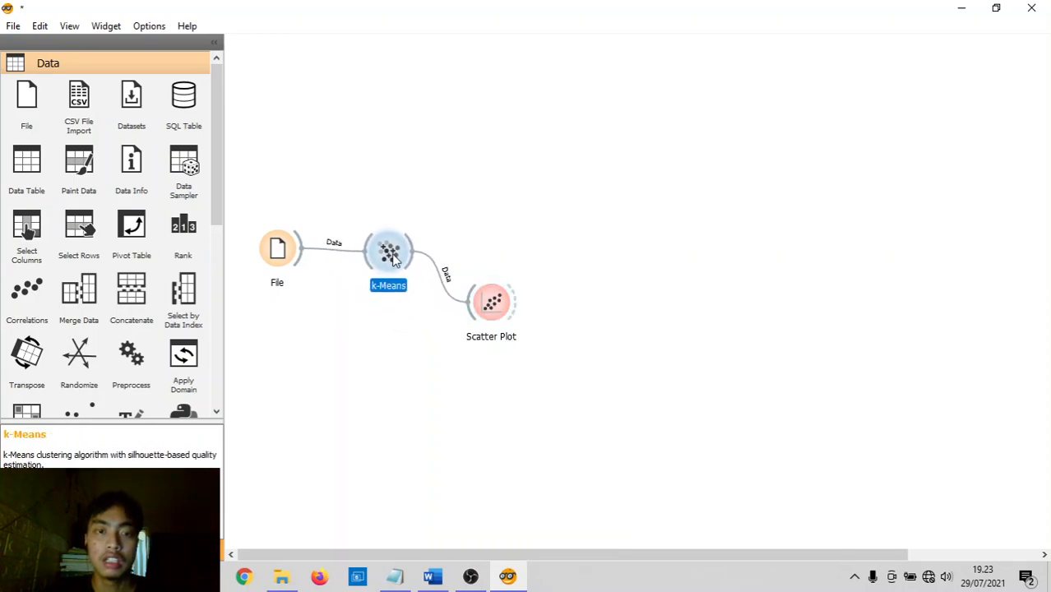
Examine the scatter plot of ID against Age coloured by cluster, including the details of individual points, and close it
click(487, 308)
double_click(487, 308)
mouse_move(490, 237)
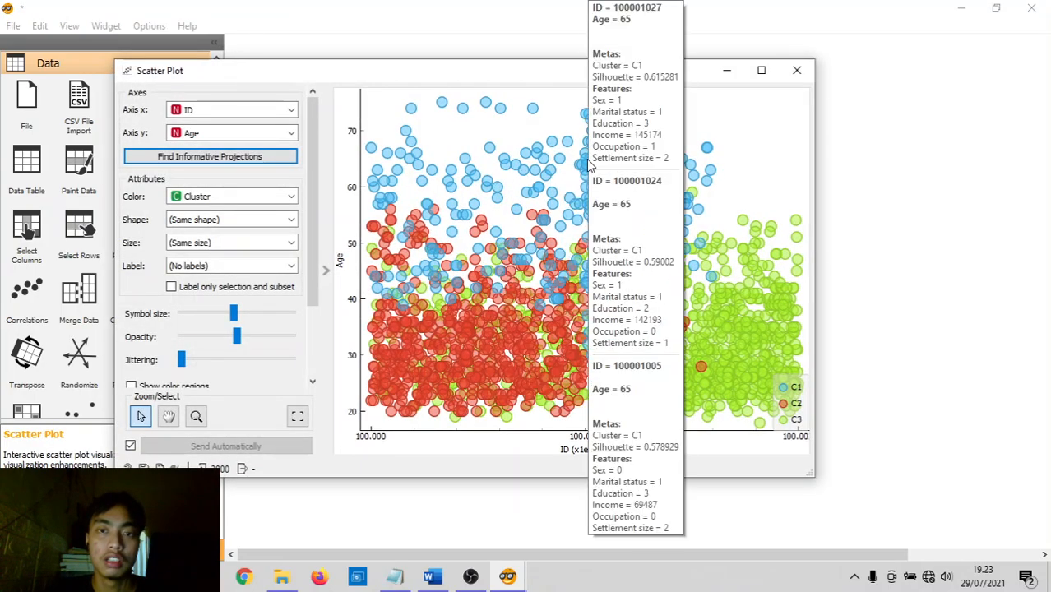
click(799, 72)
Set the k-Means widget to a fixed number of 5 clusters and close its settings
click(380, 261)
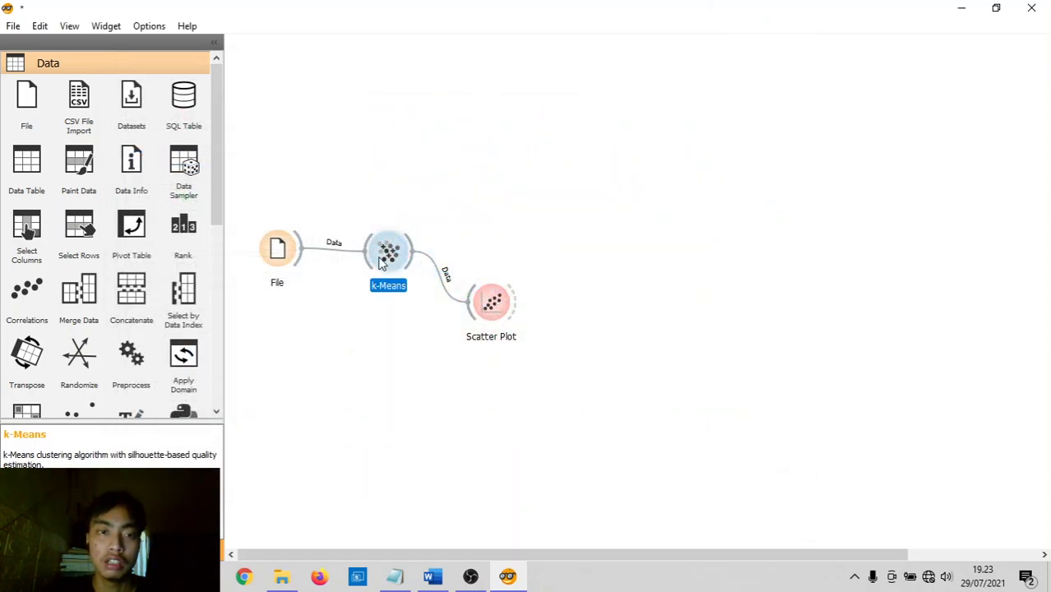
double_click(381, 262)
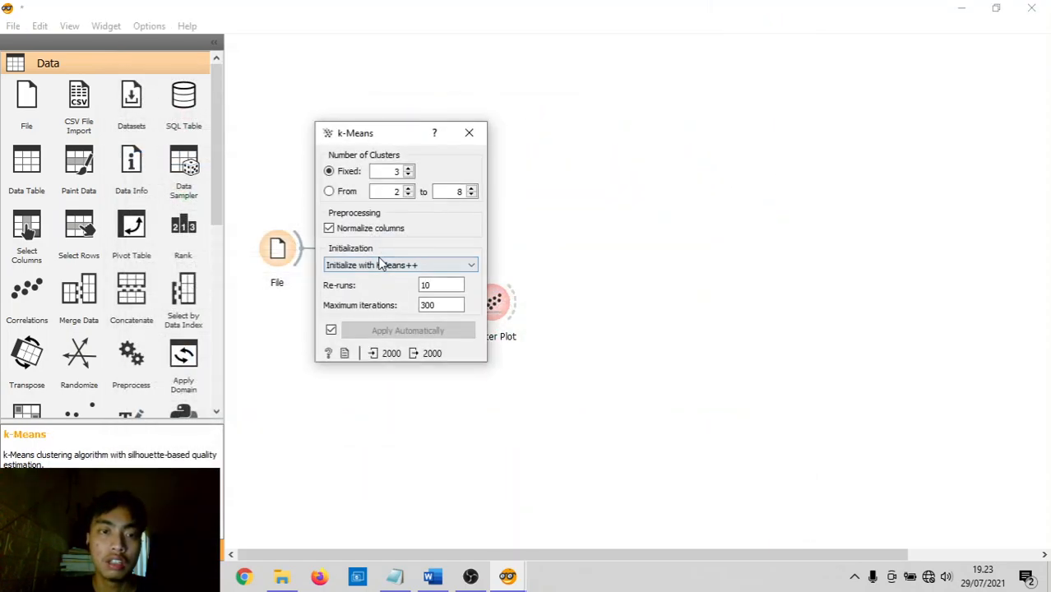
click(410, 169)
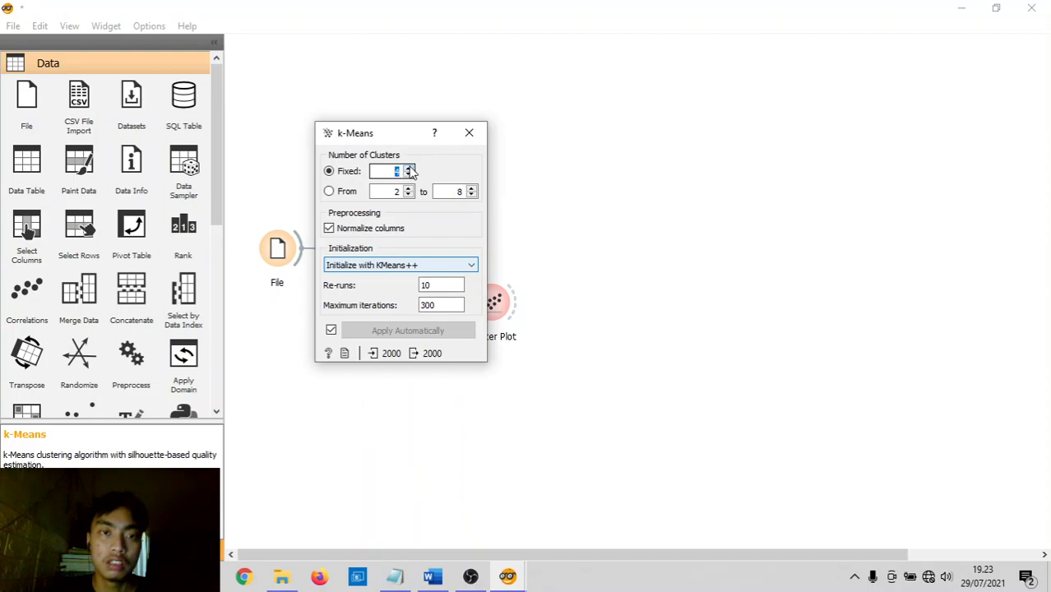
click(410, 169)
click(521, 263)
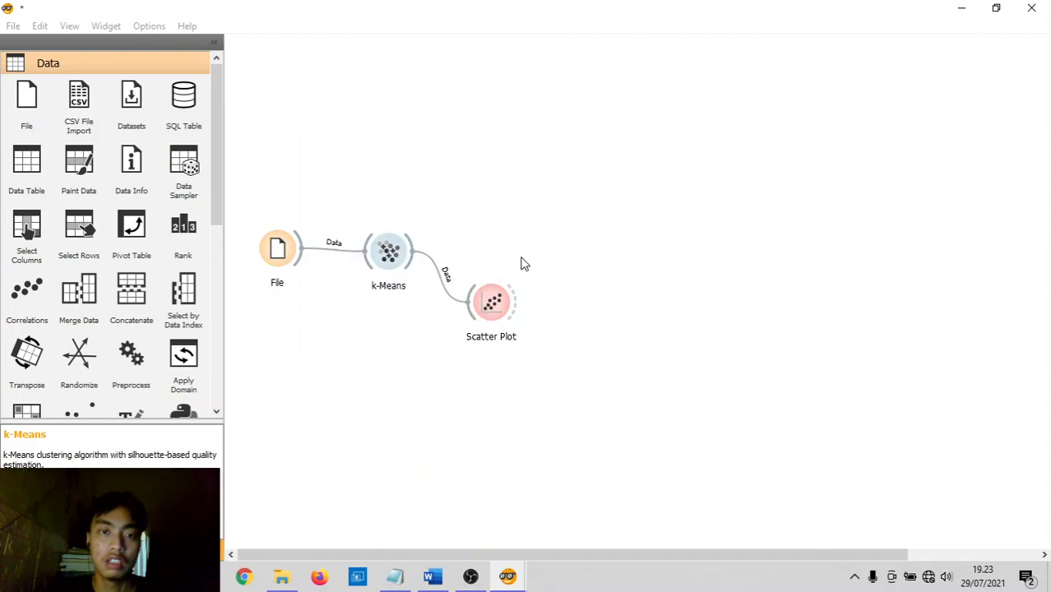
View the Scatter Plot and plot Income on the y axis against ID
double_click(486, 311)
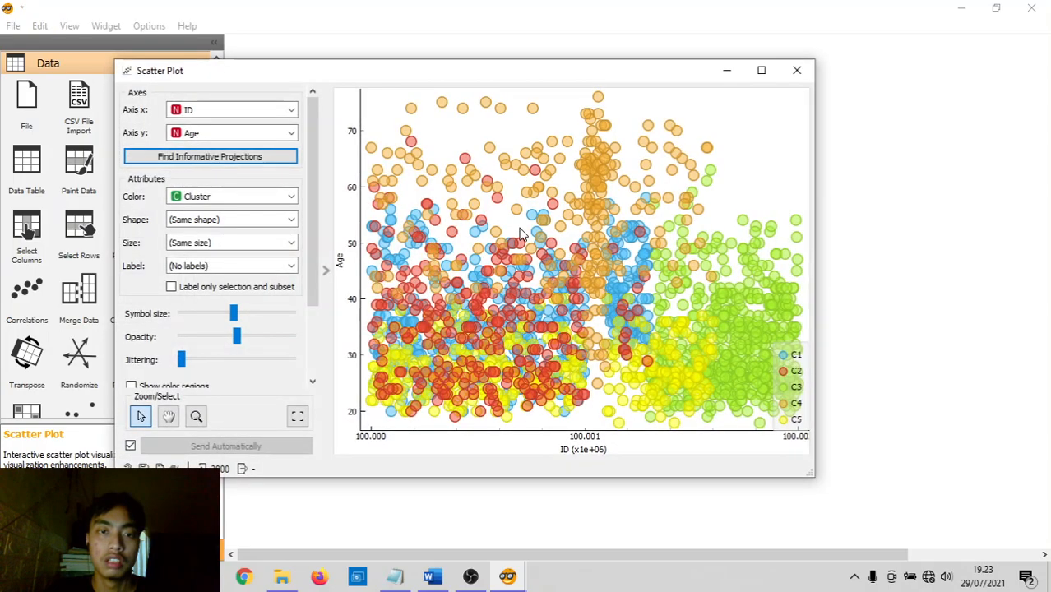
click(274, 133)
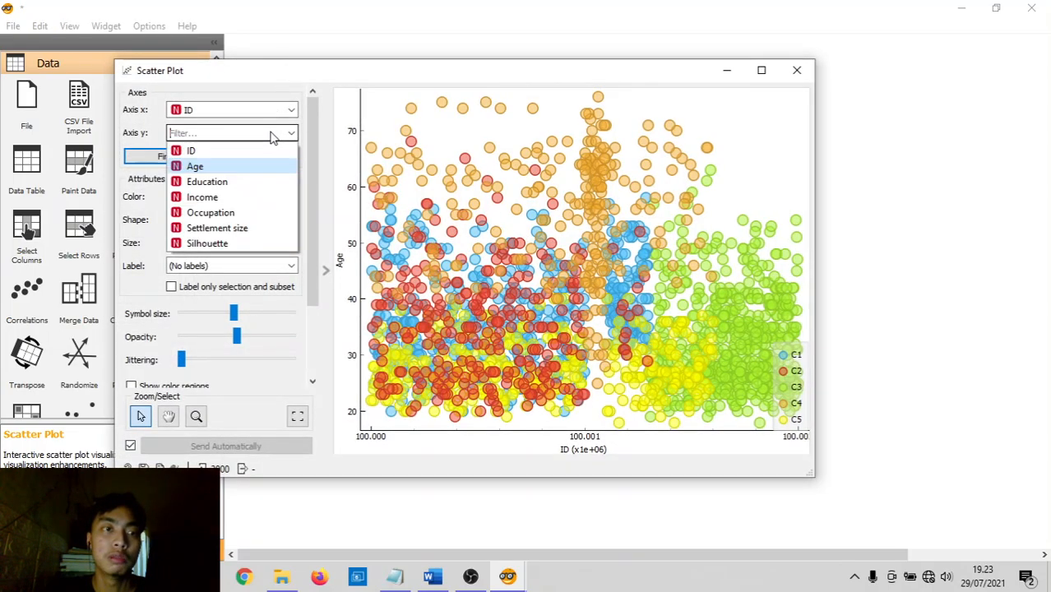
click(216, 198)
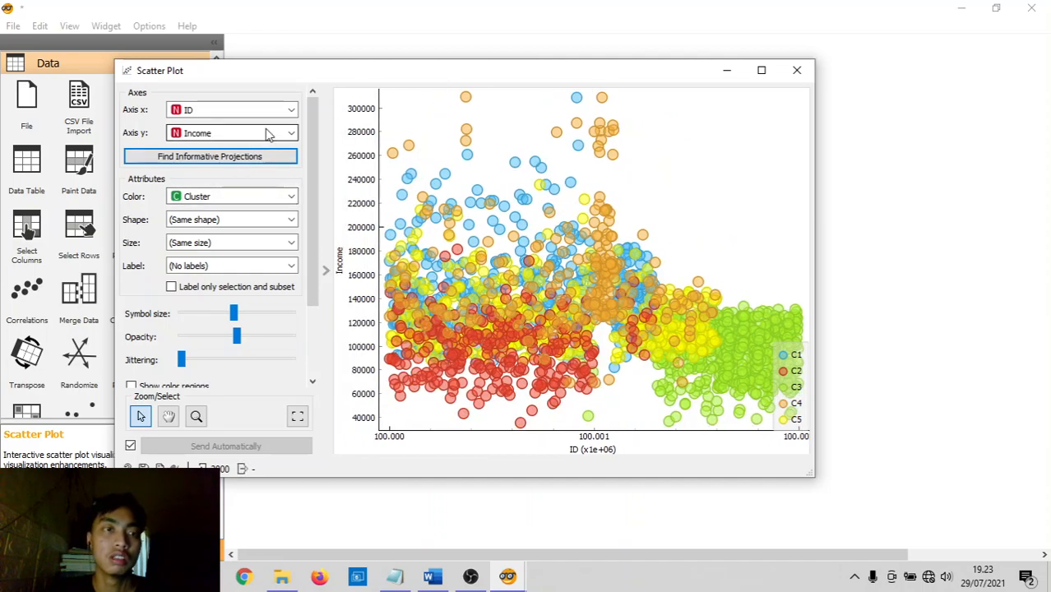
Try shaping the plotted points by Cluster, inspect point details in several clusters, and return to the same shape
click(290, 220)
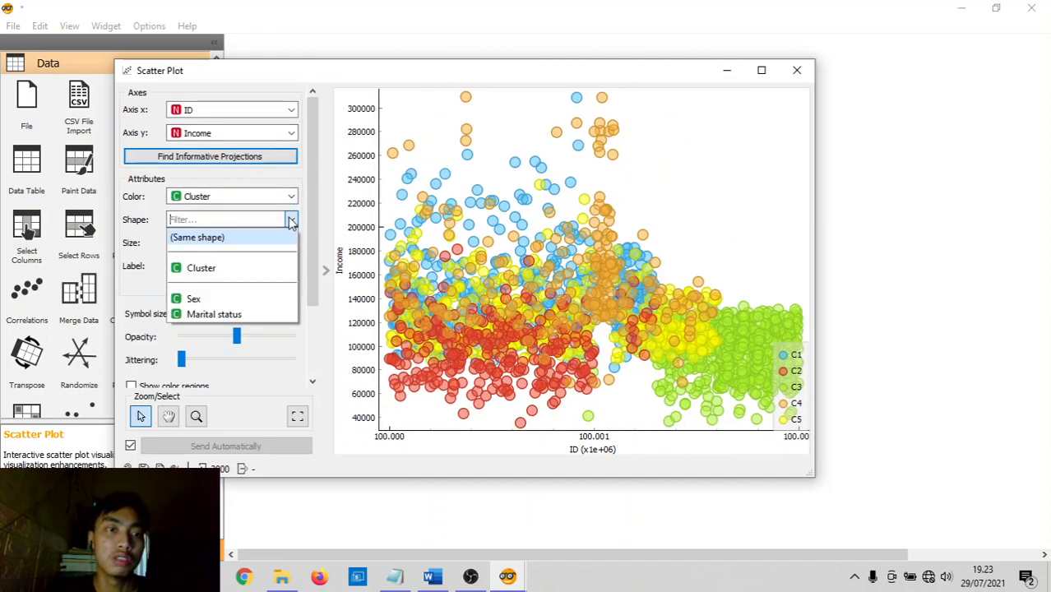
click(208, 269)
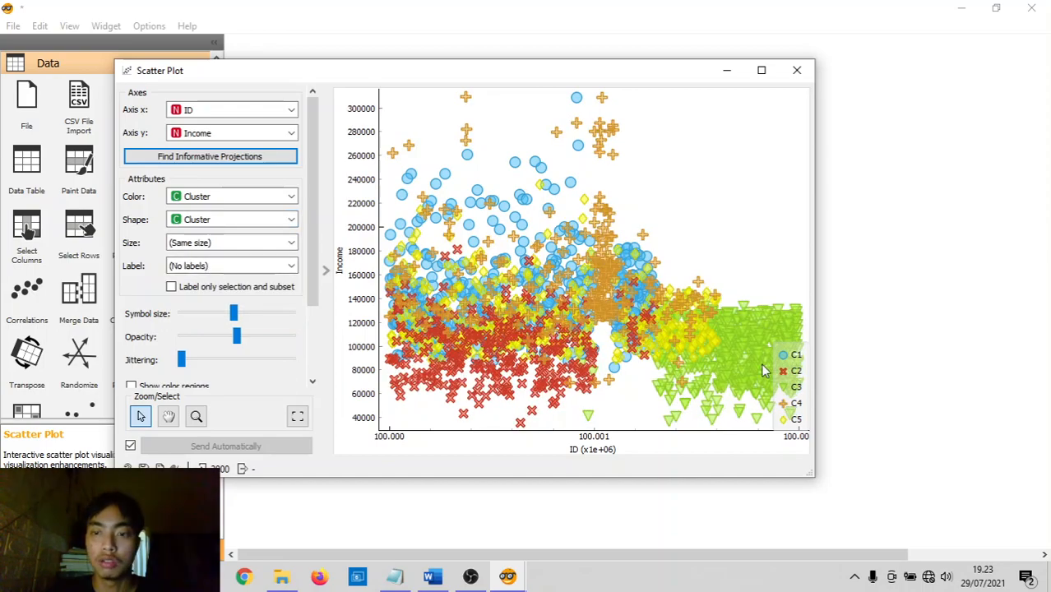
mouse_move(800, 377)
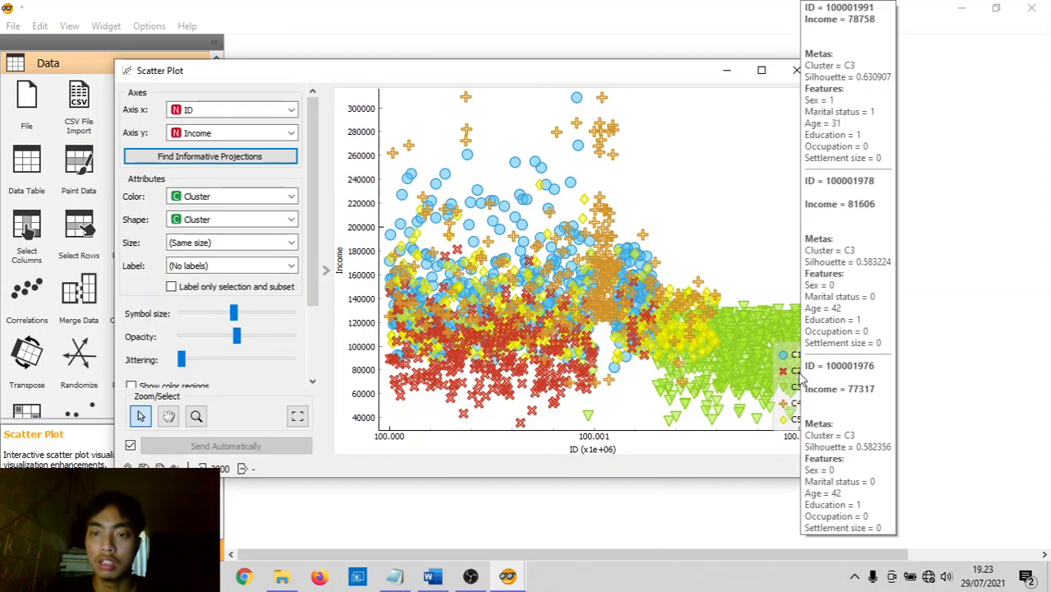
mouse_move(581, 376)
mouse_move(727, 393)
mouse_move(778, 407)
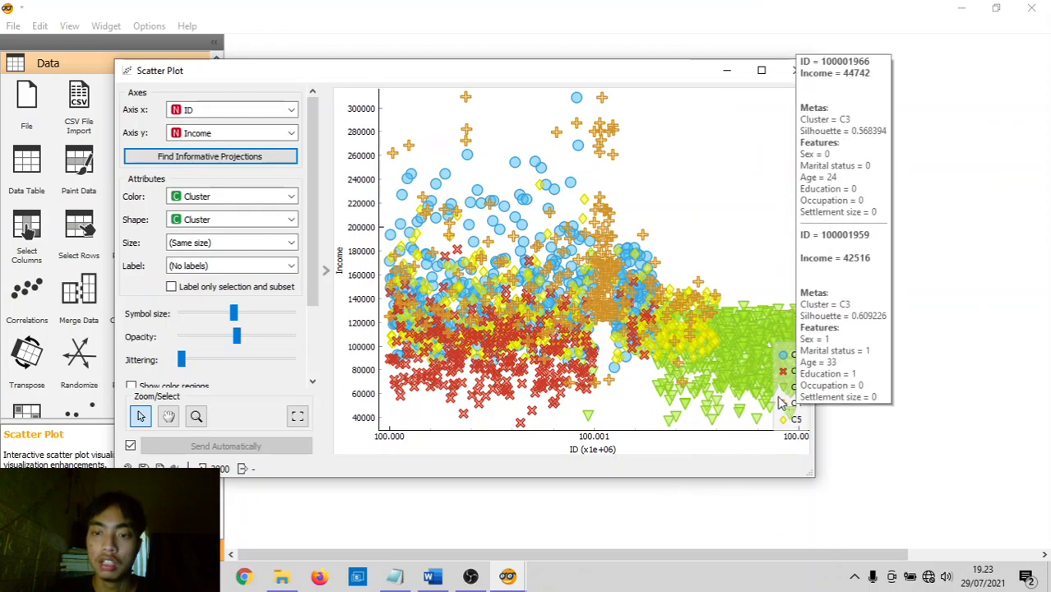
mouse_move(636, 285)
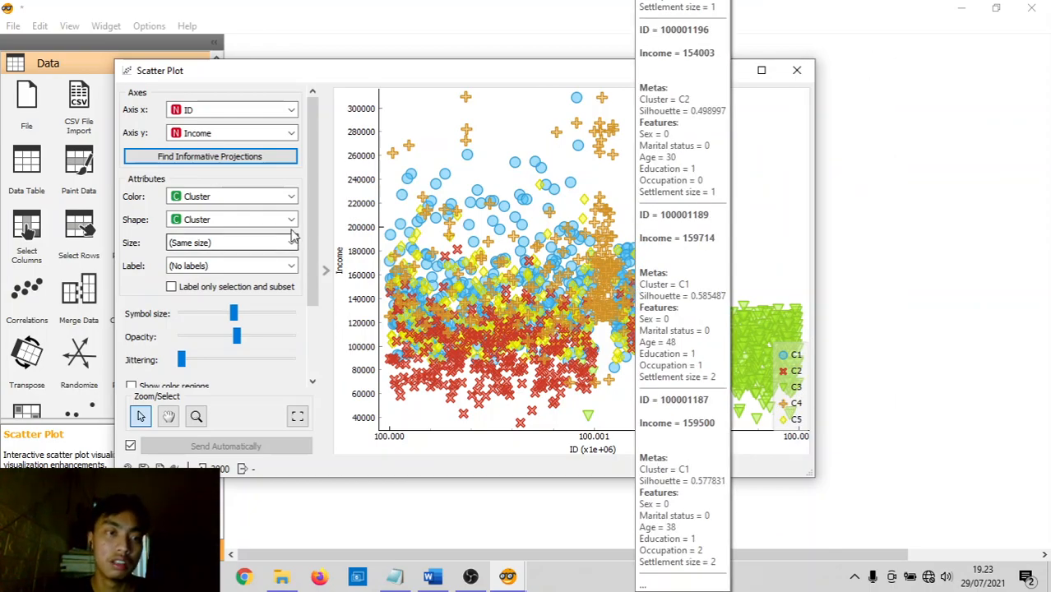
click(263, 224)
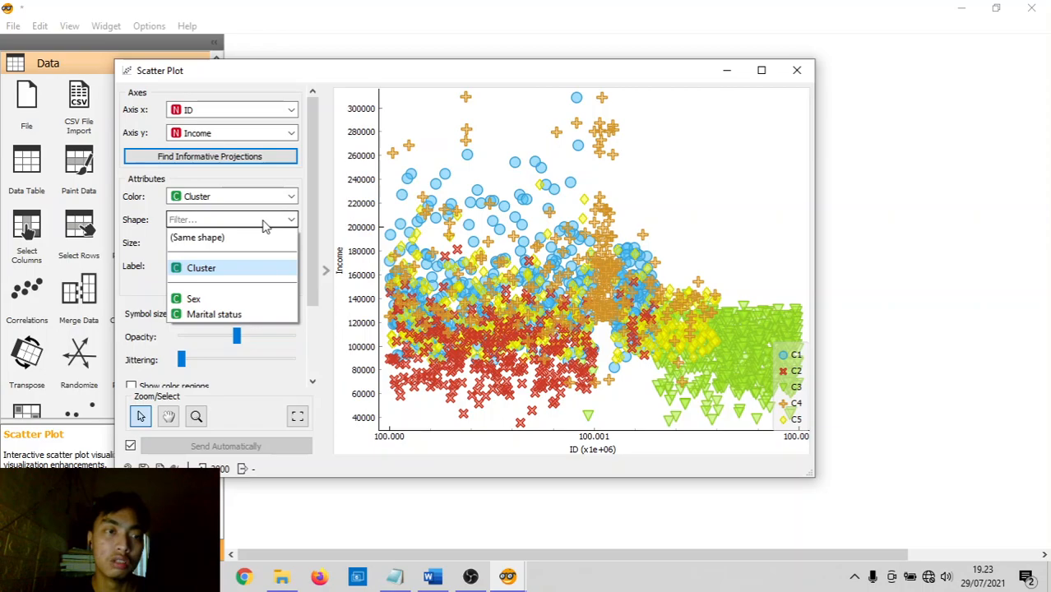
click(220, 239)
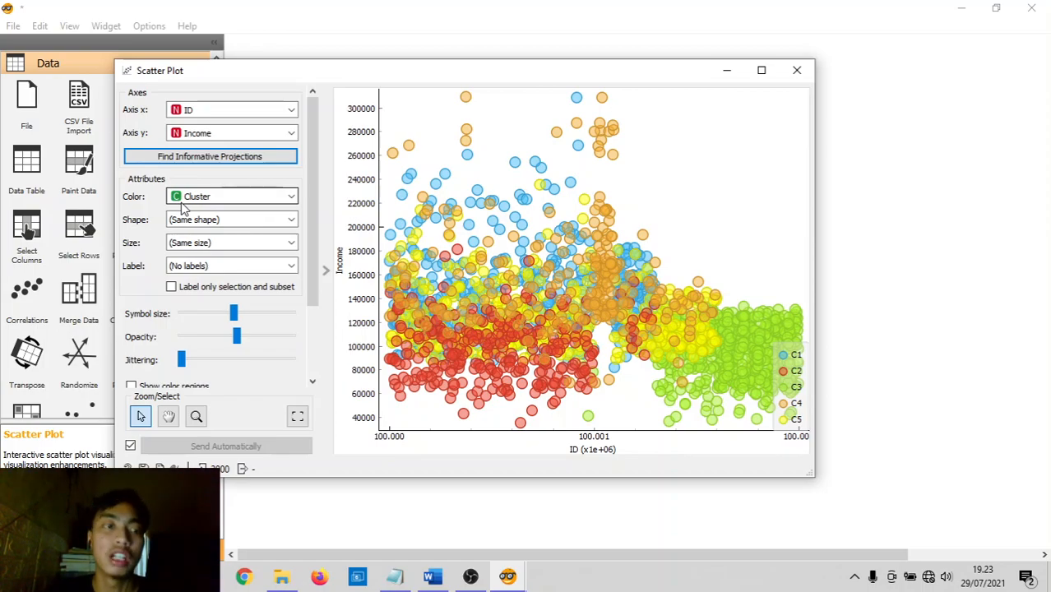
Shape the points by Cluster once more, restore the same shape, and view the size and shape options
click(248, 220)
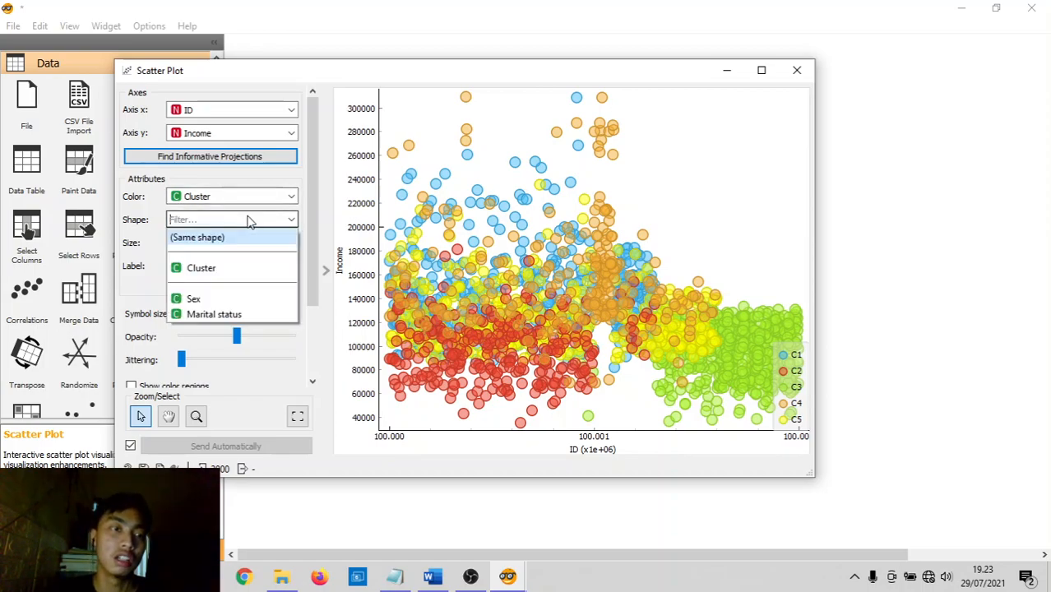
click(201, 270)
click(251, 221)
click(228, 238)
click(228, 243)
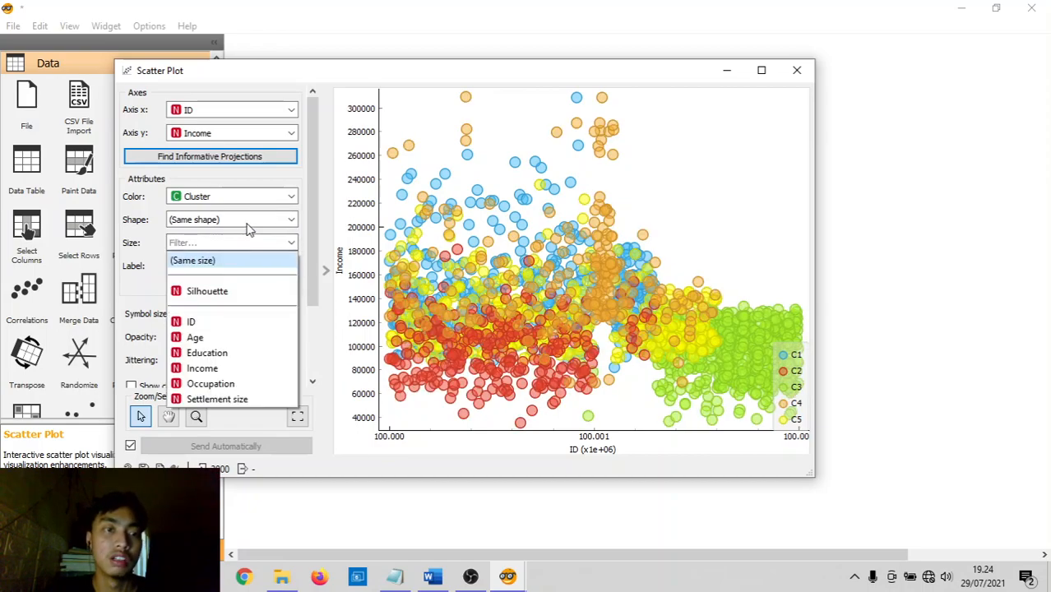
click(249, 221)
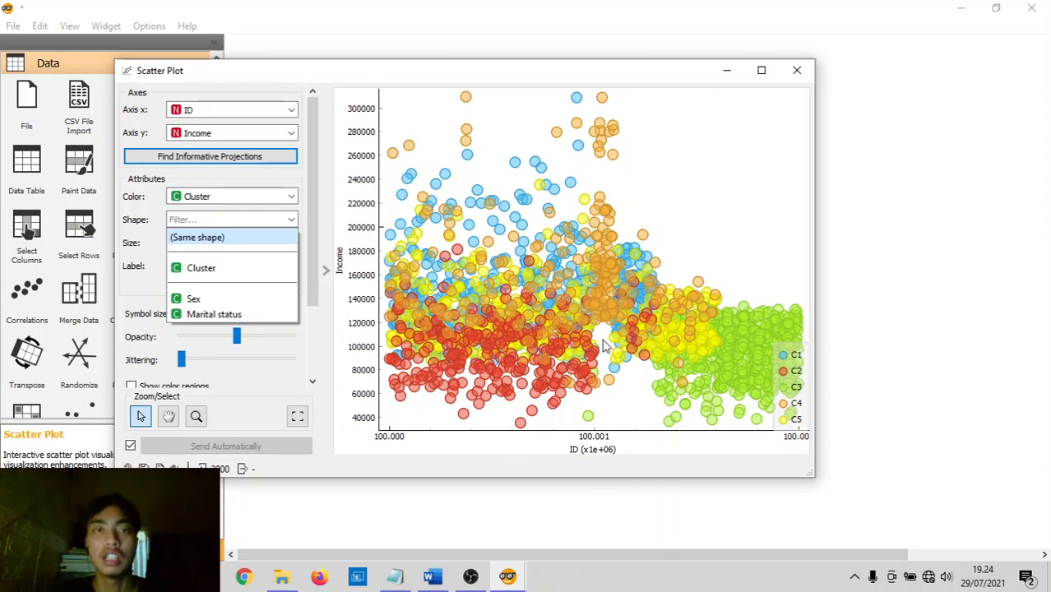
Close the Scatter Plot, view the clusters of ID against Income once more, and close it again
click(796, 74)
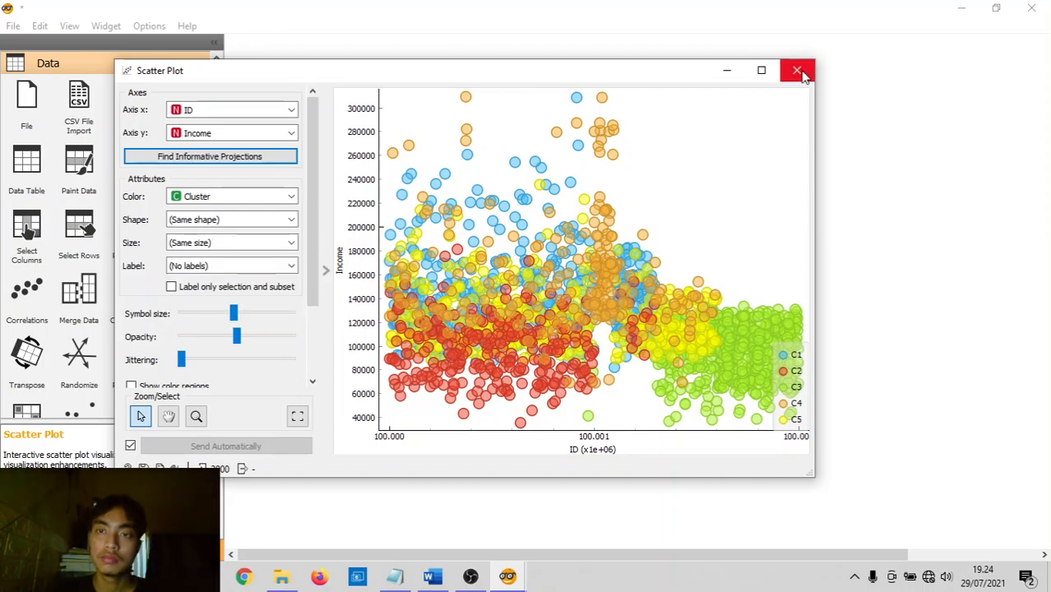
click(798, 73)
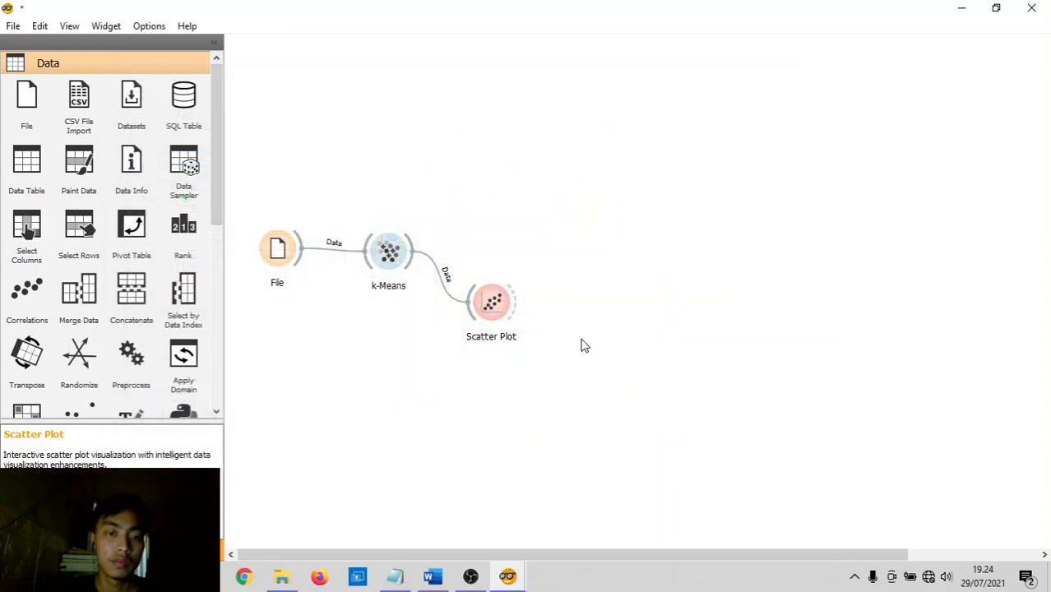
double_click(503, 304)
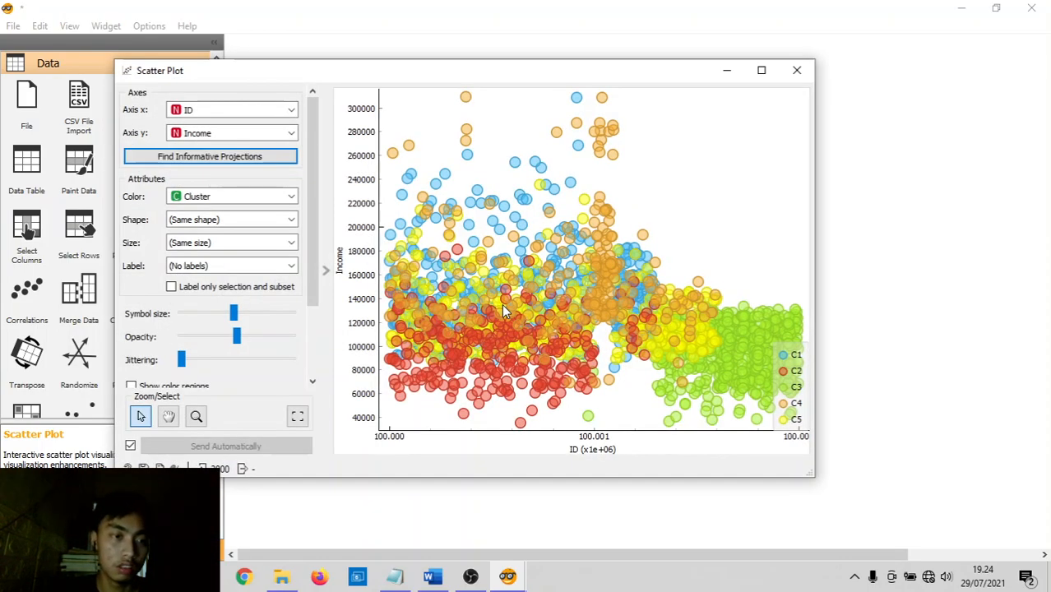
click(798, 74)
drag(413, 253, 513, 224)
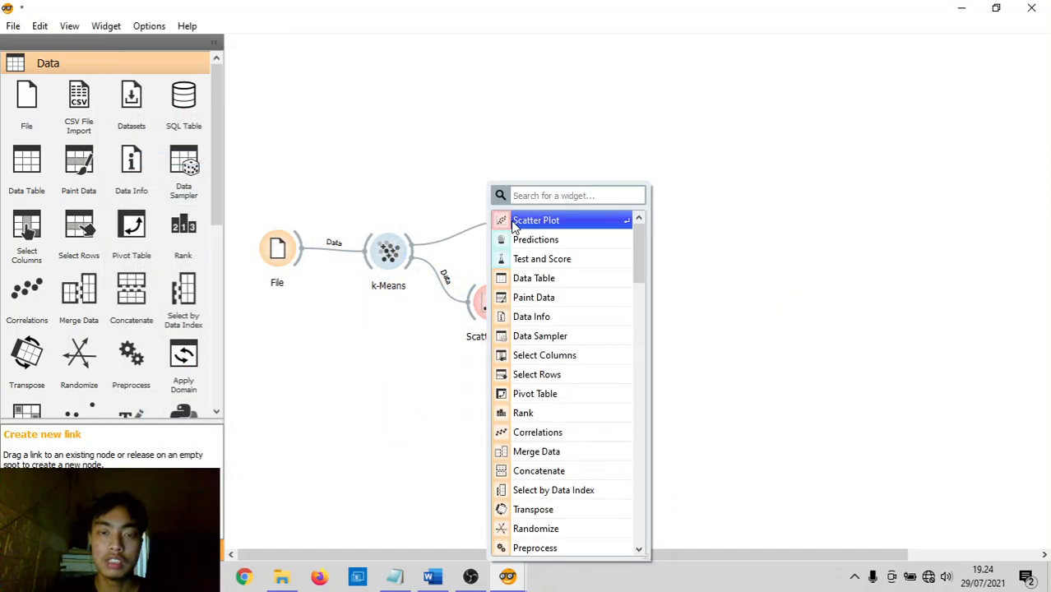
click(538, 259)
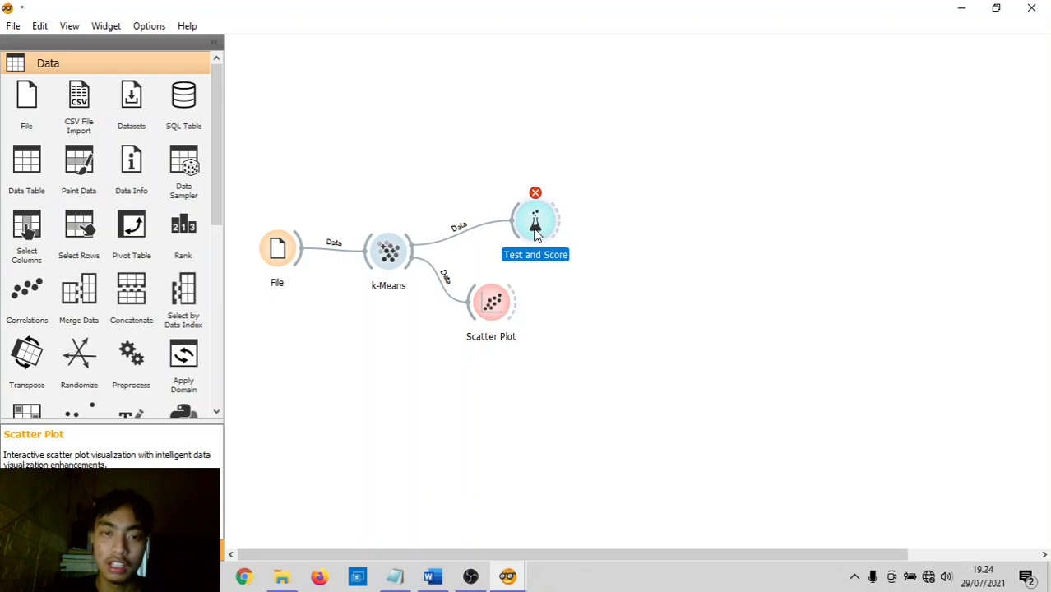
key(Delete)
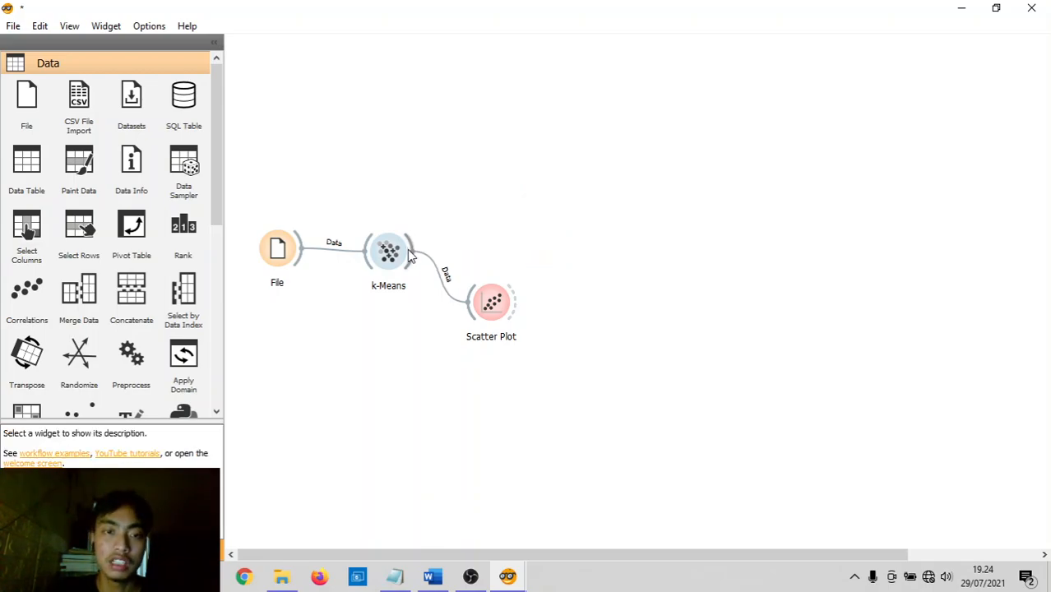
Add a Predictions widget fed by the k-Means data, view its table, and check the k-Means settings
drag(414, 250, 487, 245)
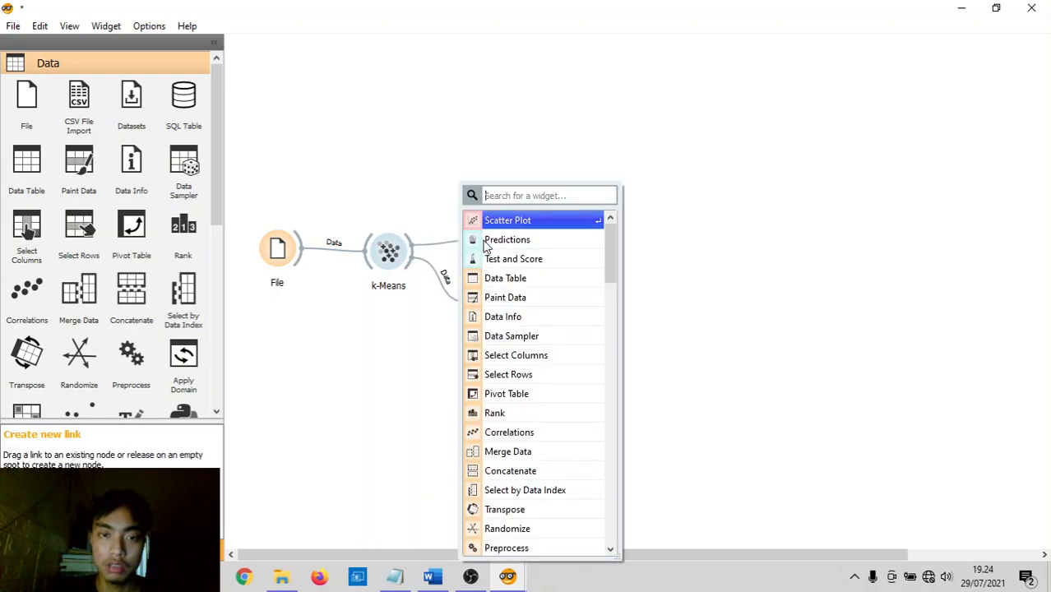
click(498, 240)
double_click(505, 240)
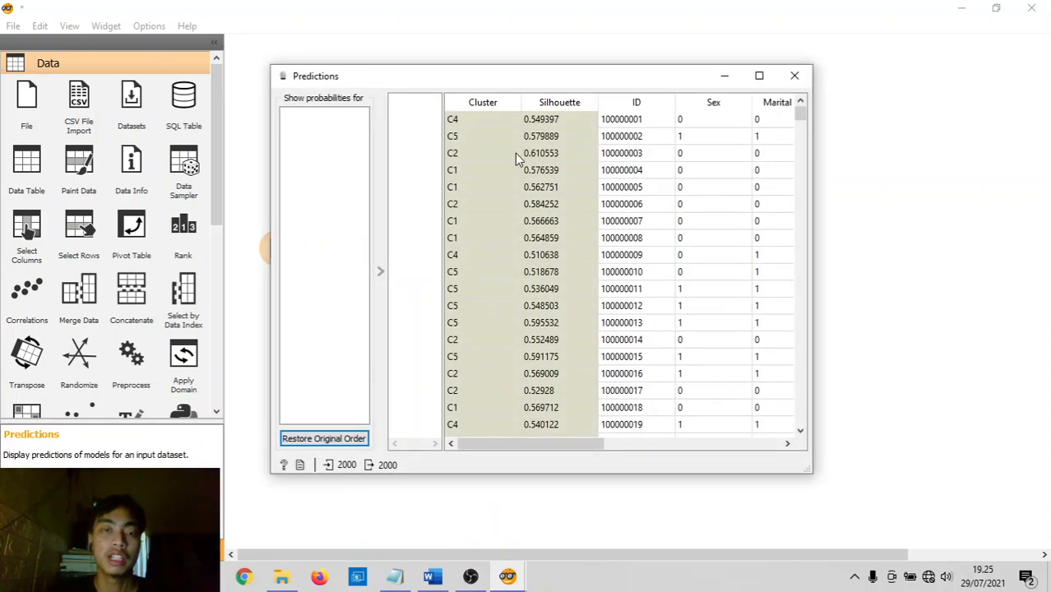
click(795, 75)
double_click(386, 254)
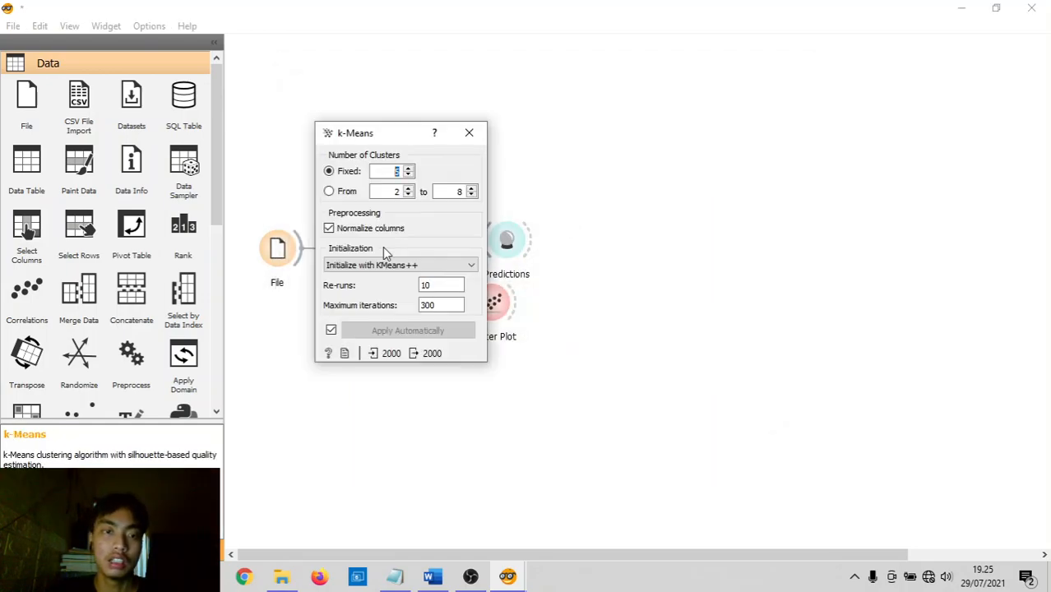
Examine the cluster and silhouette values assigned to the customers in the Predictions table and close it
double_click(502, 243)
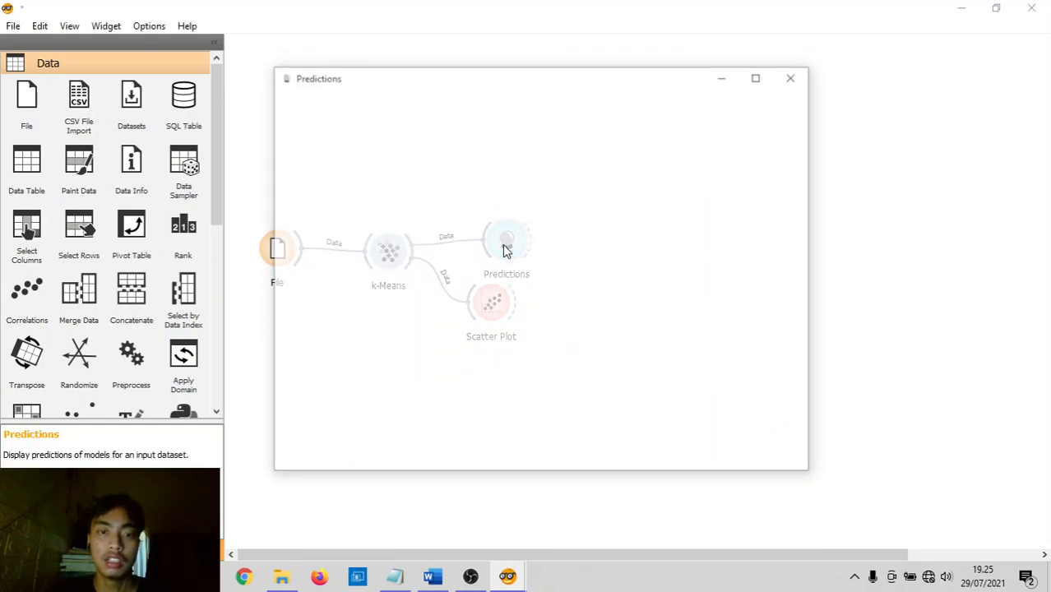
scroll(527, 144, down, 2)
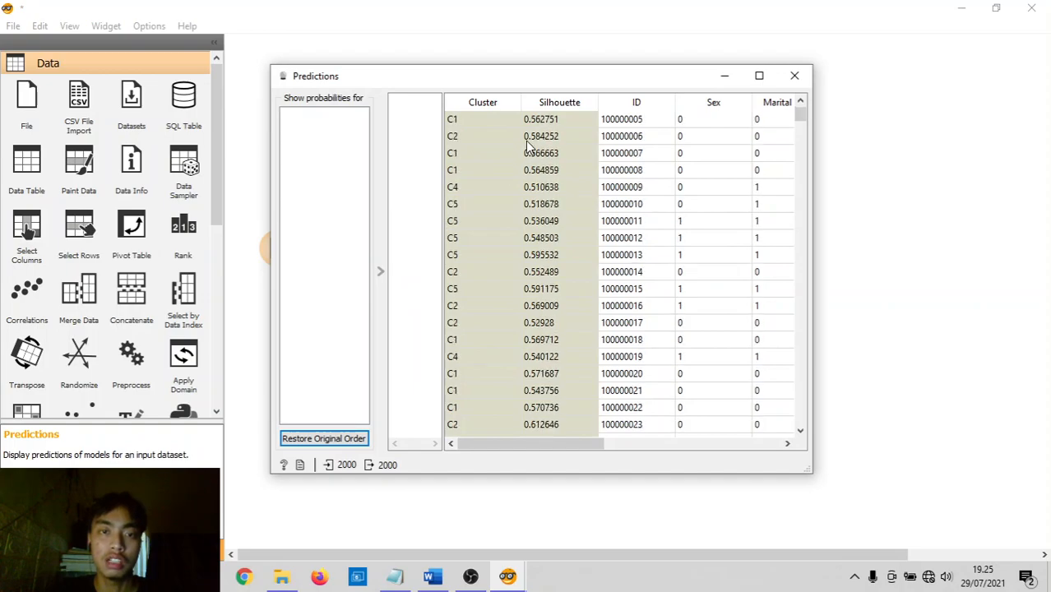
scroll(486, 209, up, 2)
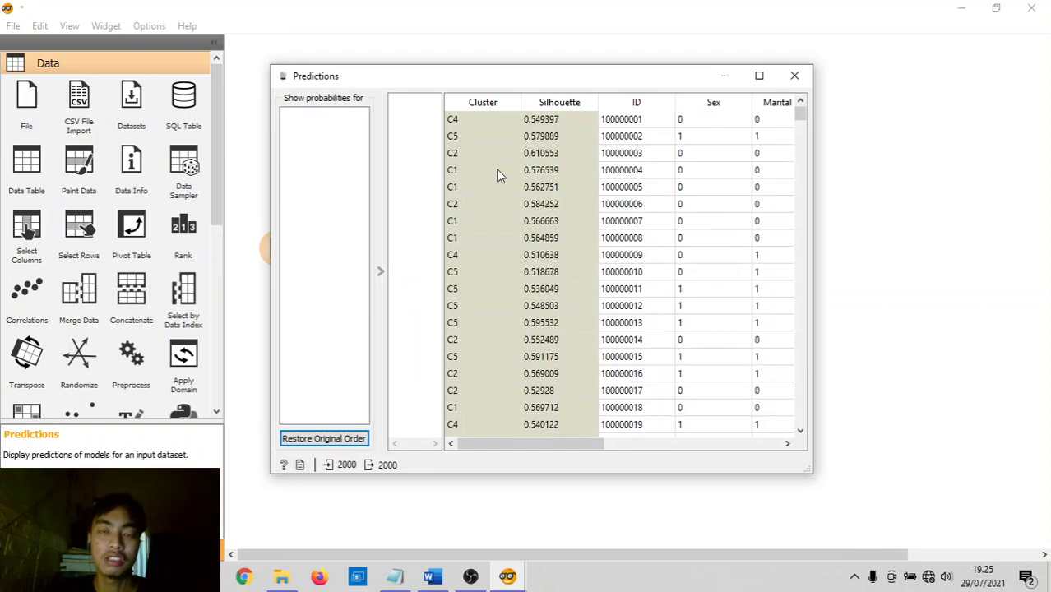
scroll(505, 205, down, 2)
scroll(505, 206, down, 5)
scroll(505, 206, up, 7)
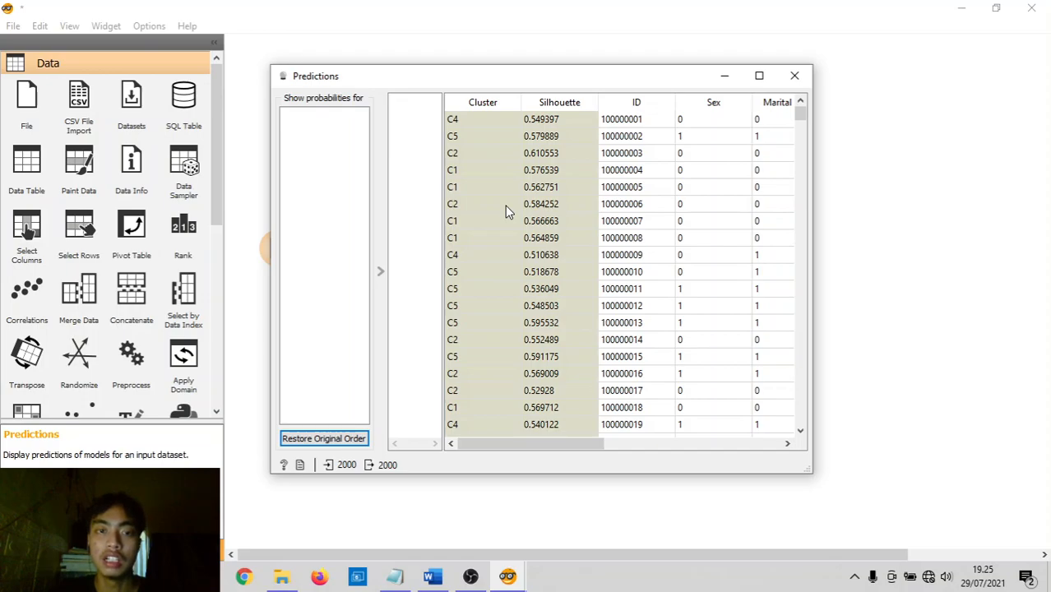
scroll(505, 206, down, 14)
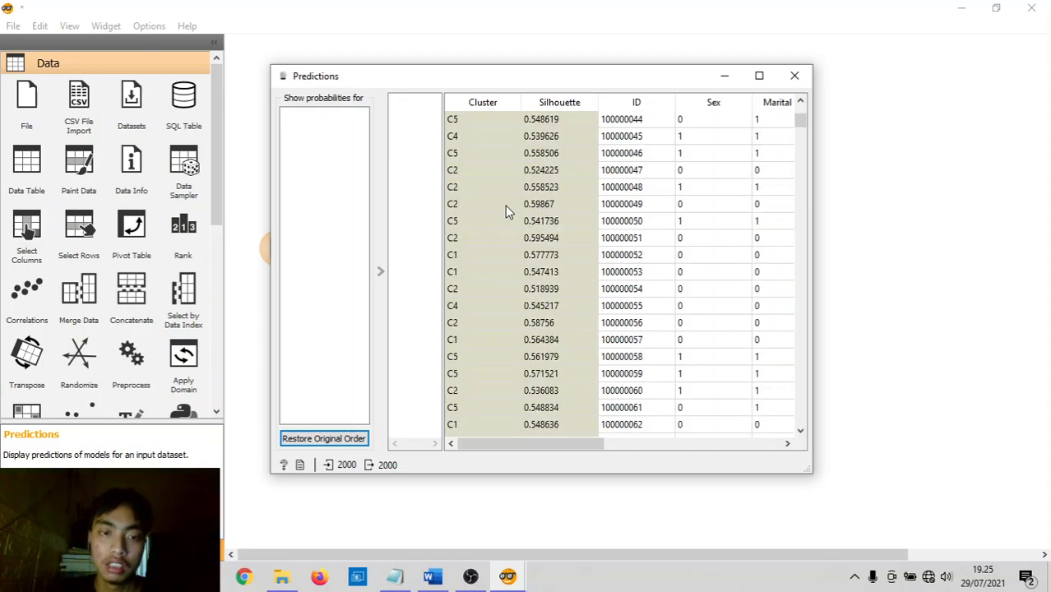
scroll(505, 206, up, 9)
scroll(505, 205, up, 6)
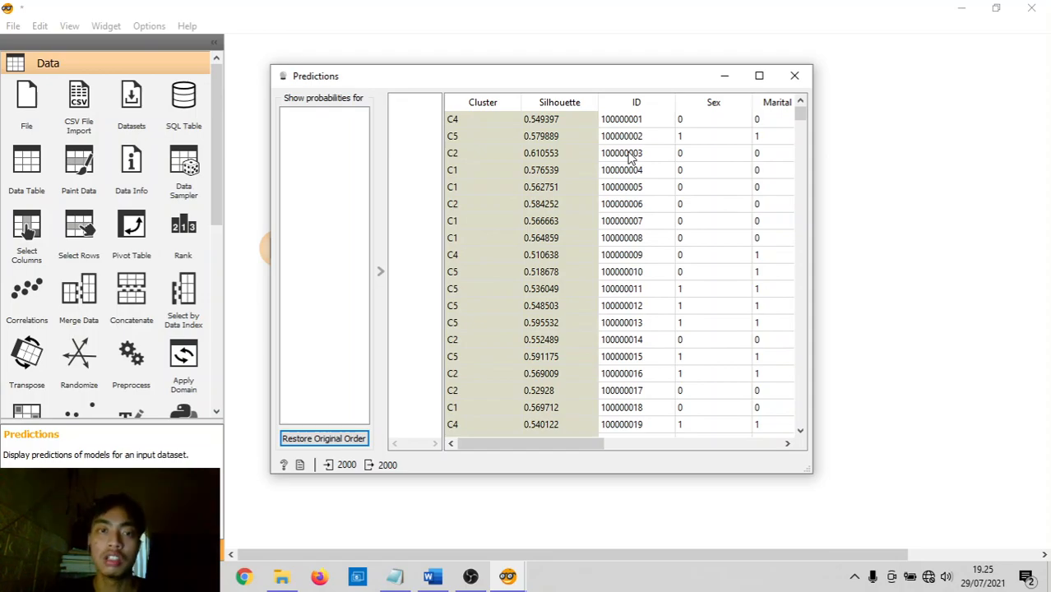
click(793, 76)
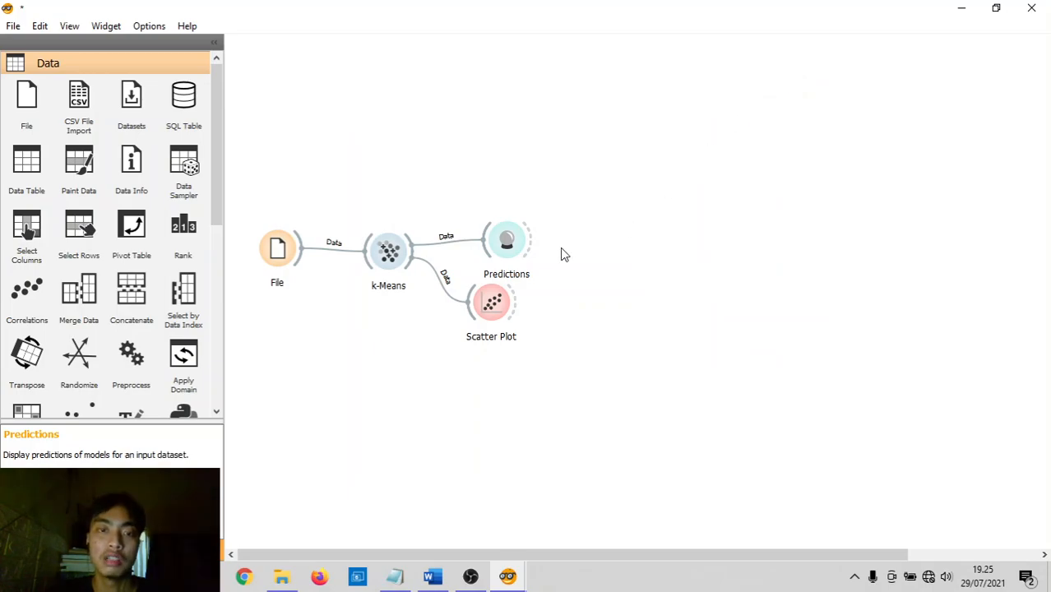
Move the Scatter Plot widget directly below Predictions and reopen the Predictions table
drag(495, 289, 513, 307)
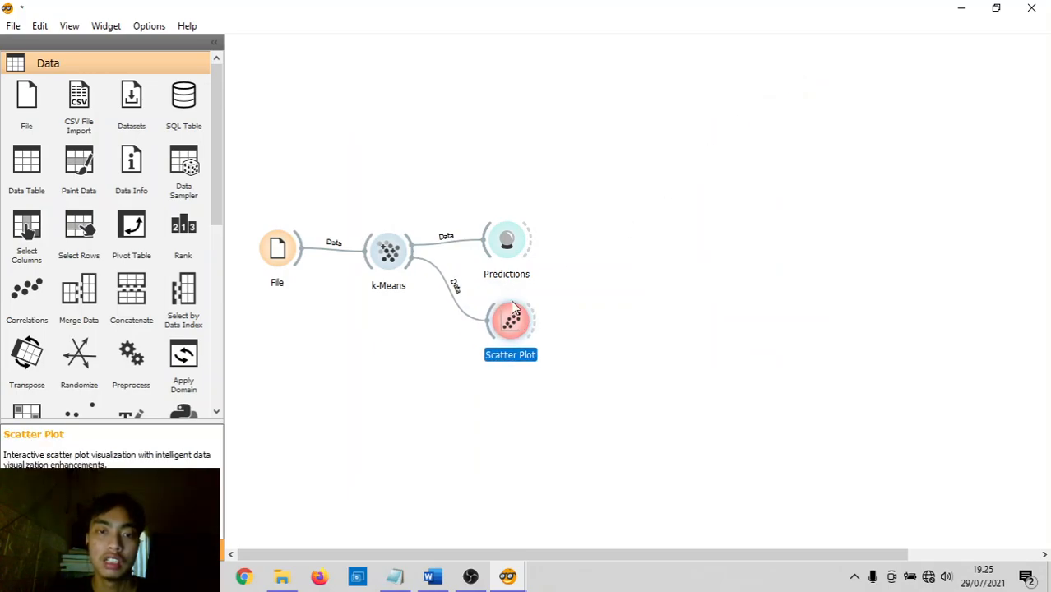
double_click(505, 238)
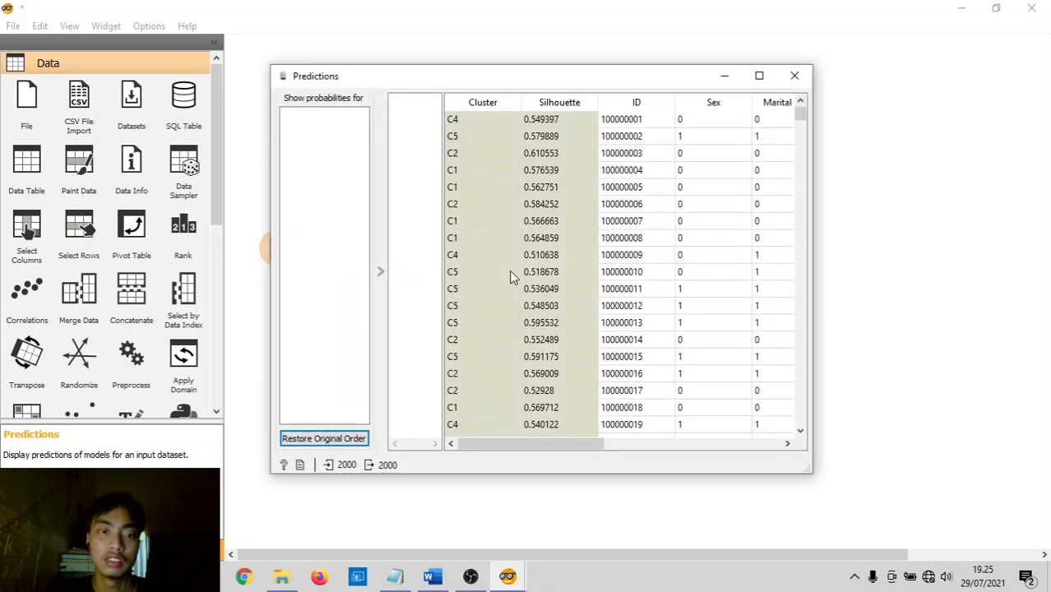
Examine the second customer's row across all columns in the enlarged Predictions table, close it, and briefly view the Scatter Plot
click(510, 272)
click(548, 140)
scroll(586, 154, right, 5)
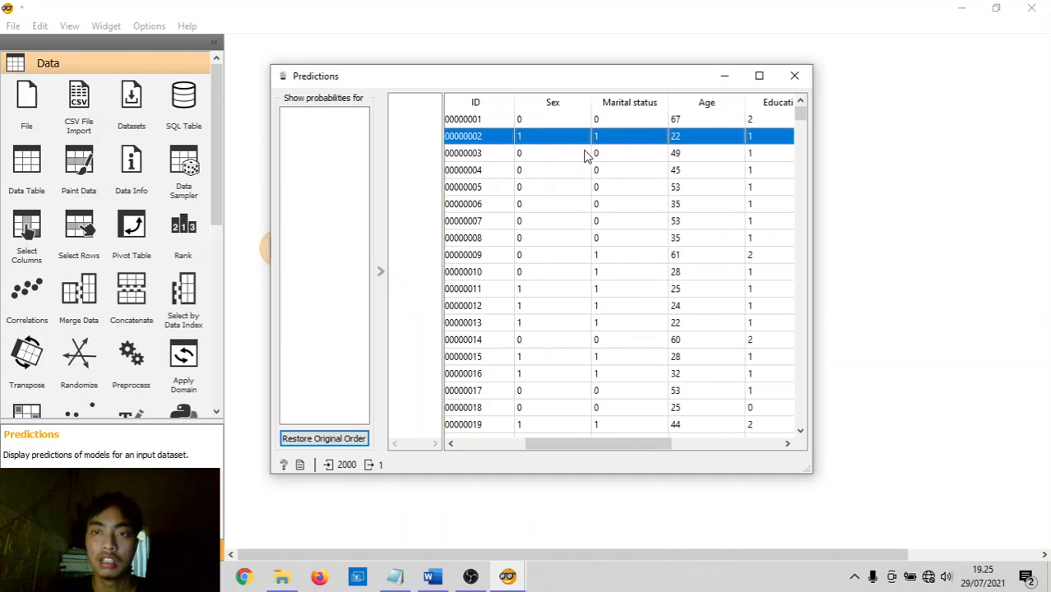
click(761, 77)
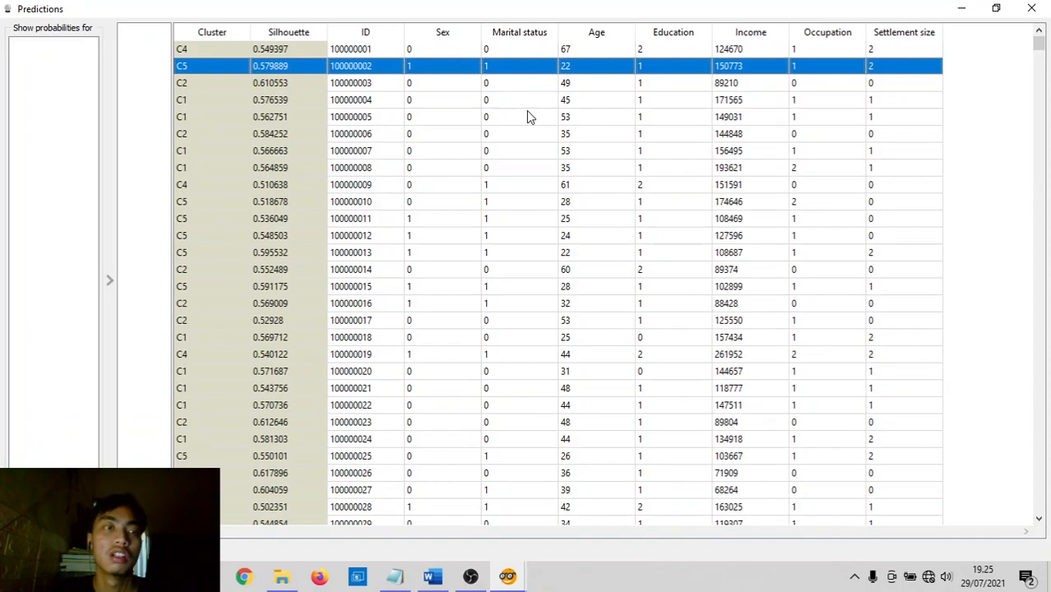
click(1032, 9)
double_click(511, 321)
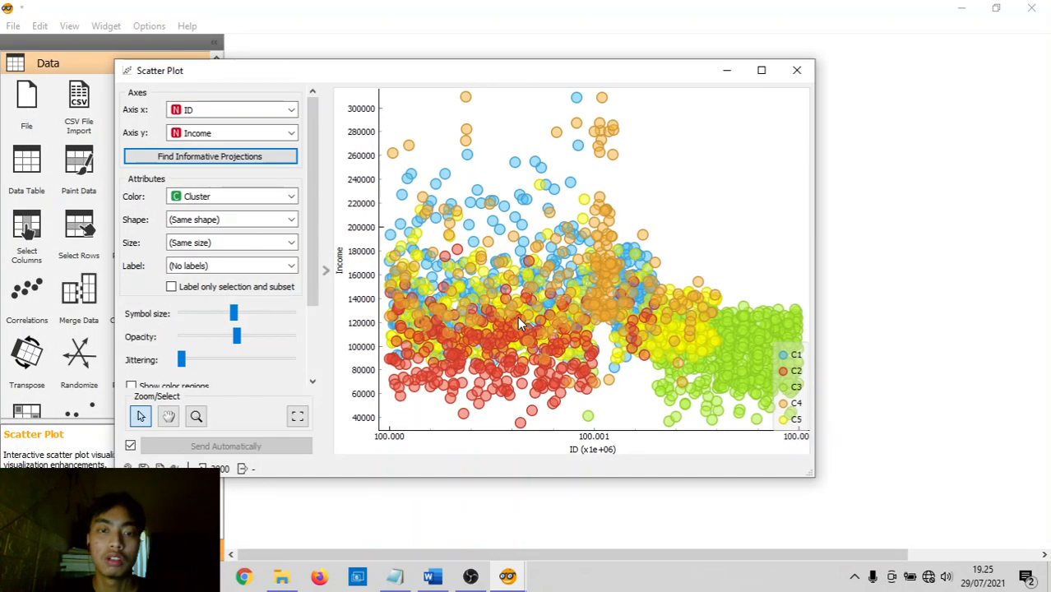
click(797, 70)
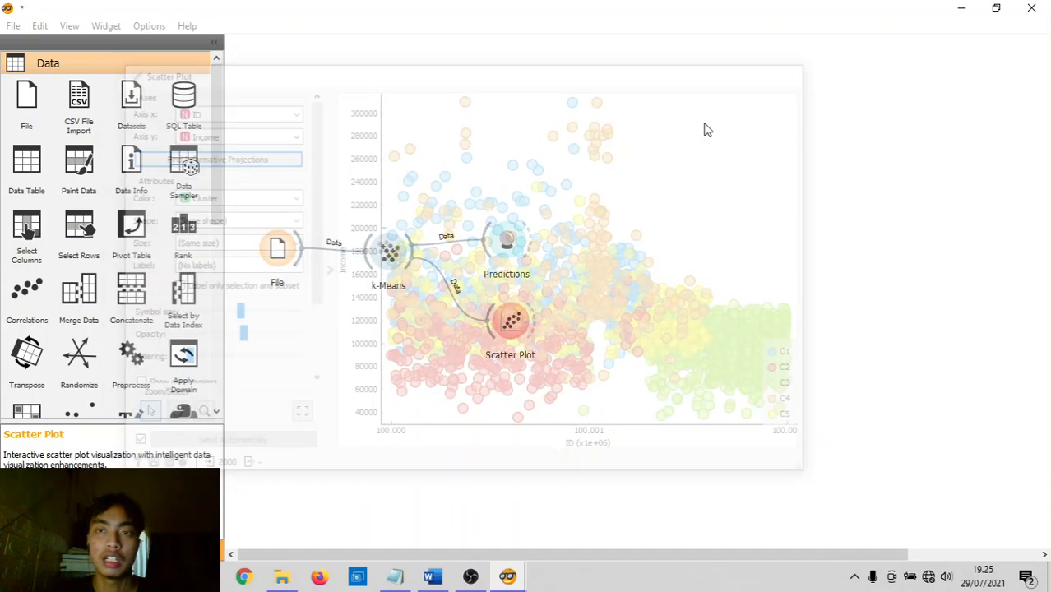
Set the fixed number of k-Means clusters to 3, then review the reassigned clusters in the Predictions table and close it
double_click(395, 251)
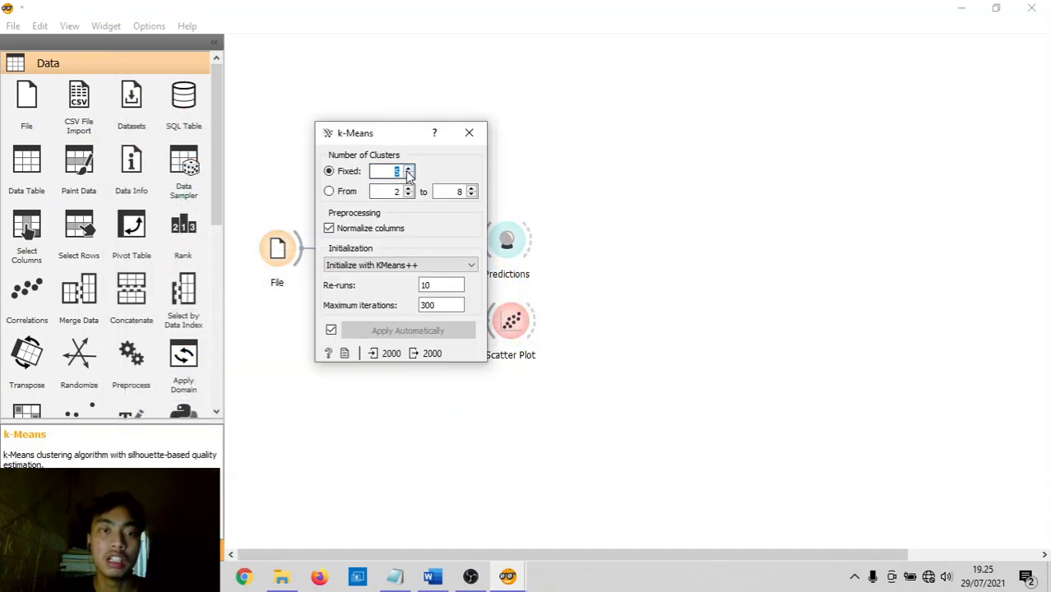
click(410, 174)
click(409, 175)
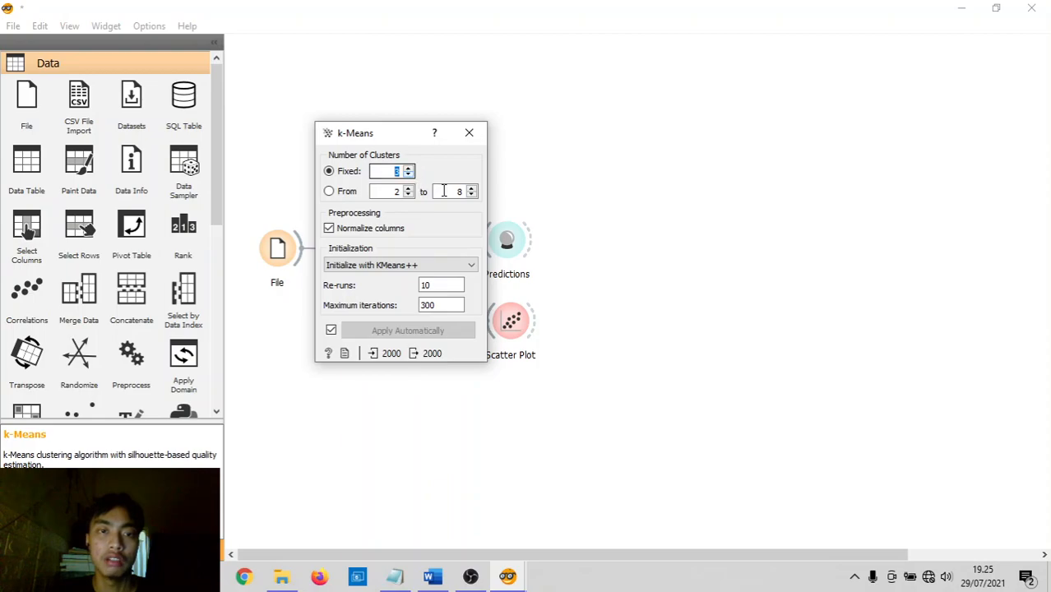
click(463, 136)
double_click(512, 244)
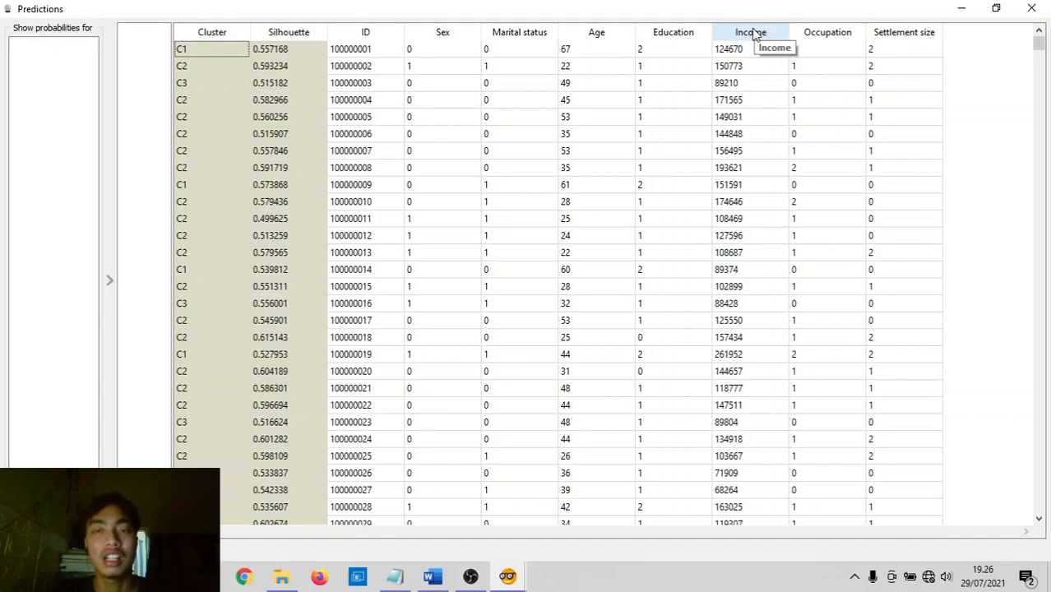
click(1031, 10)
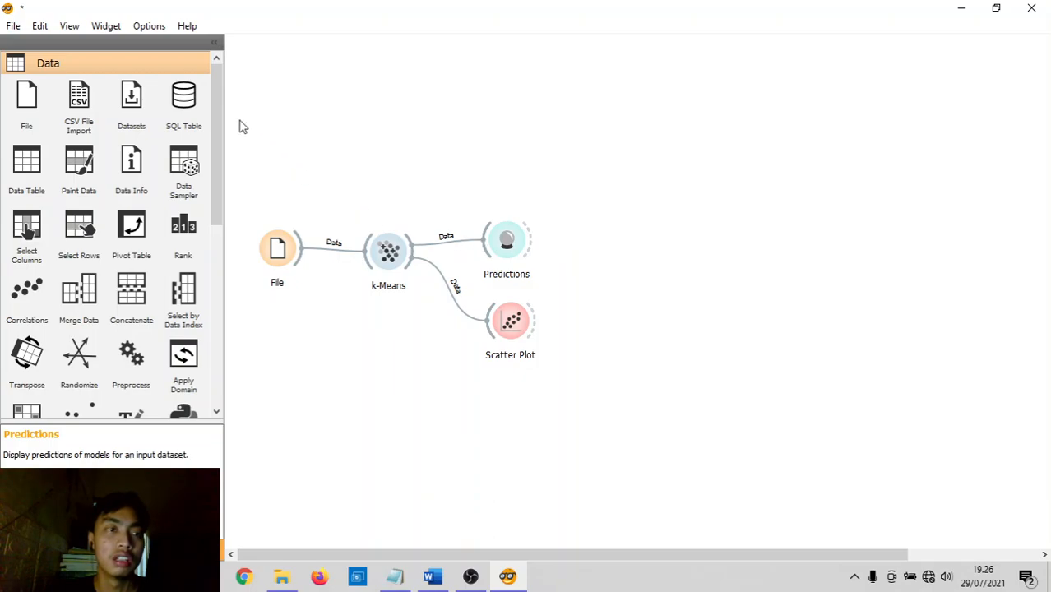
drag(217, 132, 225, 108)
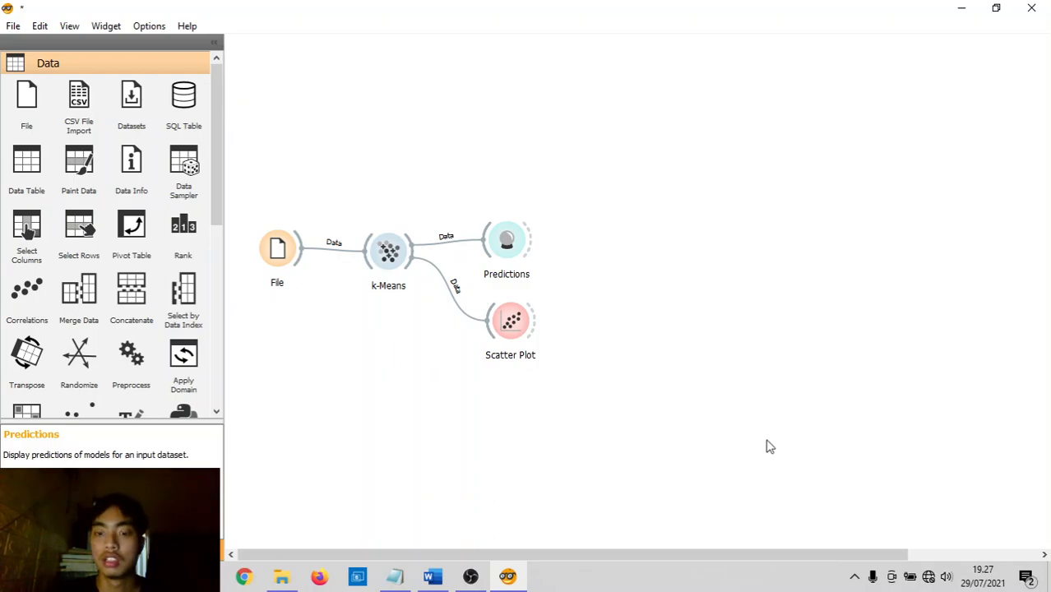
click(471, 577)
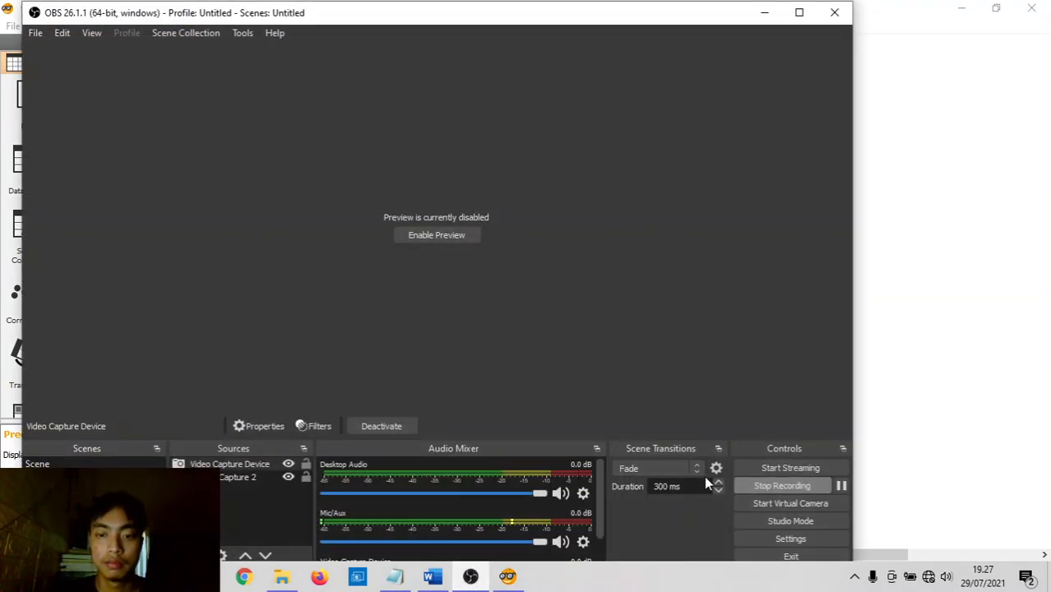